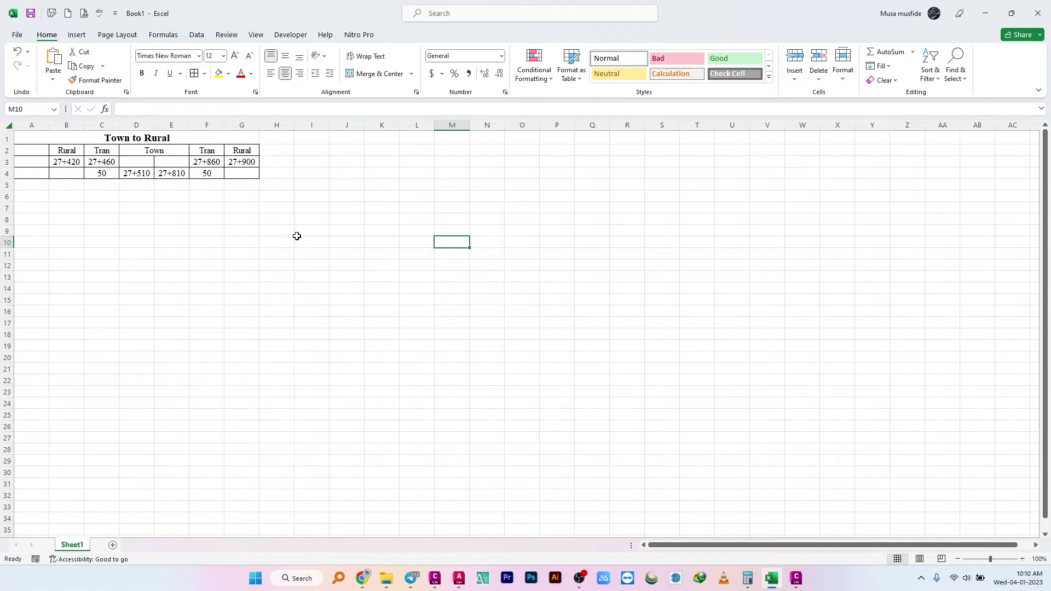
- Review the Town-to-Rural station table, then zoom into the Civil 3D section-view grid
mouse_move(16, 135)
left_mouse_down()
mouse_move(225, 156)
mouse_move(250, 186)
left_mouse_up()
left_click(324, 197)
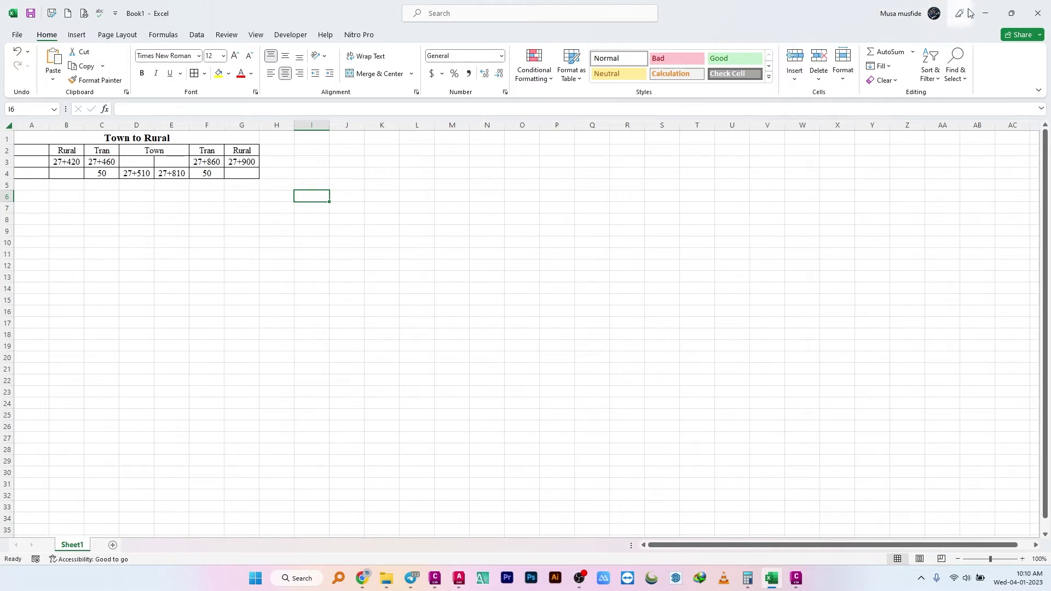
left_click(985, 13)
scroll(401, 311, "up", 2)
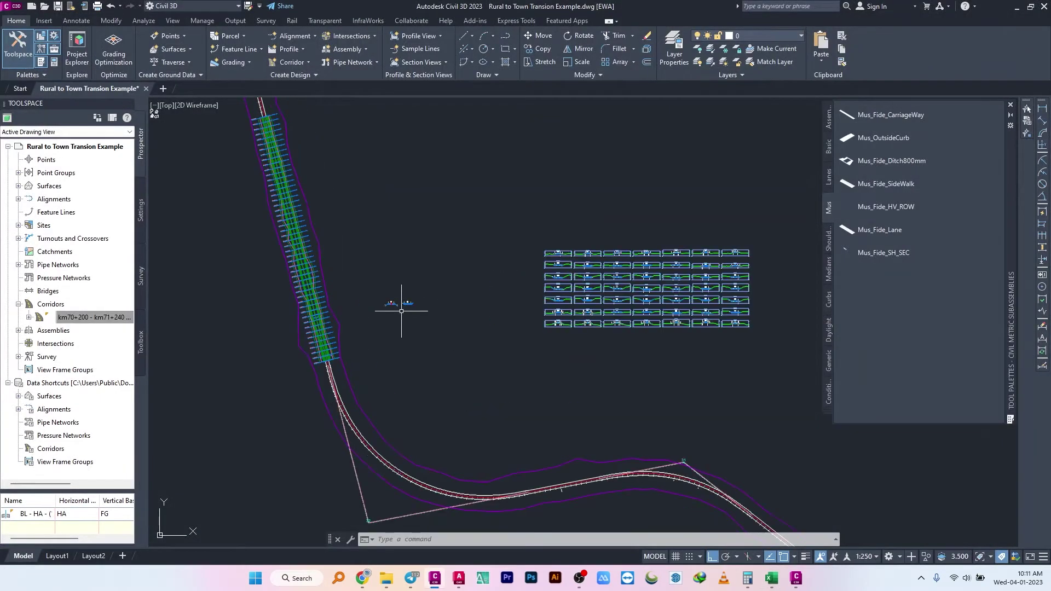
scroll(750, 324, "up", 2)
scroll(504, 350, "up", 3)
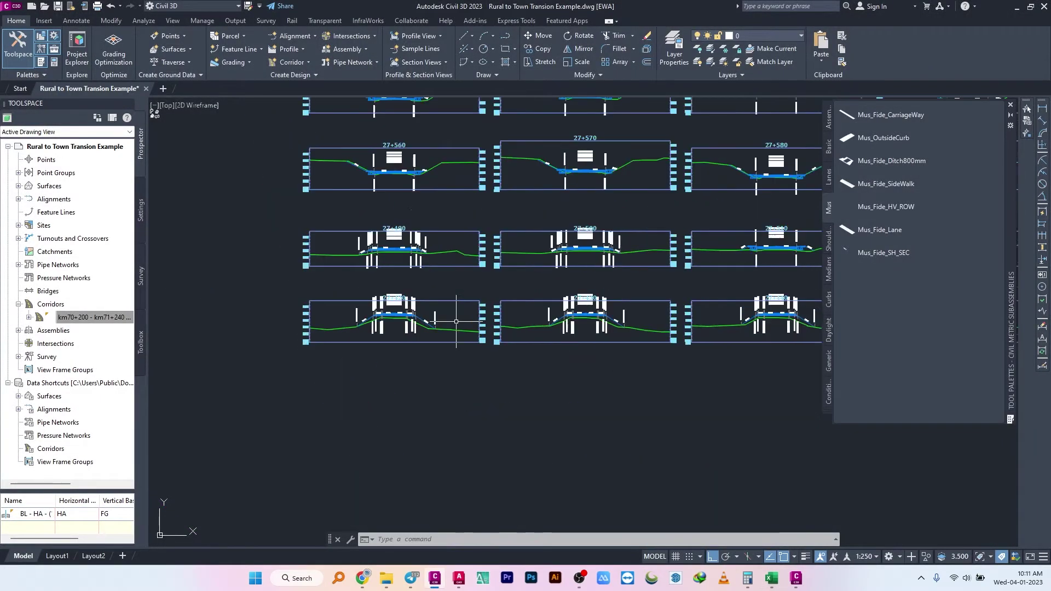
scroll(492, 328, "up", 3)
scroll(410, 295, "up", 3)
scroll(390, 276, "up", 2)
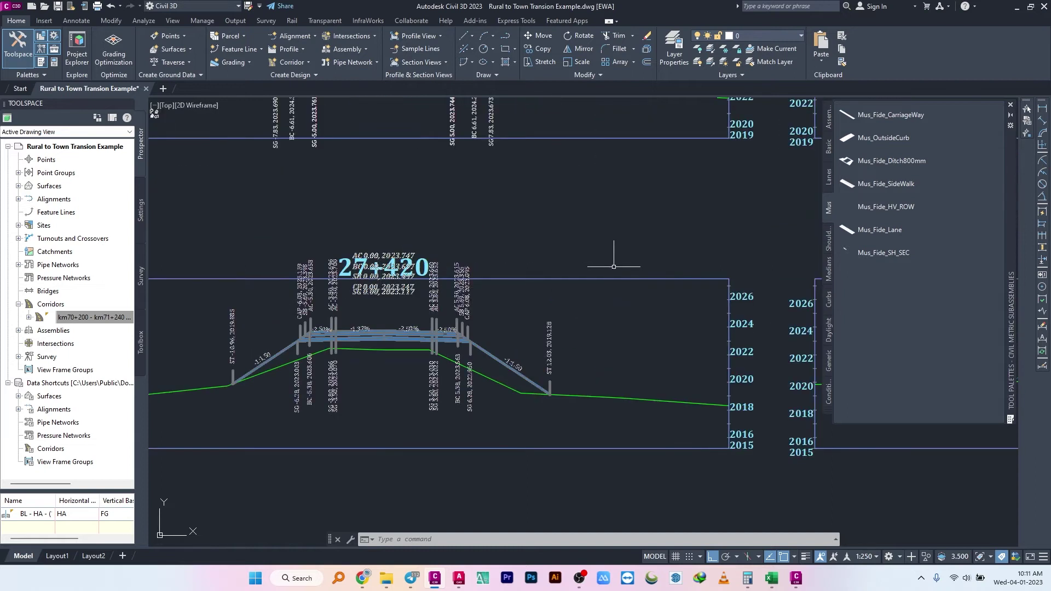
scroll(386, 331, "up", 2)
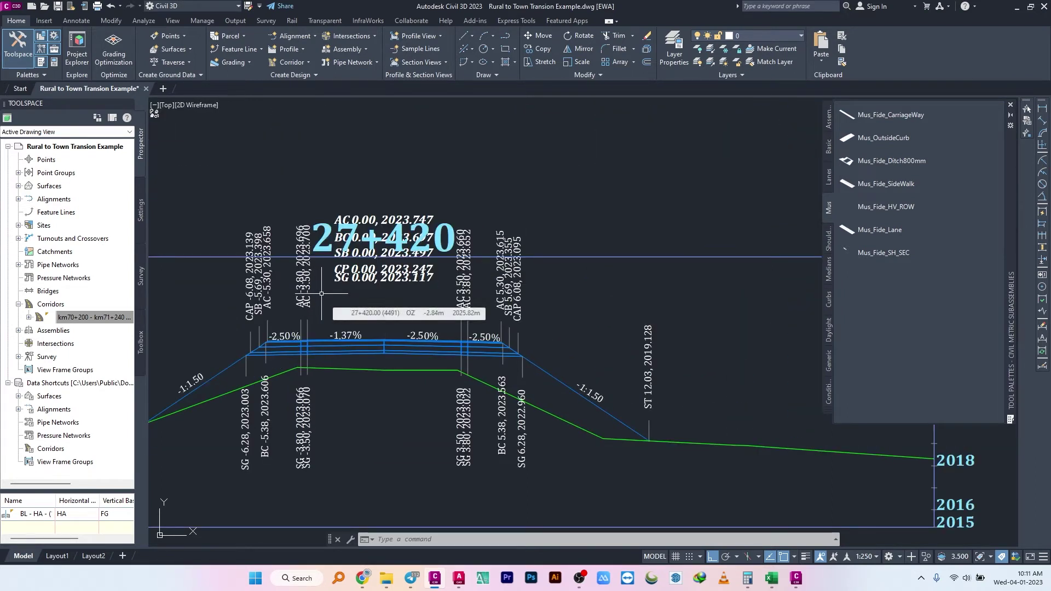
scroll(343, 281, "down", 2)
scroll(342, 281, "down", 2)
mouse_move(771, 578)
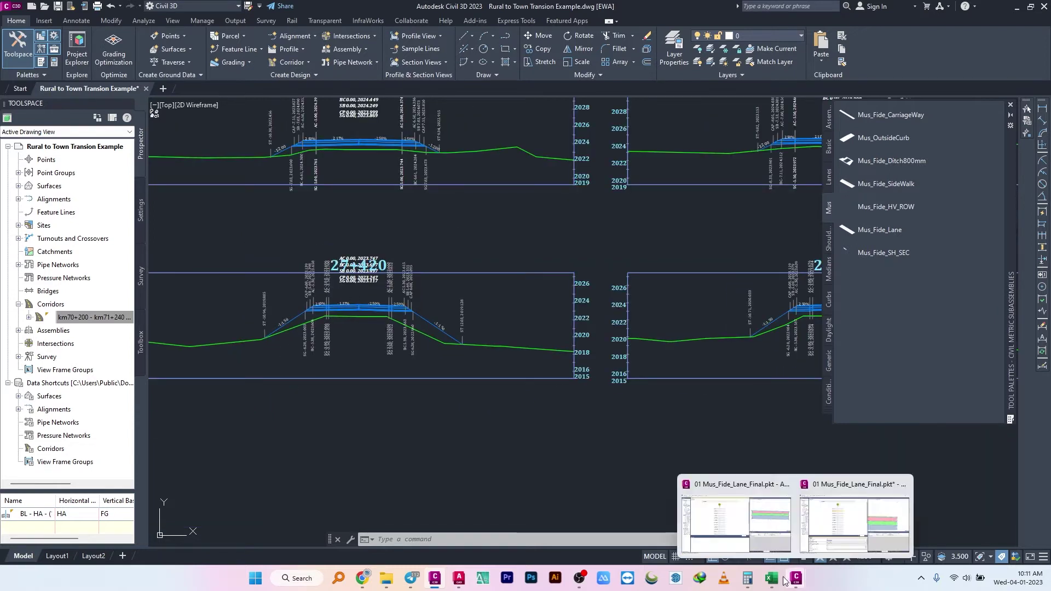
- Check Rural start 27+420 and transition start 27+460 in the table, then review those sections
left_click(717, 509)
left_click(66, 163)
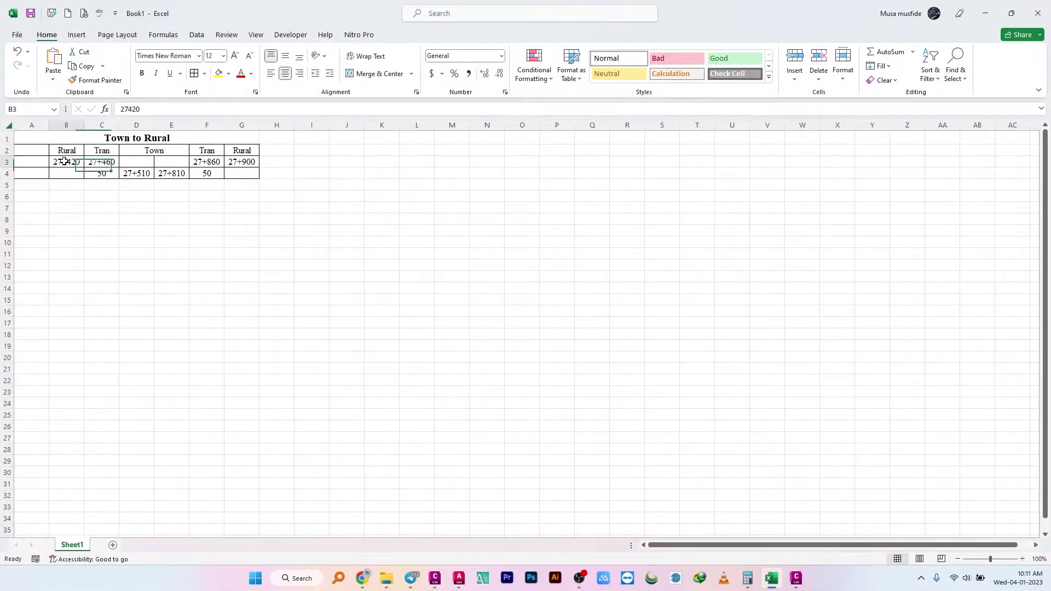
left_click(99, 162)
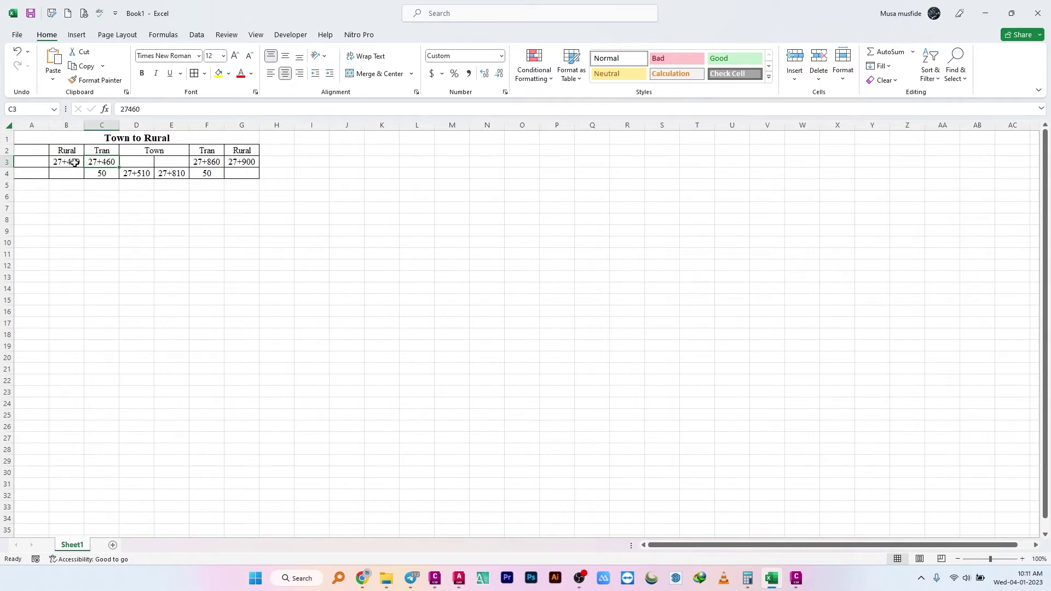
left_click(985, 13)
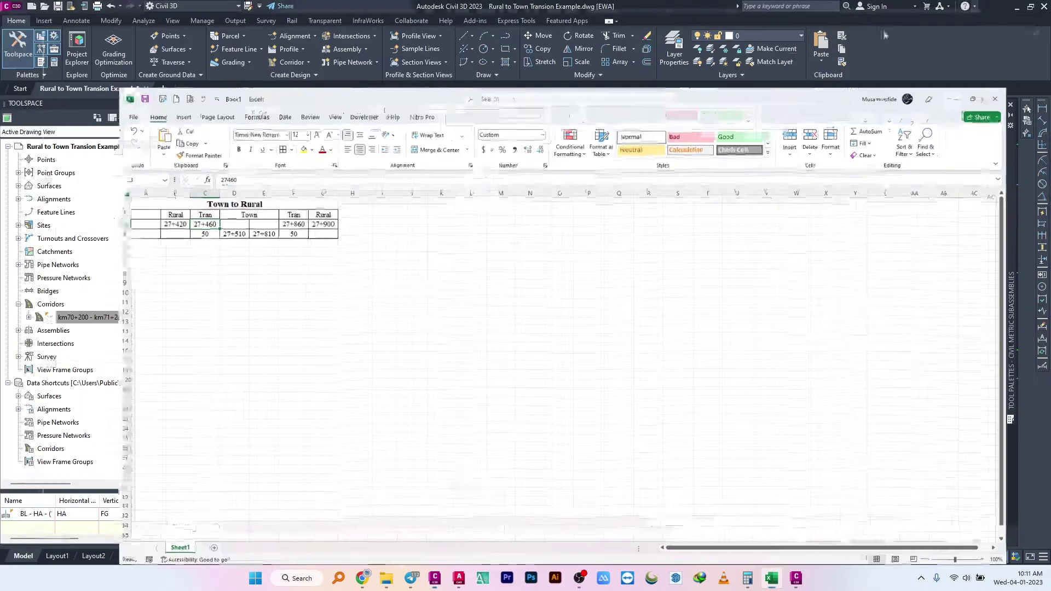
scroll(602, 273, "down", 3)
scroll(628, 280, "up", 2)
scroll(568, 322, "up", 2)
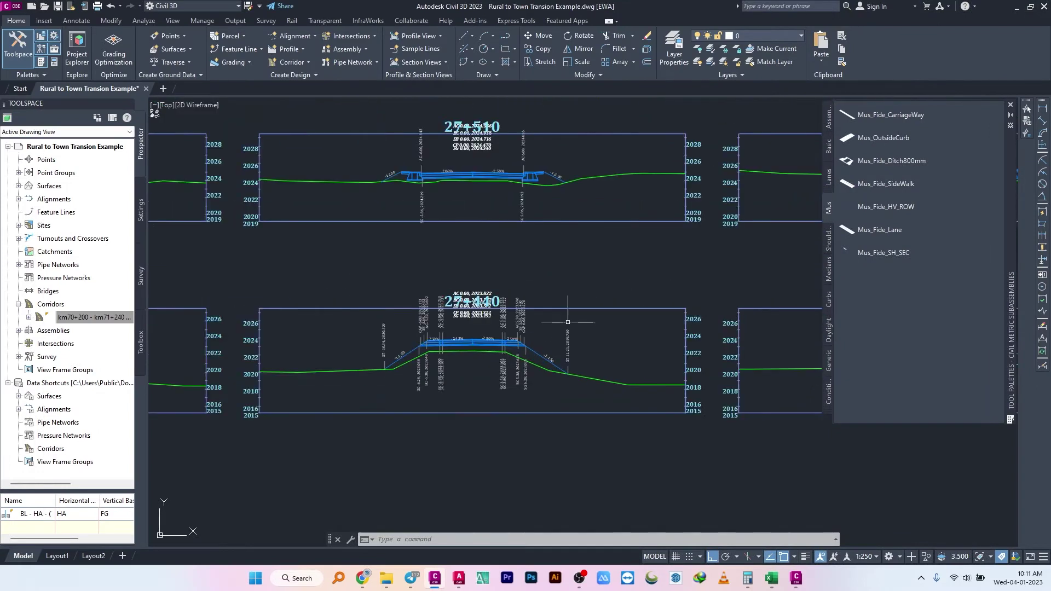
scroll(460, 334, "up", 2)
scroll(395, 268, "up", 2)
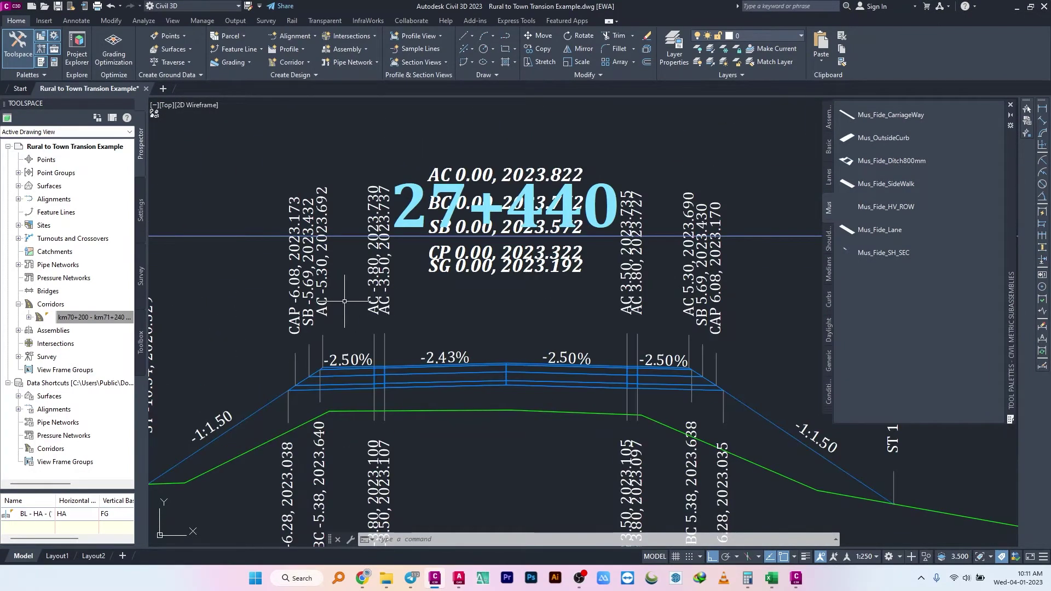
scroll(344, 301, "down", 2)
scroll(344, 301, "down", 2)
scroll(602, 339, "up", 2)
scroll(612, 344, "up", 1)
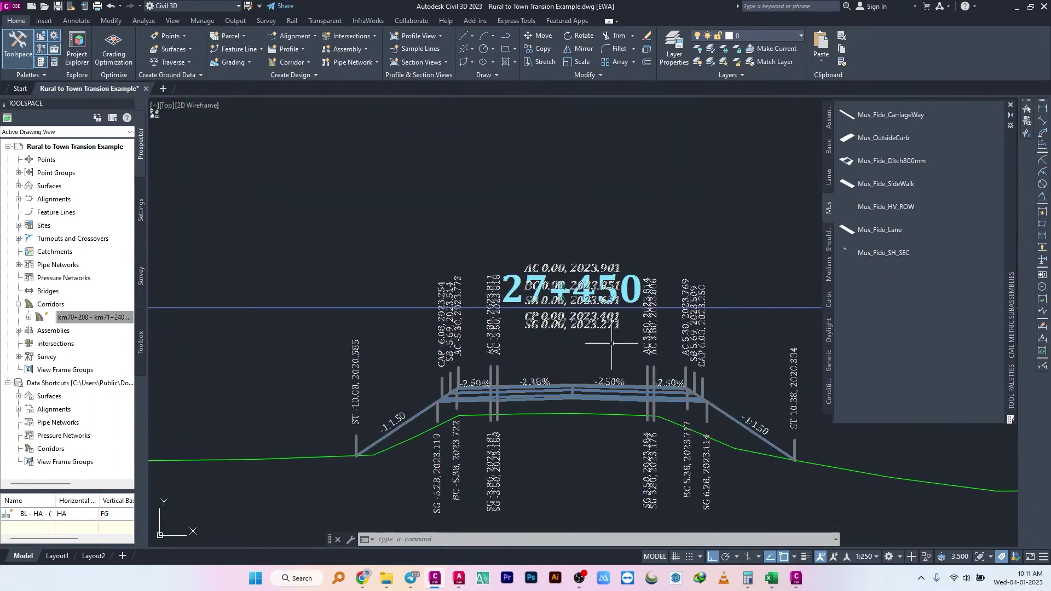
scroll(611, 343, "down", 2)
scroll(383, 306, "up", 2)
scroll(275, 296, "up", 2)
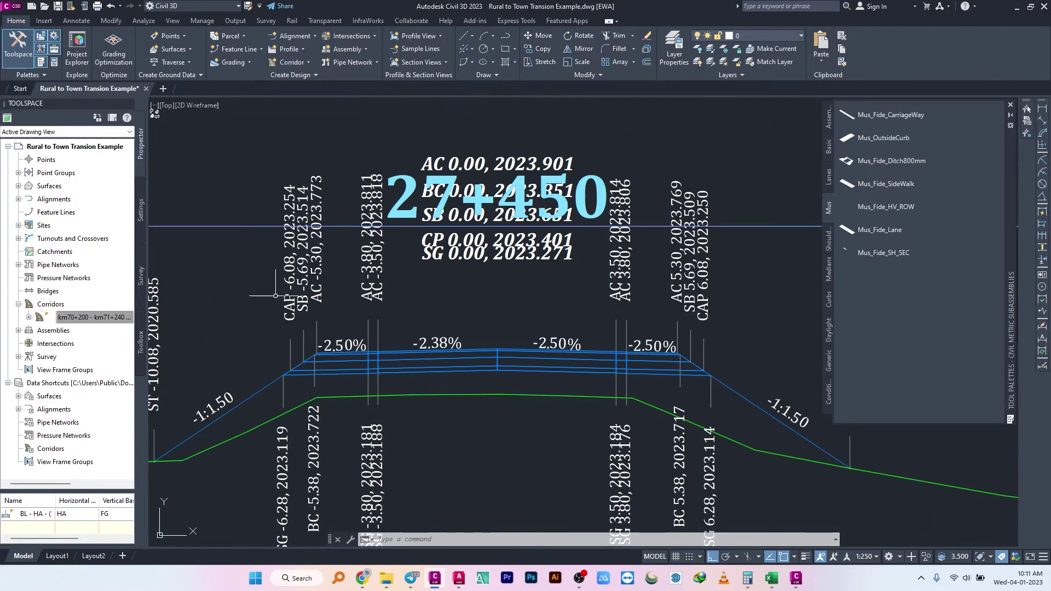
scroll(275, 296, "down", 2)
scroll(328, 285, "down", 1)
scroll(424, 266, "up", 3)
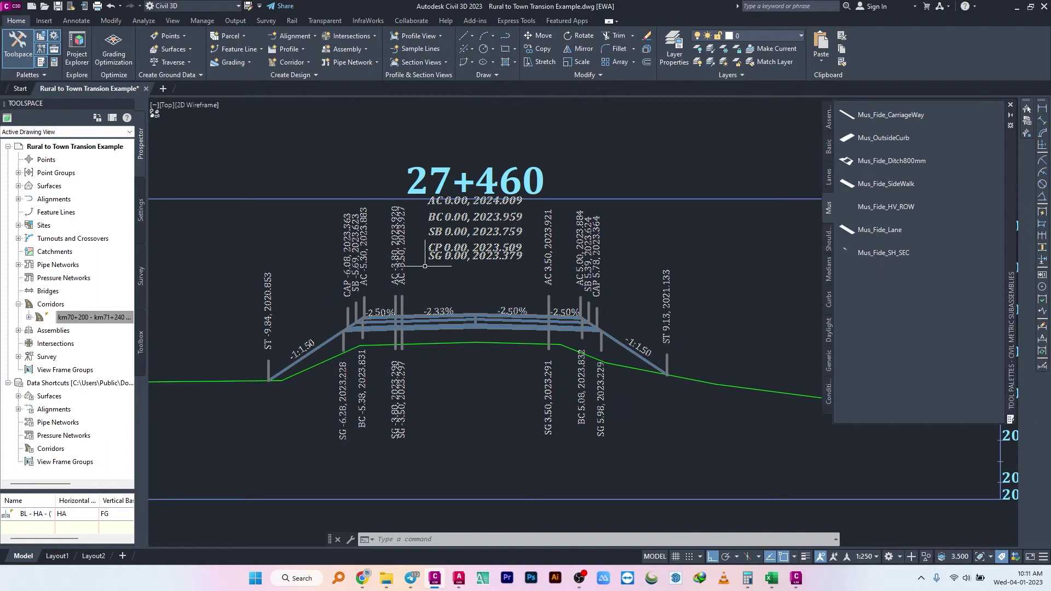
scroll(424, 266, "up", 4)
scroll(401, 227, "down", 3)
scroll(383, 263, "down", 3)
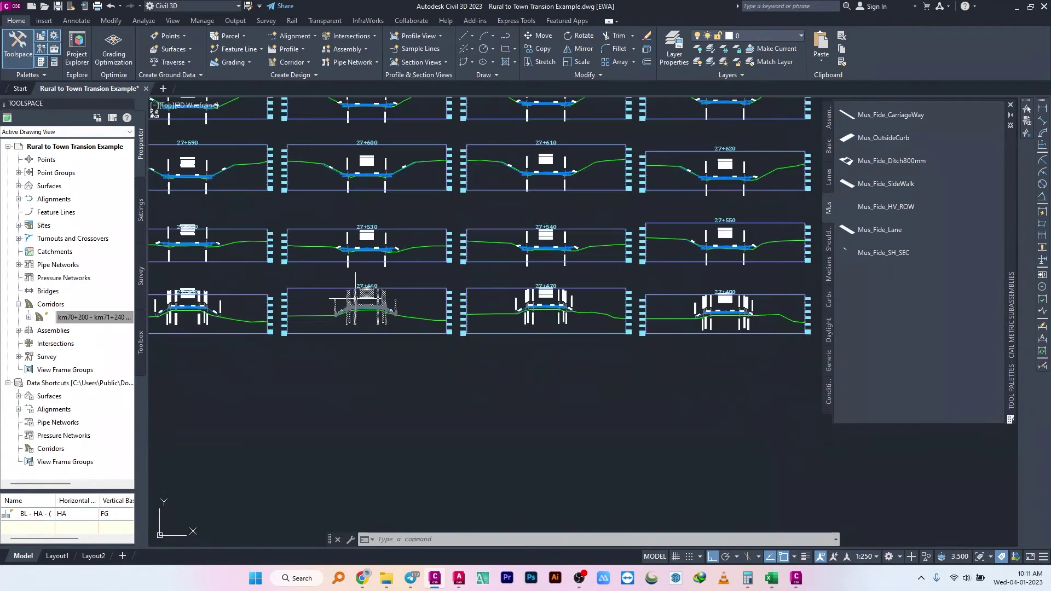
scroll(355, 298, "up", 2)
scroll(543, 303, "up", 2)
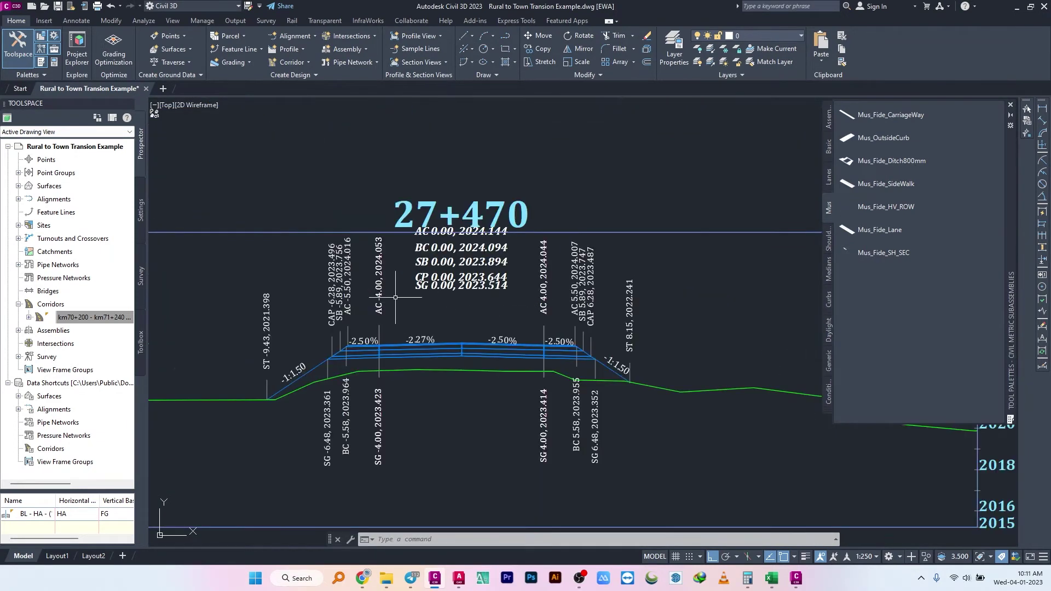
scroll(395, 297, "up", 2)
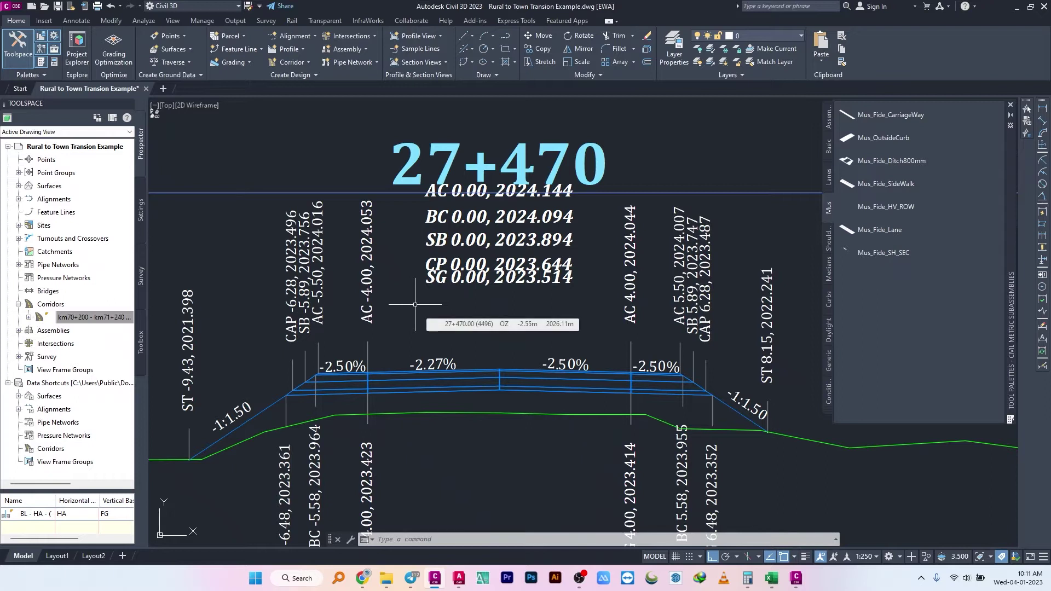
scroll(373, 302, "up", 2)
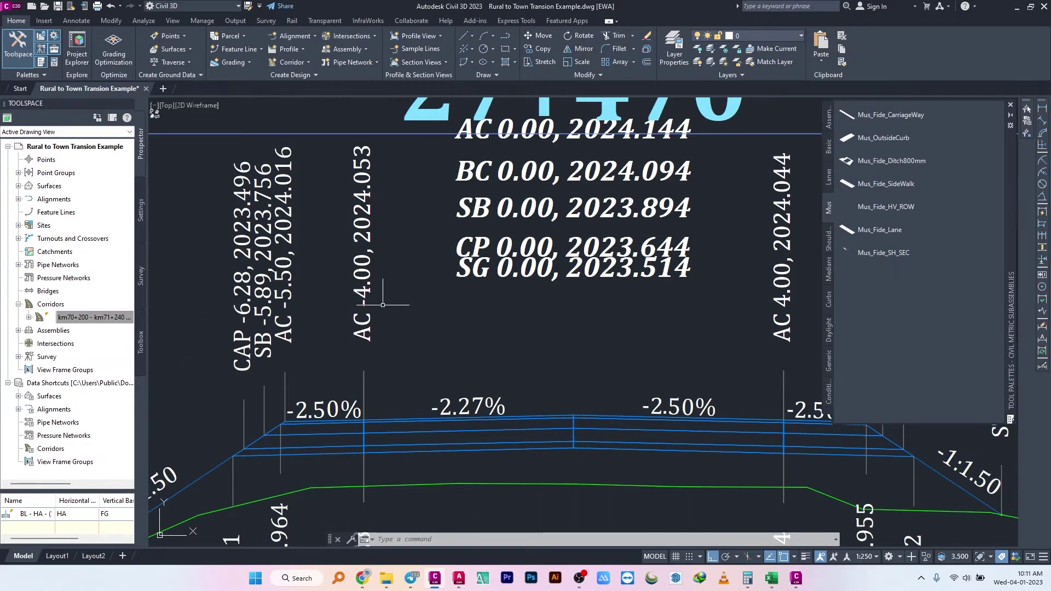
scroll(382, 304, "down", 3)
scroll(525, 301, "up", 2)
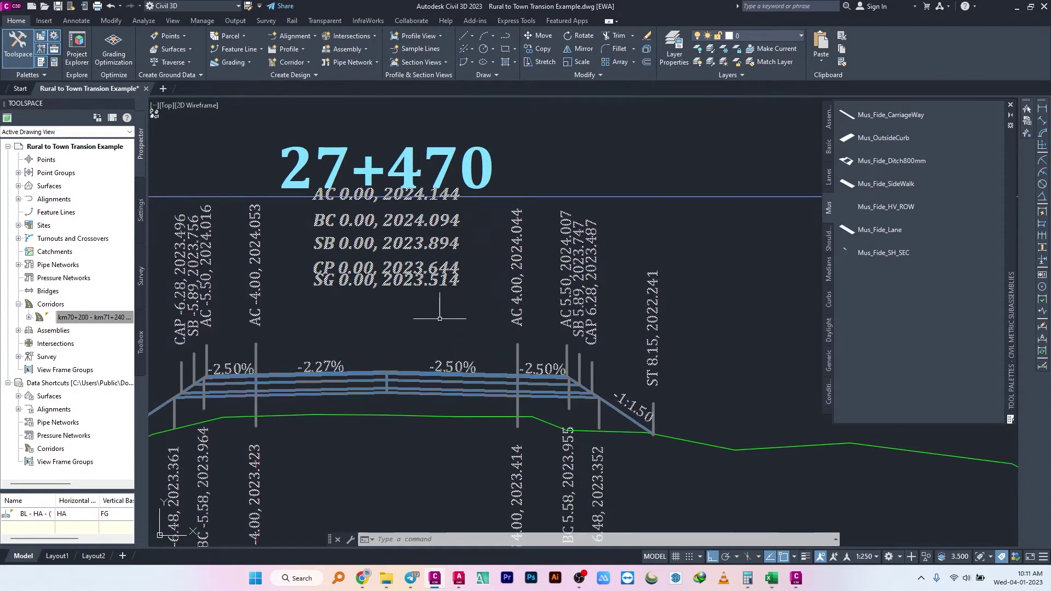
scroll(439, 318, "down", 2)
scroll(439, 318, "down", 3)
scroll(715, 323, "up", 3)
scroll(715, 324, "up", 2)
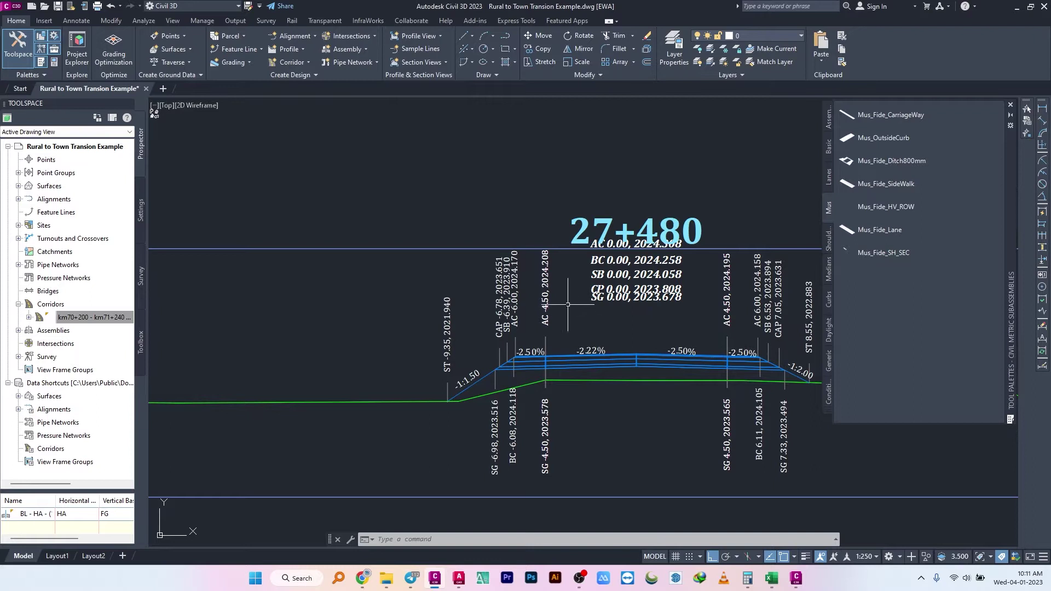
scroll(690, 335, "down", 3)
scroll(547, 318, "down", 1)
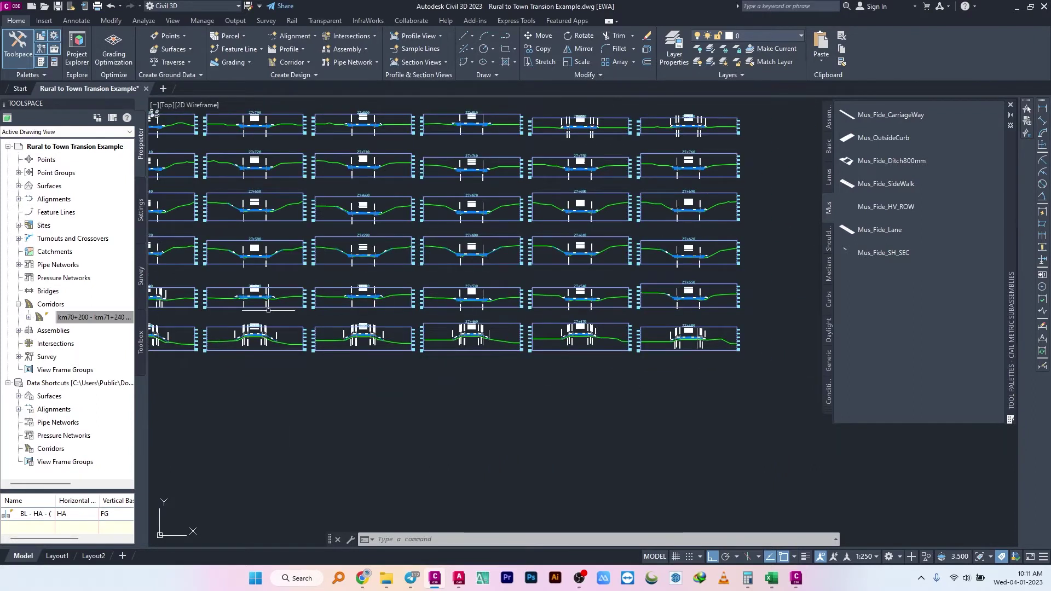
scroll(446, 303, "up", 2)
scroll(446, 303, "down", 2)
scroll(446, 303, "up", 2)
scroll(401, 289, "up", 3)
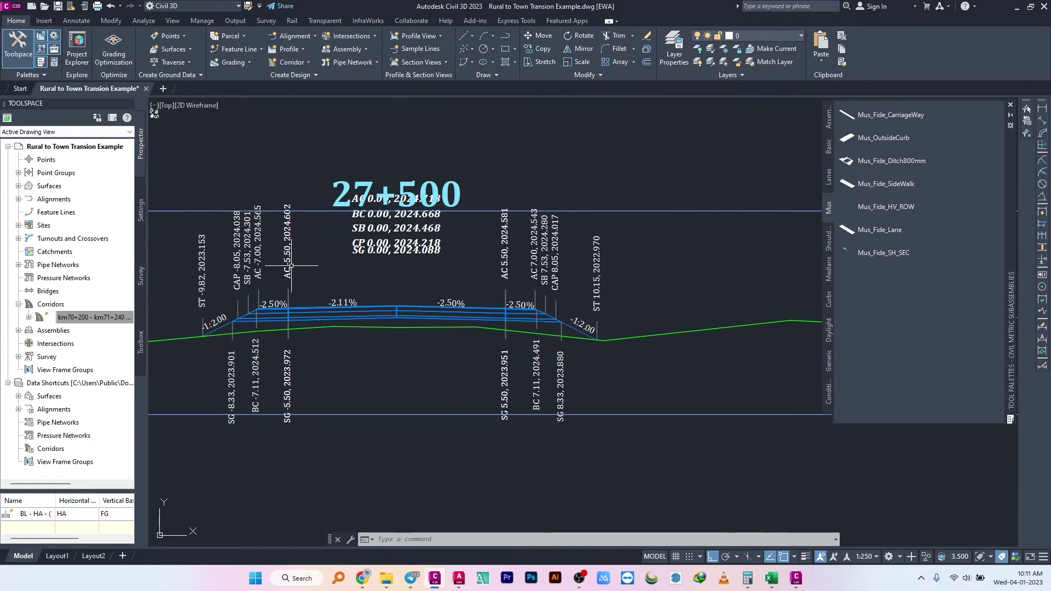
- Check Town start station 27+510 in the table and review the matching section views
left_click(771, 578)
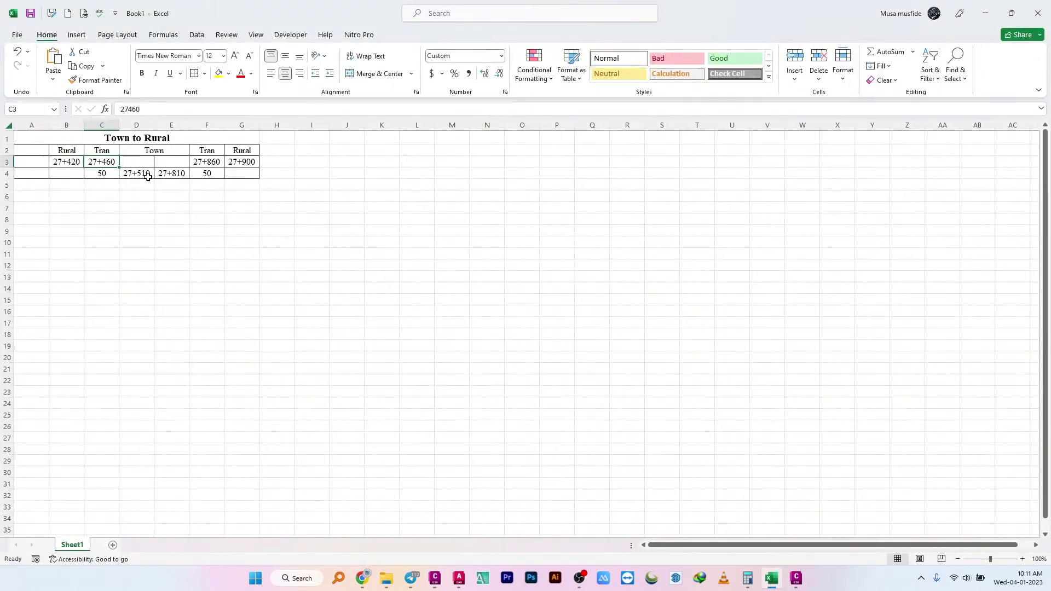
left_click(147, 177)
left_click(984, 13)
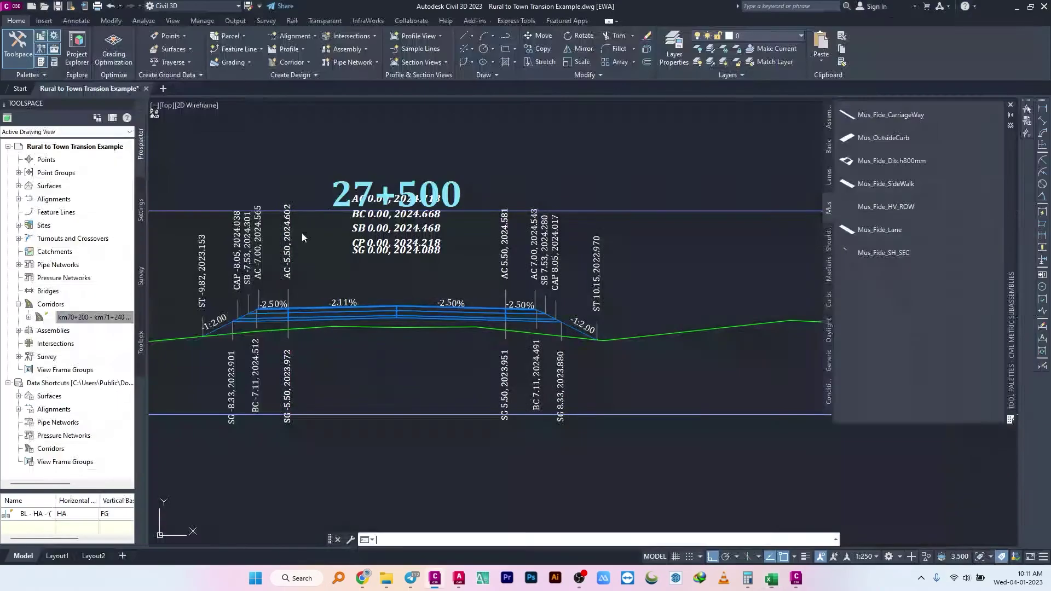
scroll(302, 237, "down", 3)
scroll(482, 292, "up", 3)
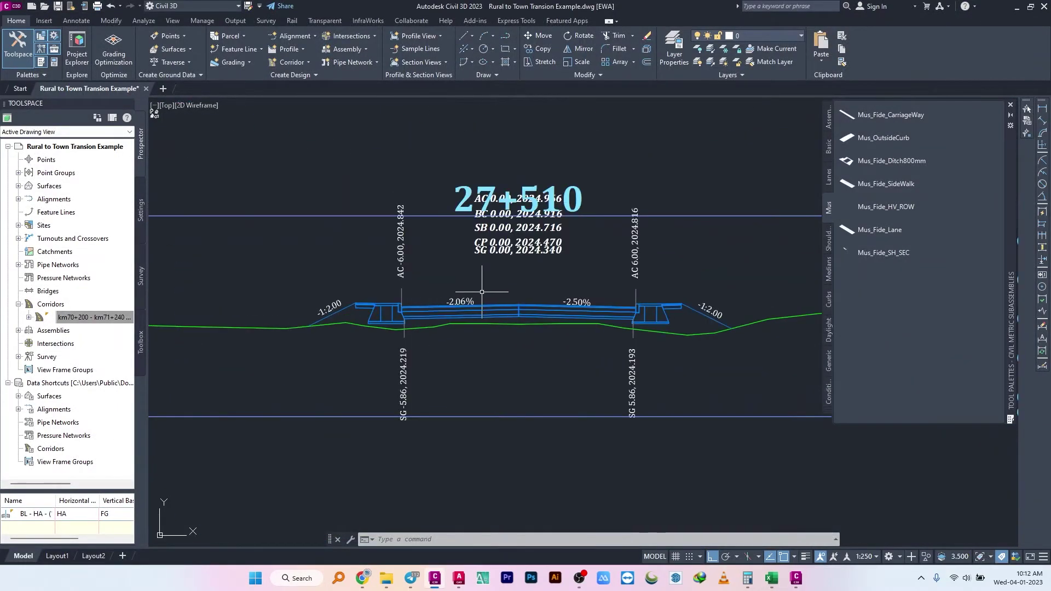
scroll(482, 292, "up", 2)
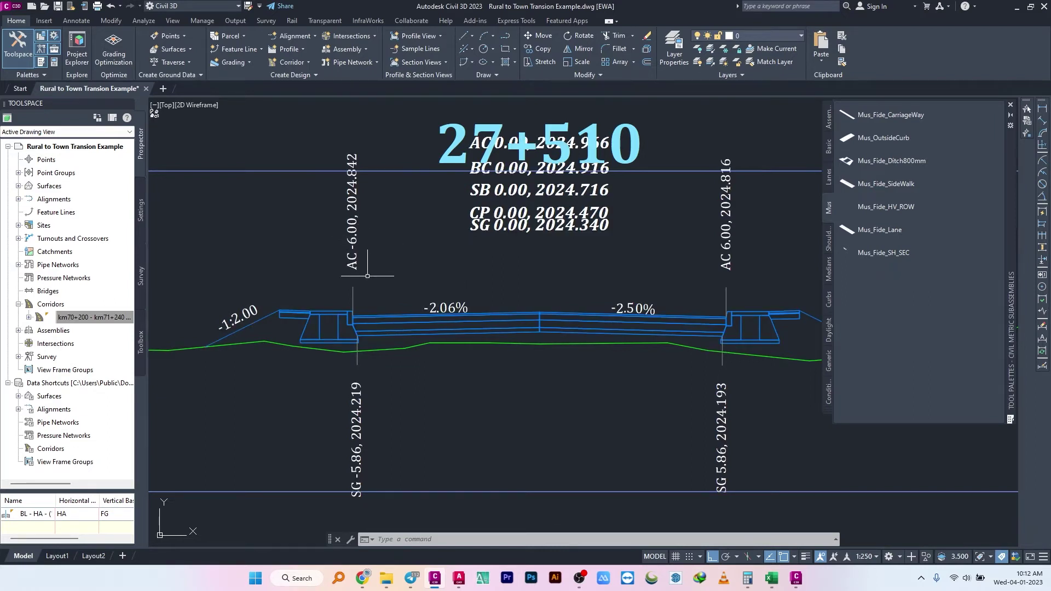
scroll(367, 276, "down", 3)
scroll(367, 276, "down", 3)
scroll(662, 290, "up", 2)
scroll(662, 290, "up", 3)
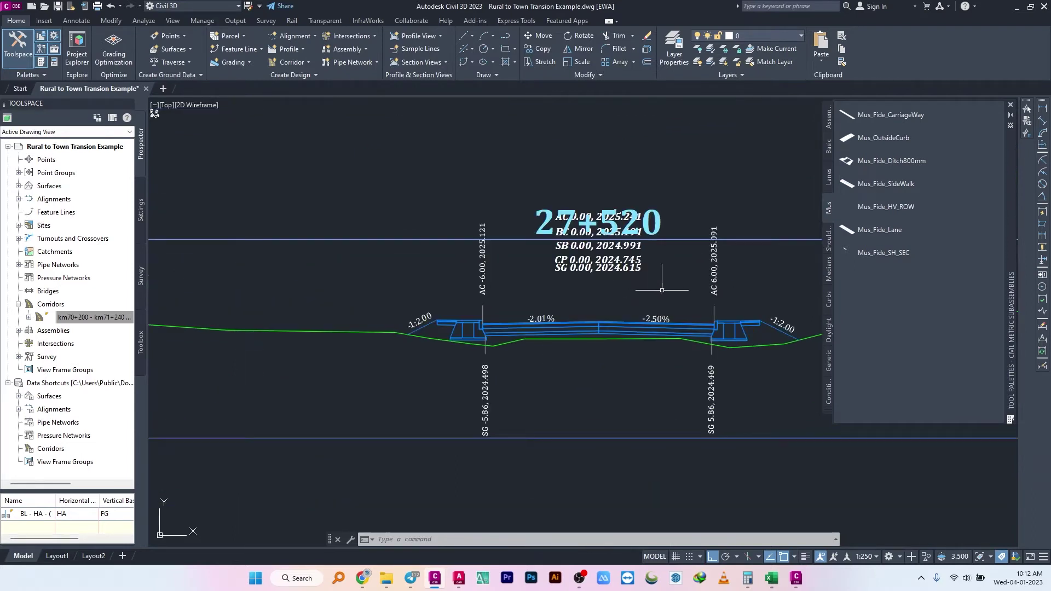
scroll(694, 319, "down", 3)
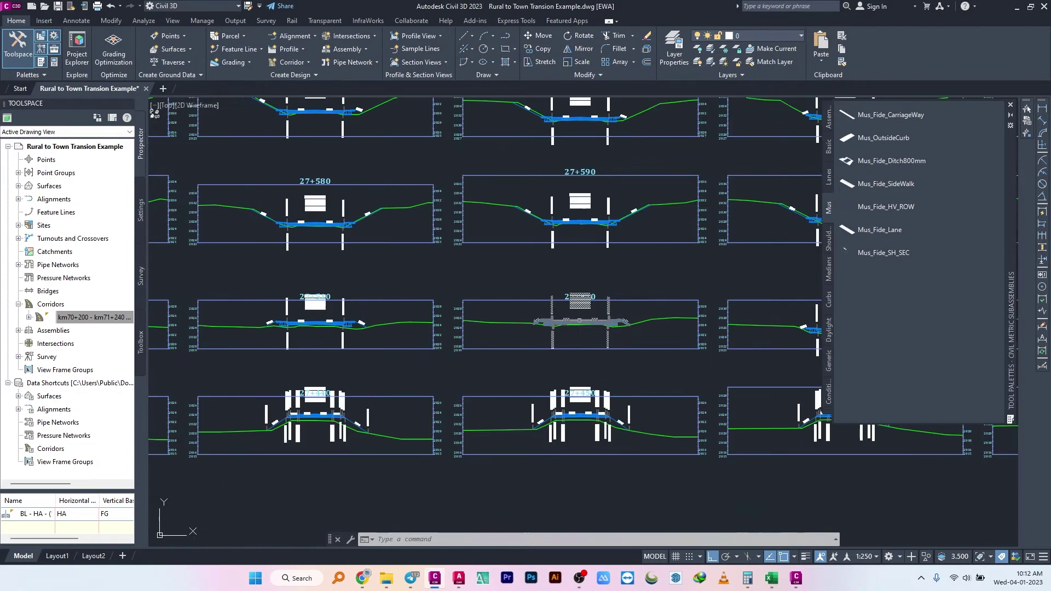
- Check Town end station 27+810, then zoom through sections 27+810, 27+820 and 27+830
left_click(766, 579)
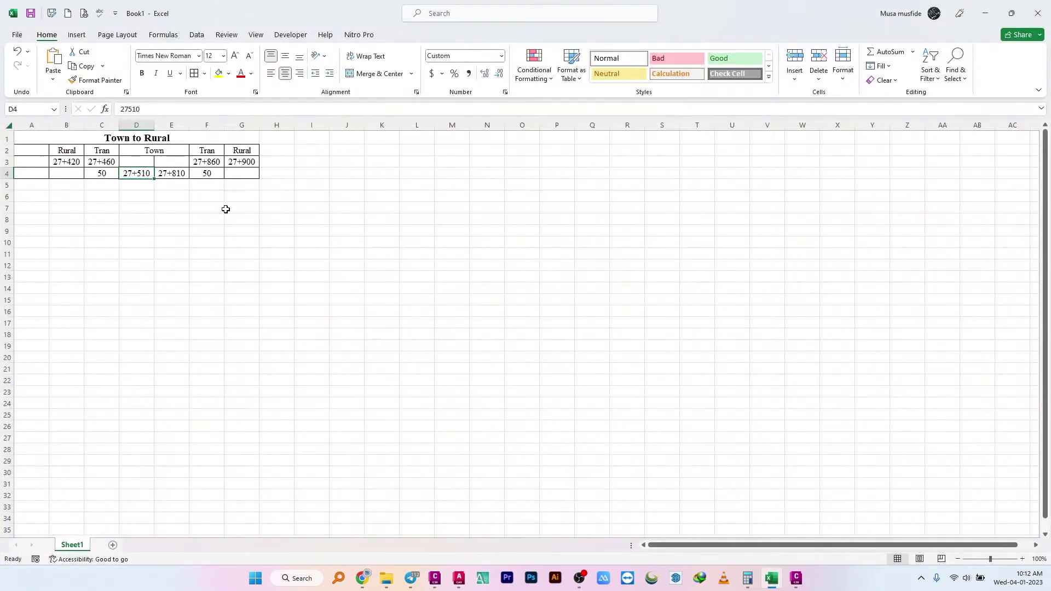
left_click(169, 172)
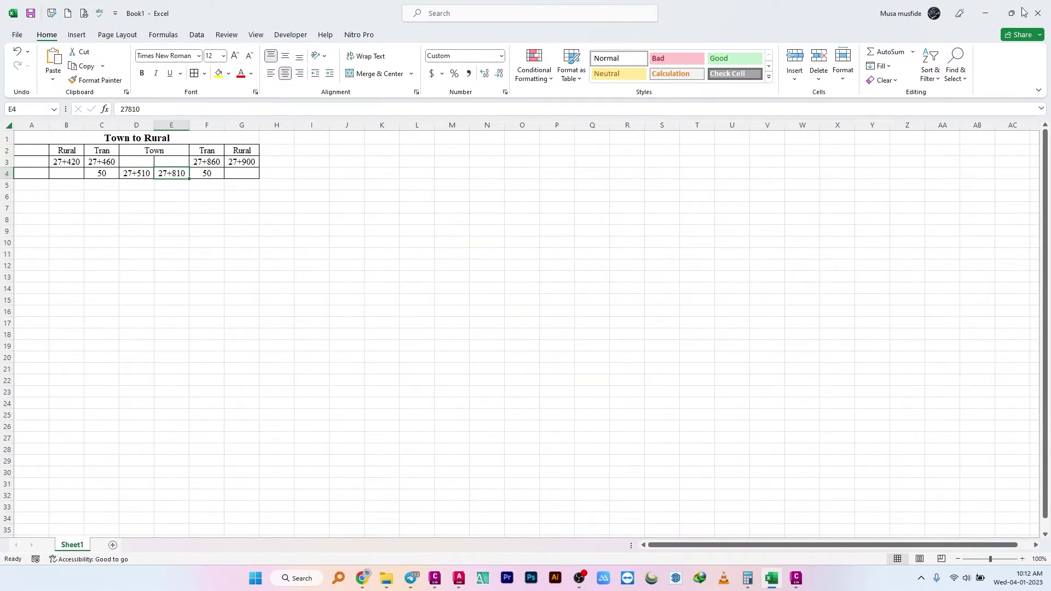
left_click(985, 14)
scroll(364, 255, "up", 3)
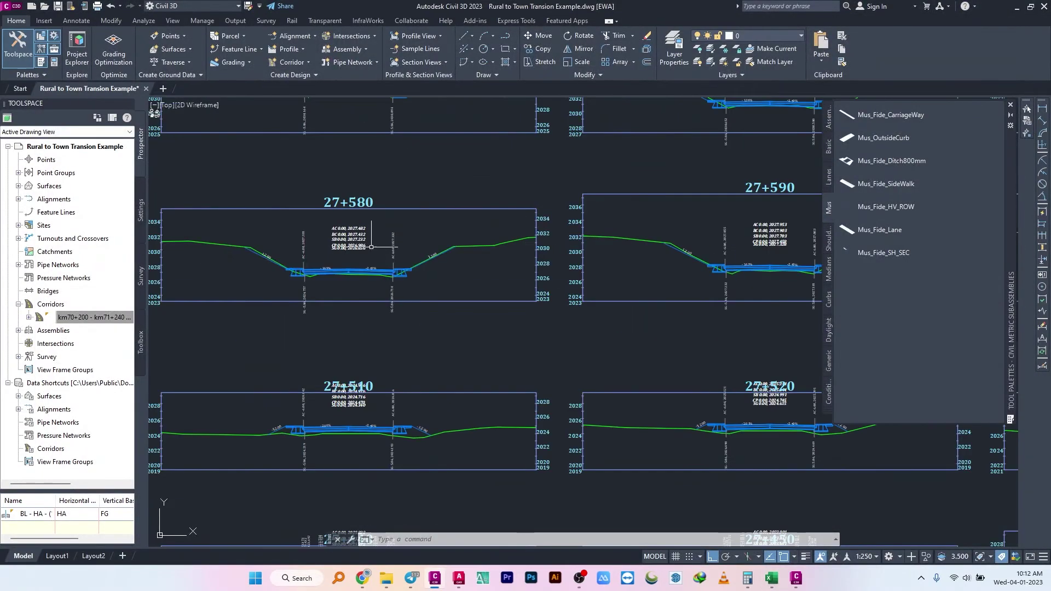
scroll(370, 240, "down", 3)
scroll(489, 203, "up", 3)
scroll(414, 273, "down", 3)
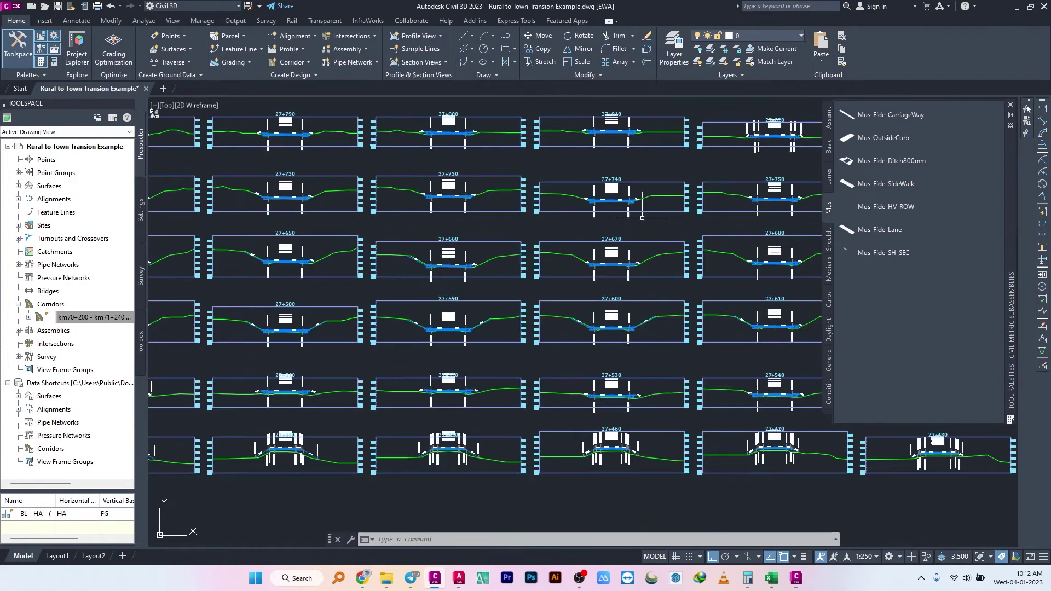
scroll(416, 307, "up", 3)
scroll(432, 317, "down", 3)
scroll(538, 277, "up", 3)
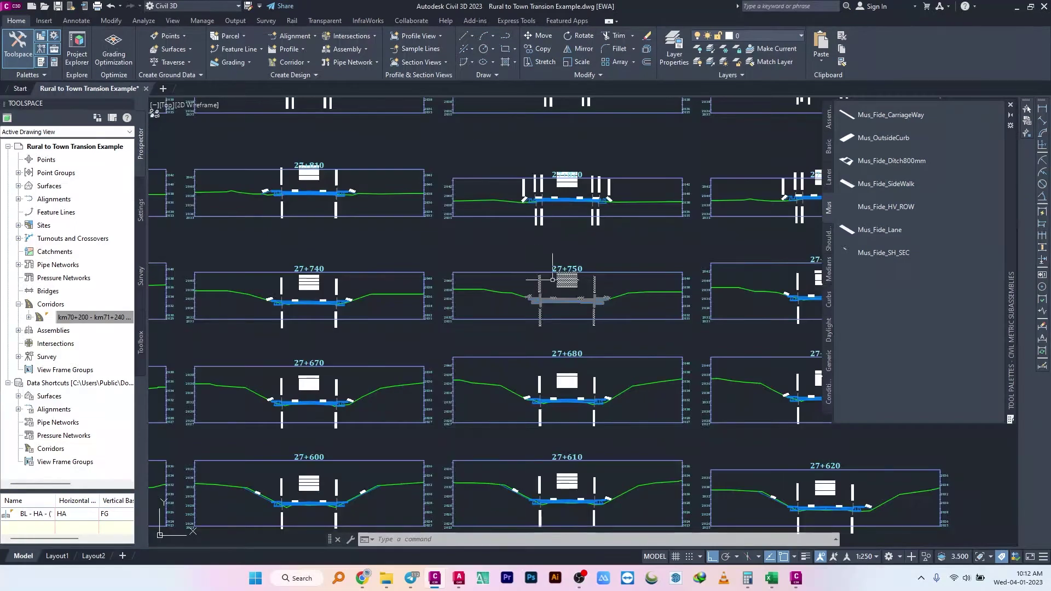
scroll(295, 169, "up", 5)
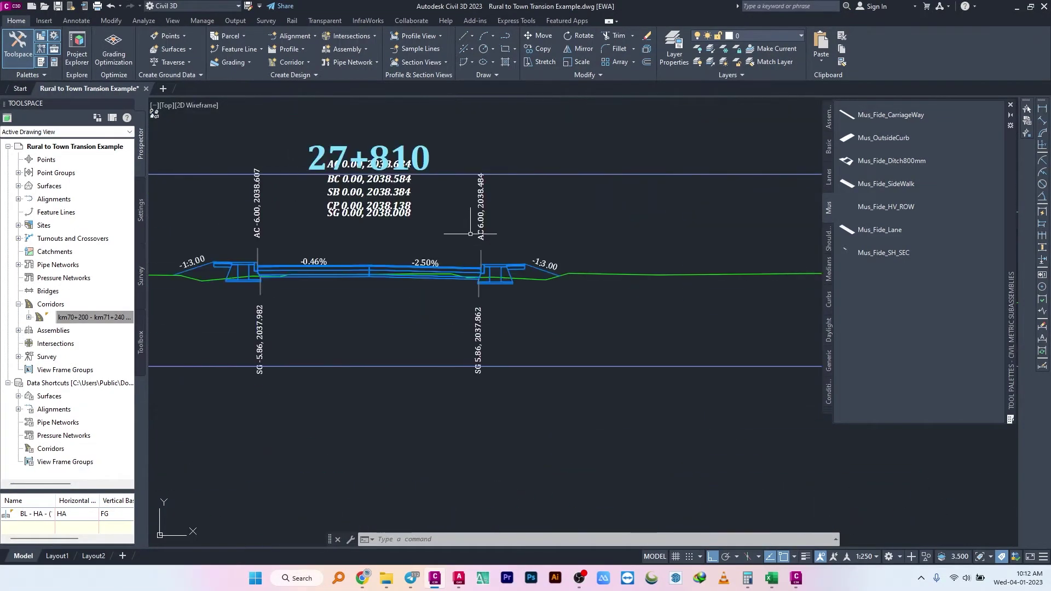
scroll(470, 234, "up", 2)
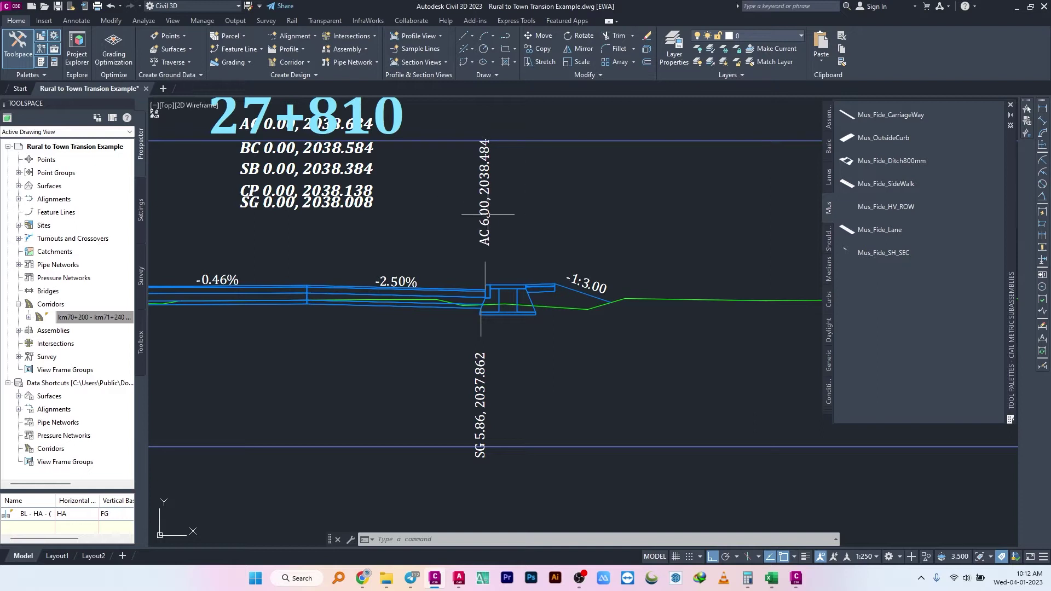
scroll(488, 215, "down", 4)
scroll(571, 239, "down", 3)
scroll(571, 239, "up", 2)
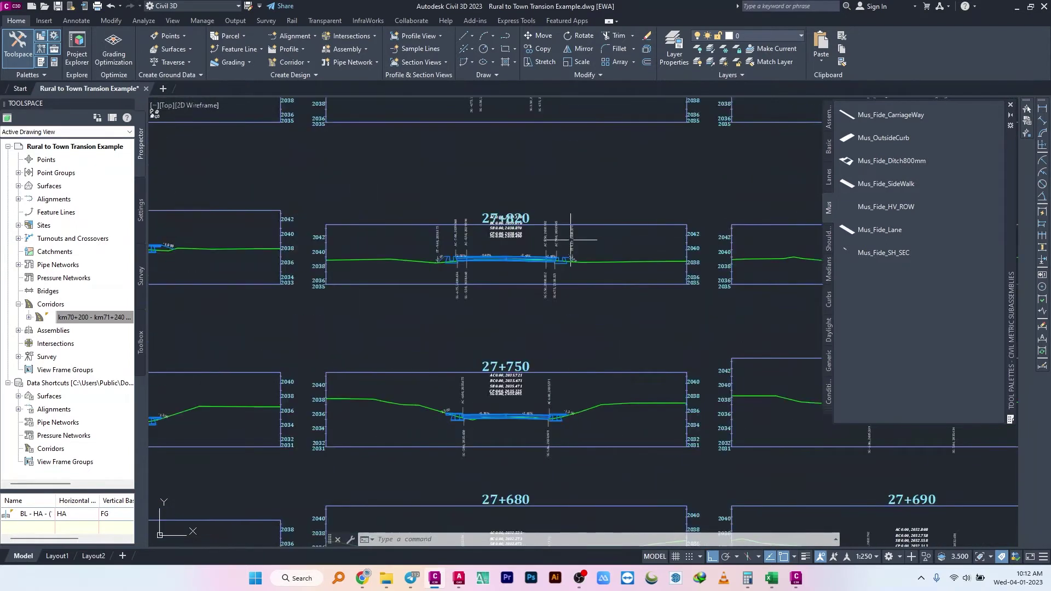
scroll(571, 239, "up", 1)
scroll(519, 237, "up", 3)
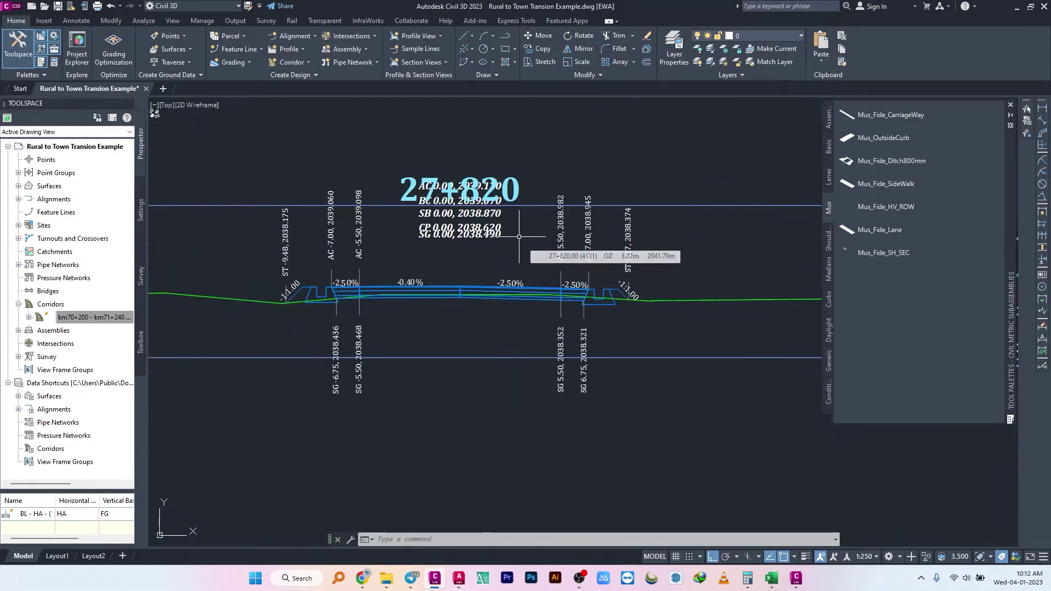
scroll(366, 248, "up", 2)
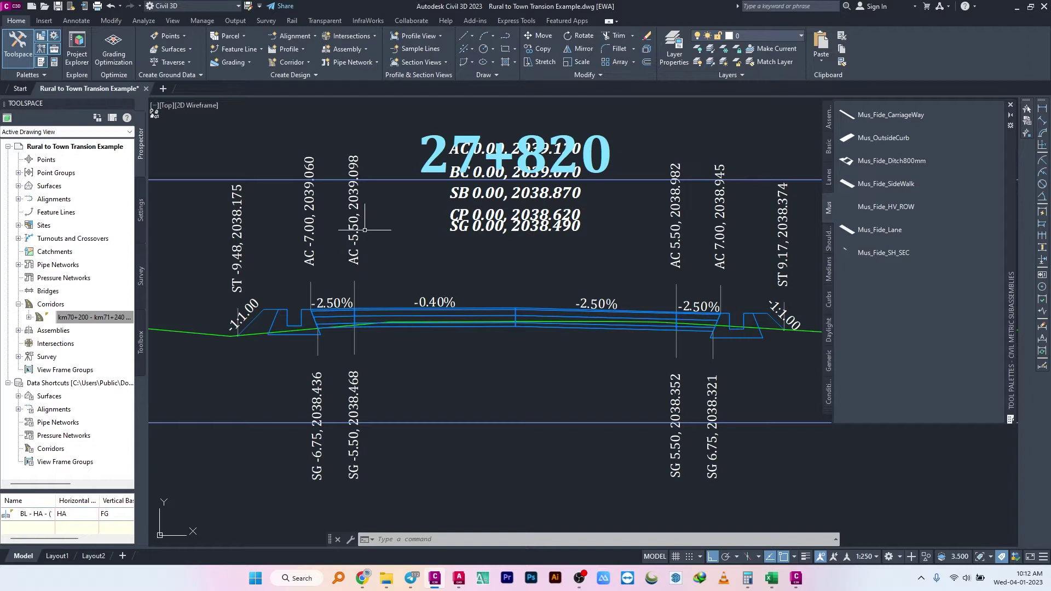
scroll(367, 233, "down", 4)
scroll(561, 279, "up", 2)
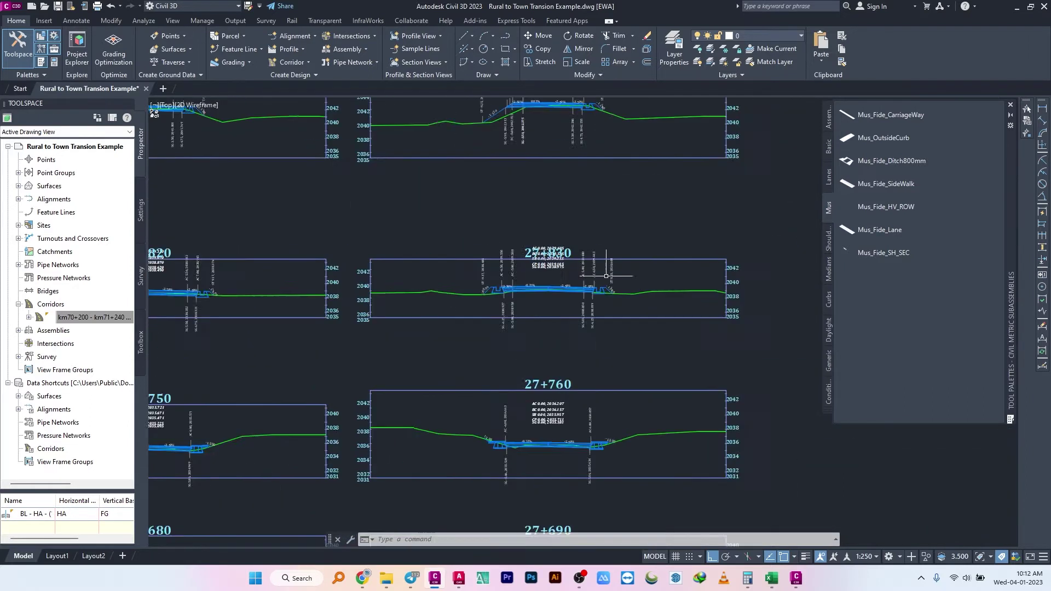
scroll(560, 279, "up", 2)
scroll(602, 269, "down", 2)
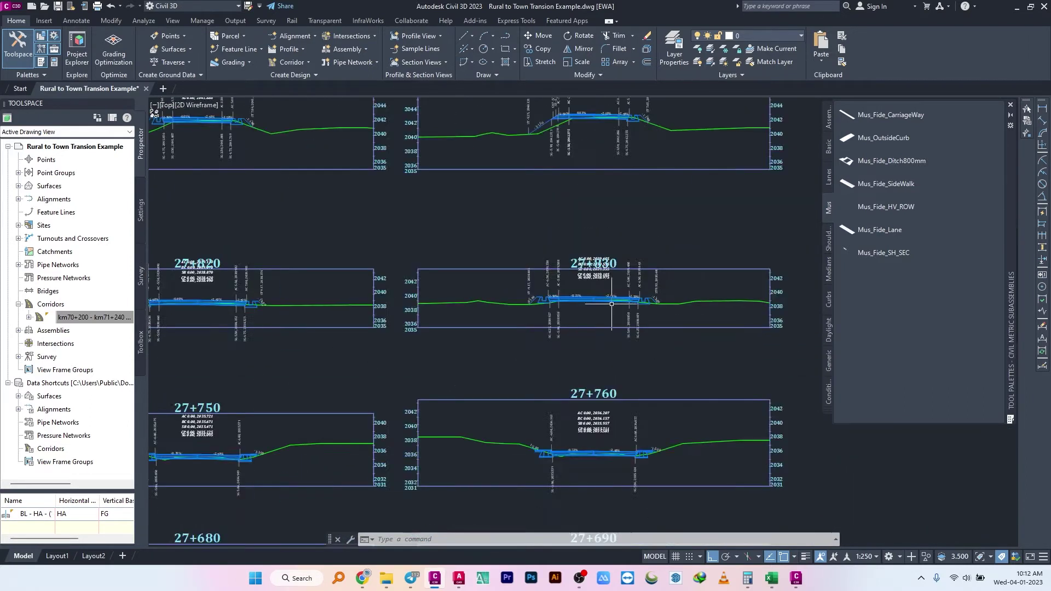
scroll(438, 258, "down", 2)
scroll(273, 251, "down", 2)
scroll(224, 252, "up", 1)
scroll(223, 251, "up", 5)
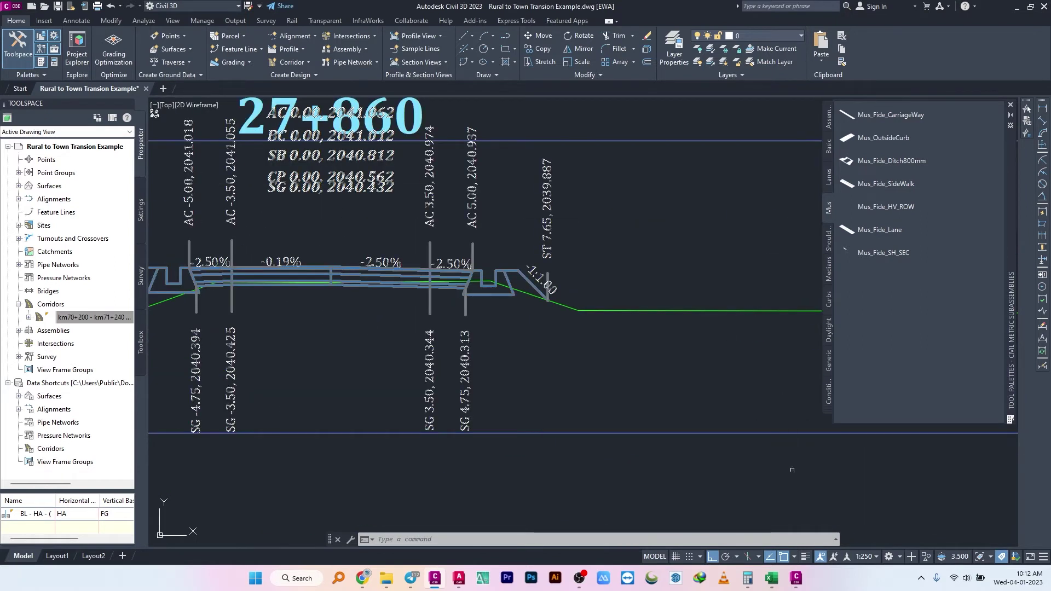
- Confirm the transition ends at 27+860 in cell F3, review section 27+860, and zoom out
left_click(771, 578)
left_click(209, 160)
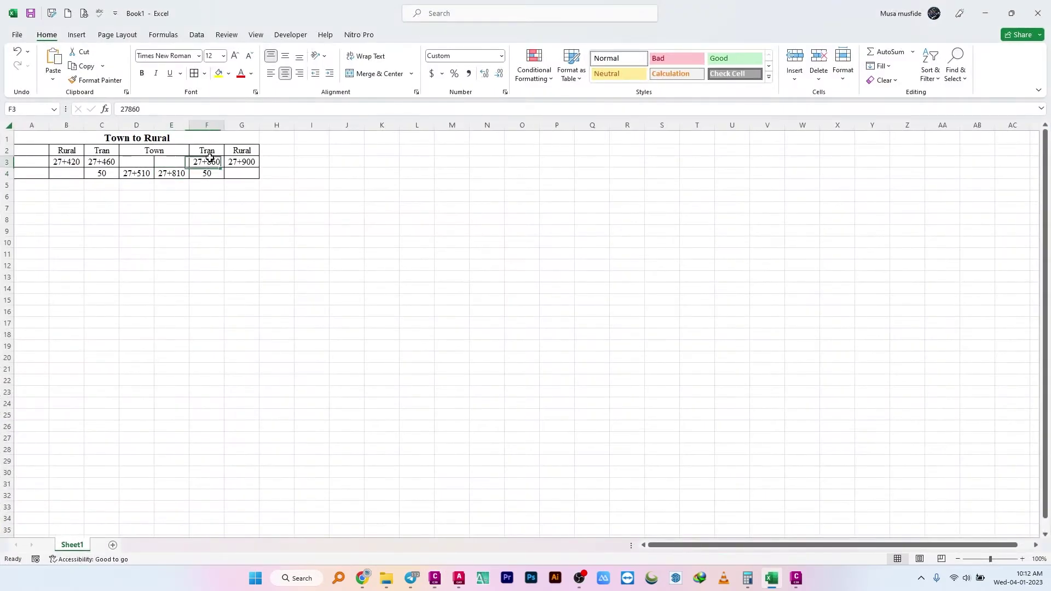
left_click(985, 13)
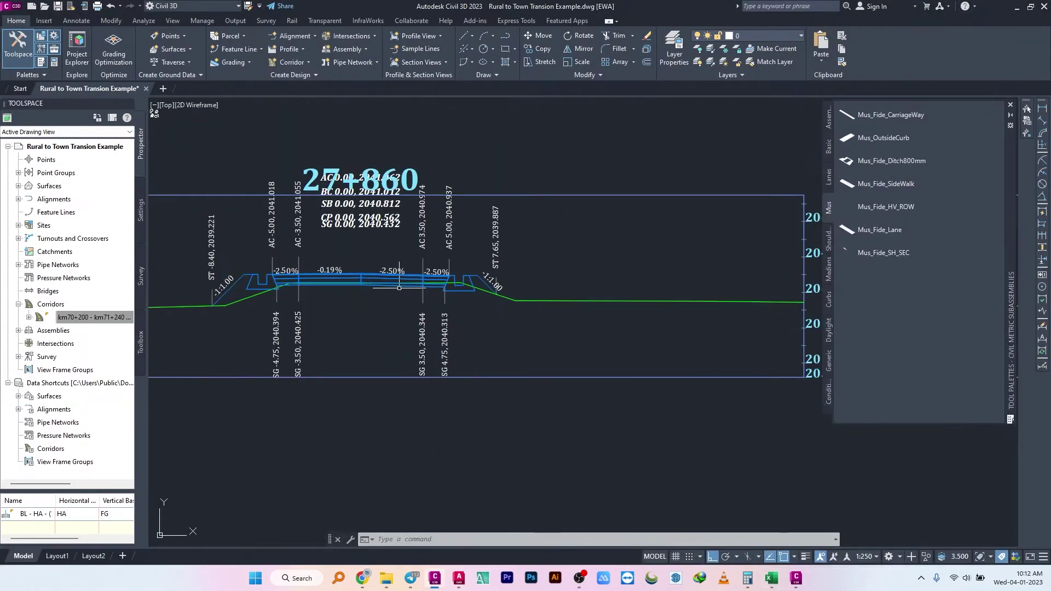
scroll(293, 220, "up", 2)
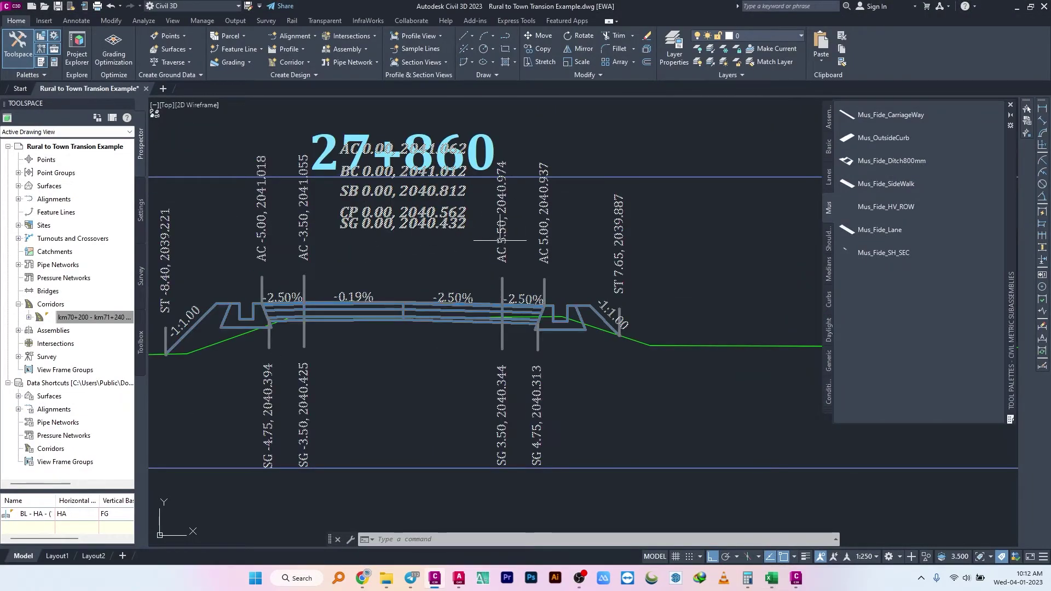
scroll(436, 278, "down", 2)
scroll(520, 281, "down", 2)
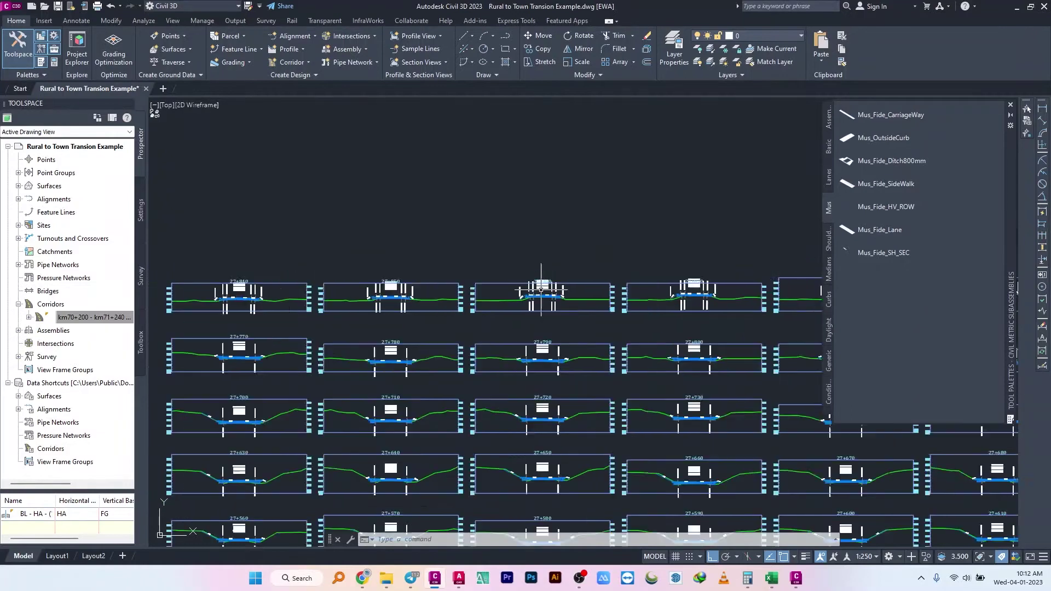
scroll(540, 284, "down", 2)
- Delete the SL Collection - 10 sample line group along with its section views
scroll(540, 283, "down", 2)
scroll(540, 294, "up", 1)
scroll(559, 306, "down", 1)
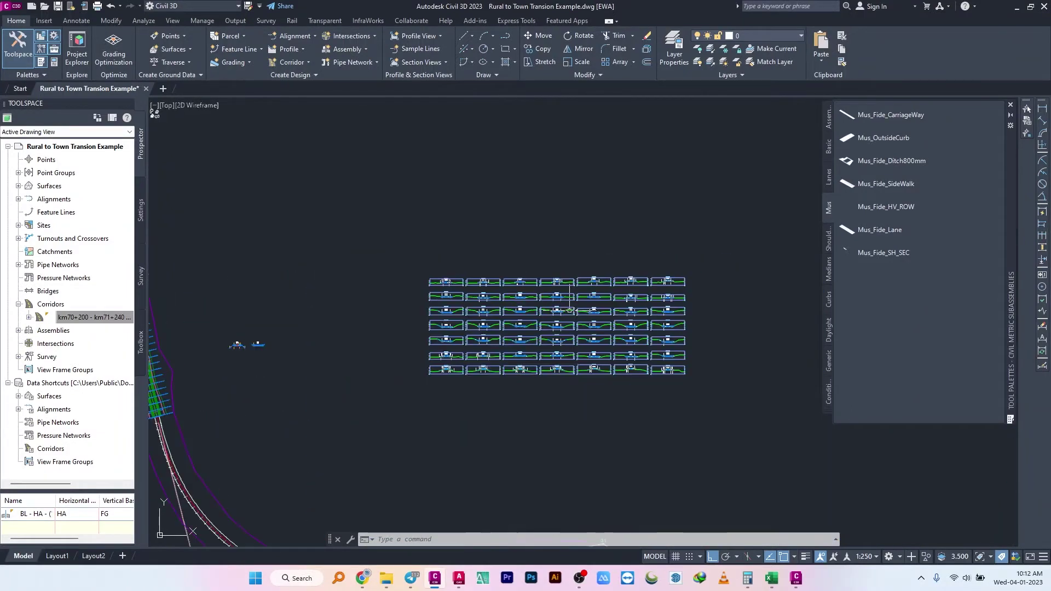
scroll(541, 301, "down", 2)
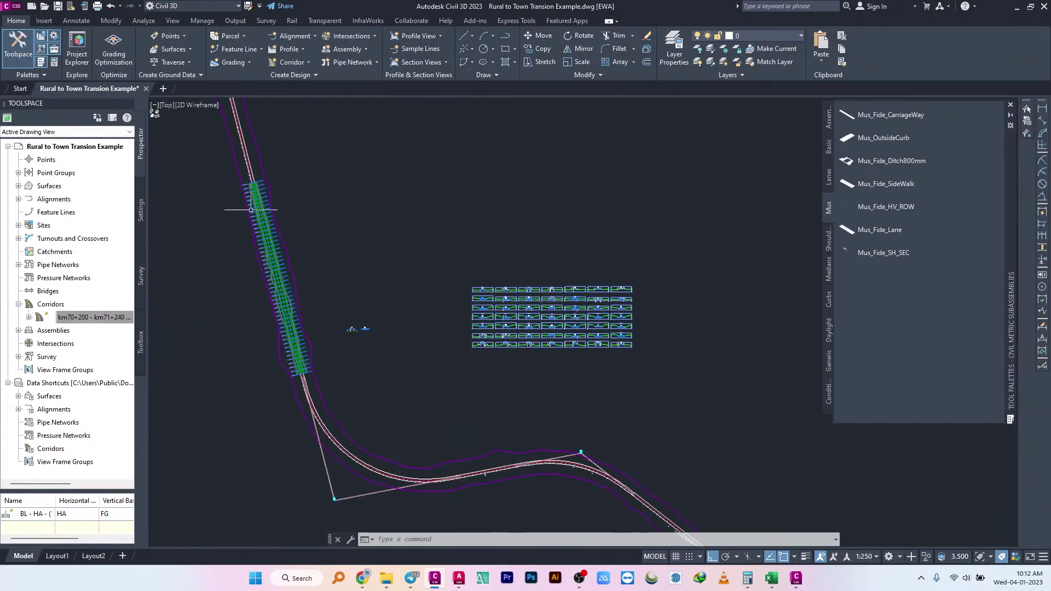
scroll(260, 191, "up", 2)
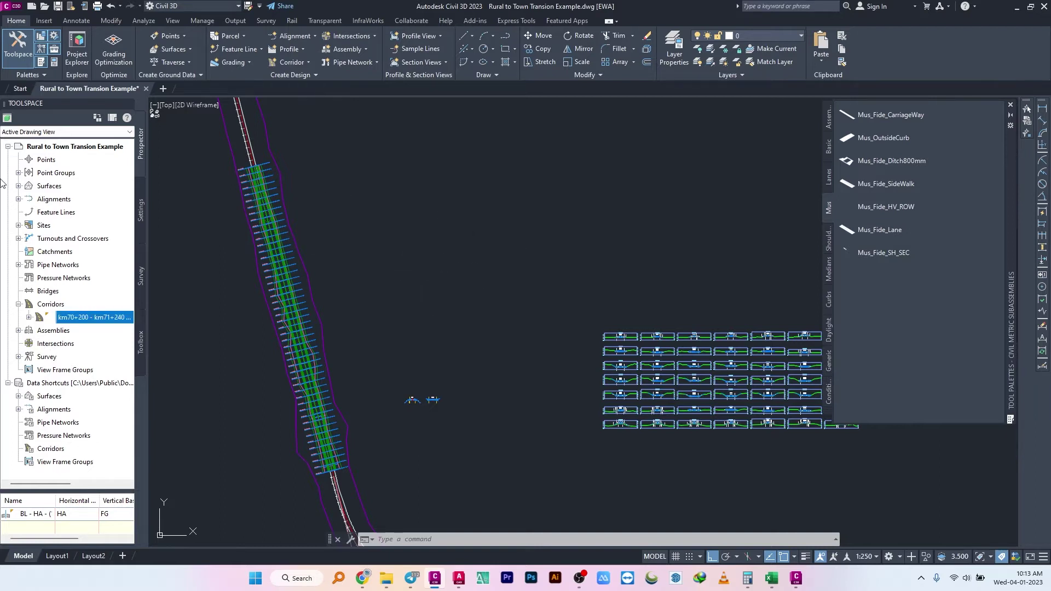
left_click(19, 199)
left_click(89, 292)
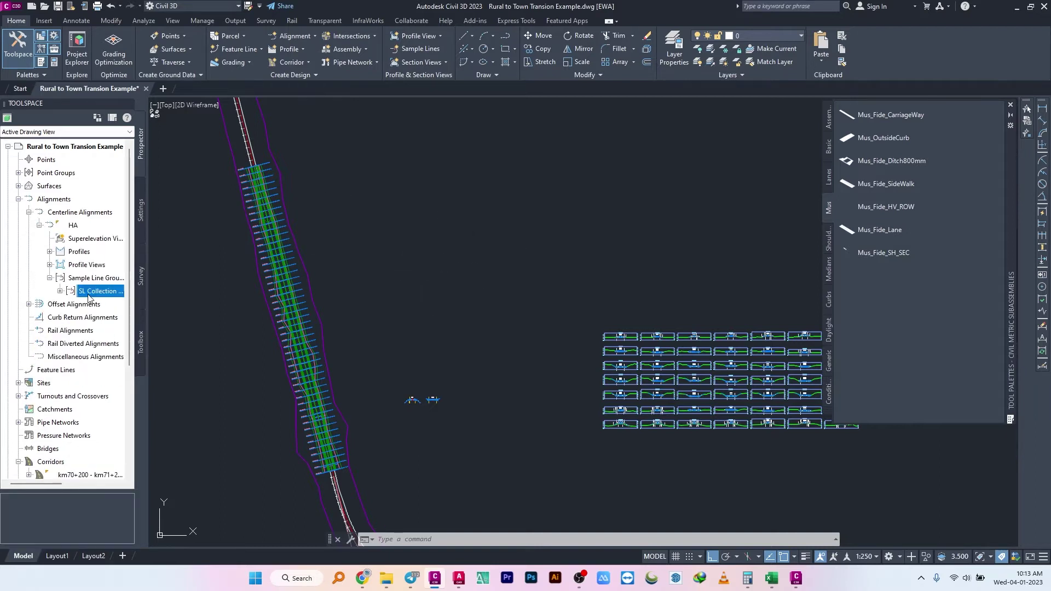
right_click(88, 293)
left_click(117, 316)
left_click(539, 311)
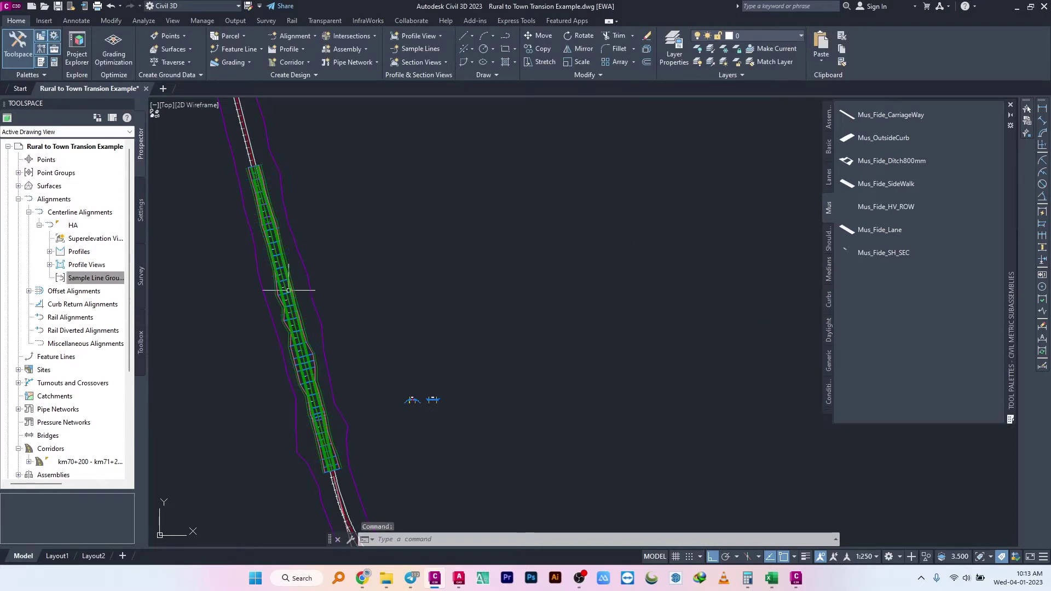
- Delete the km70+200 - km71+240 corridor from the drawing
left_click(18, 199)
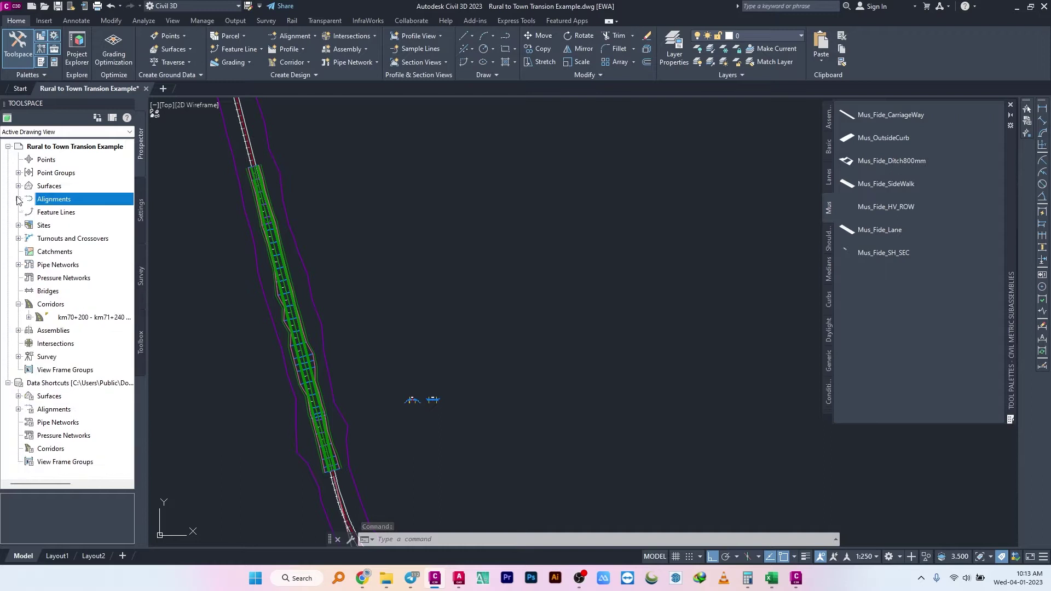
double_click(74, 321)
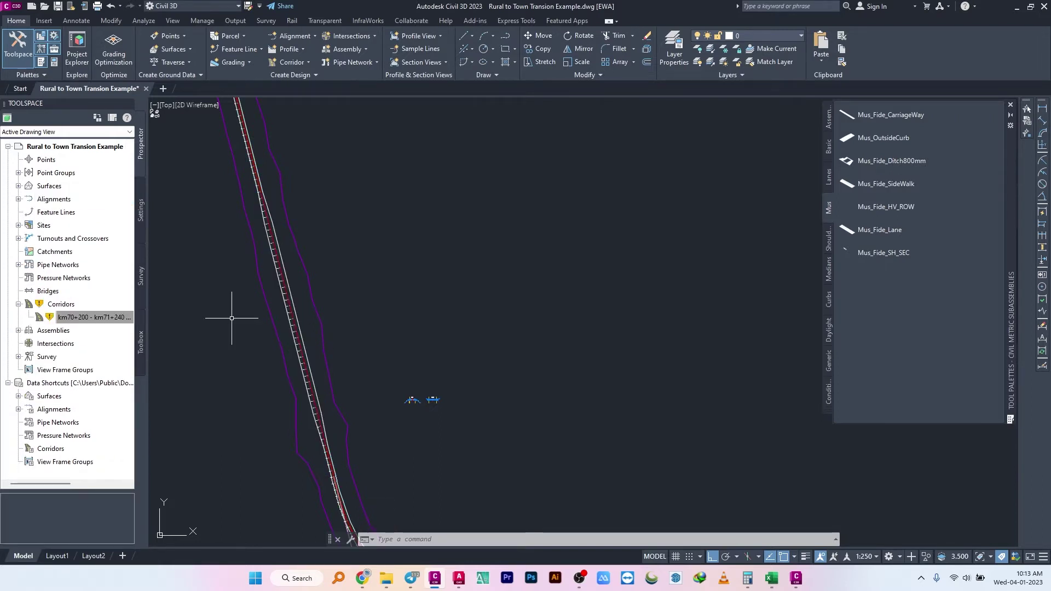
right_click(77, 317)
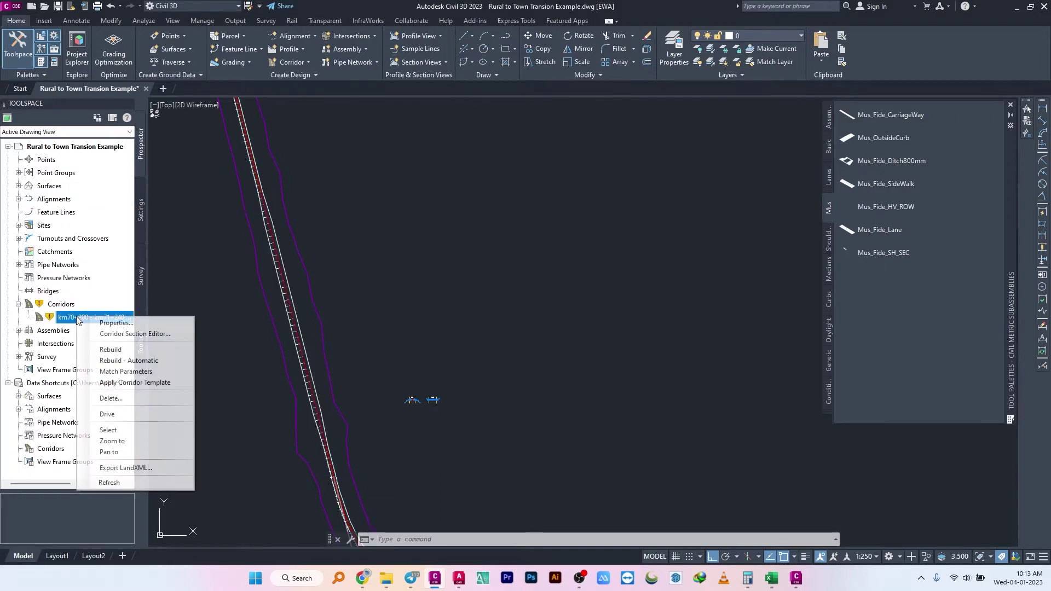
left_click(111, 398)
left_click(555, 310)
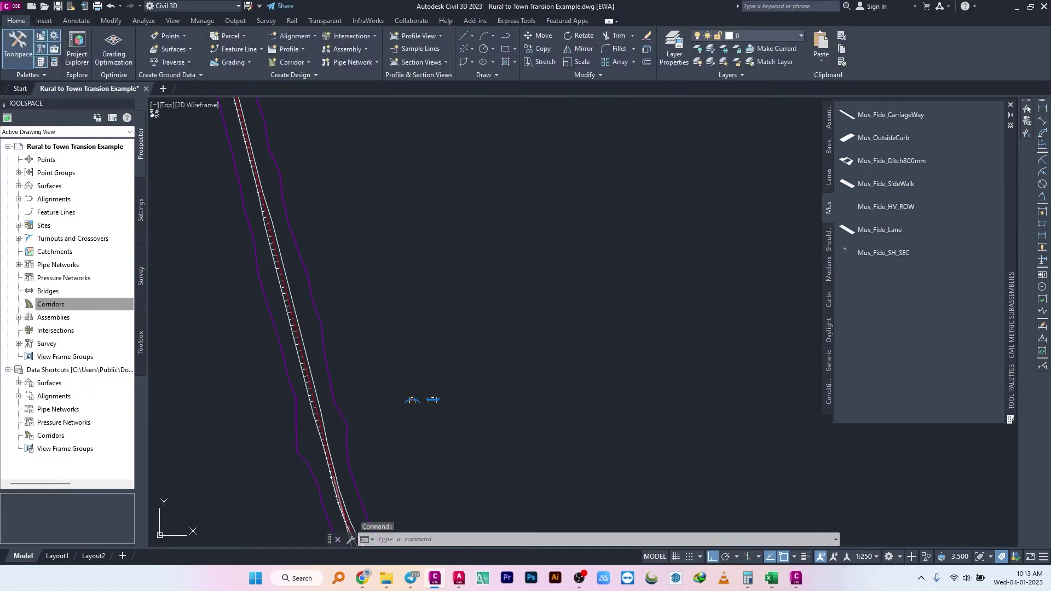
- Add an aligned dimension measuring 5.9925 from the red centreline to the white edge line near 27+510
scroll(364, 397, "down", 3)
scroll(388, 386, "up", 4)
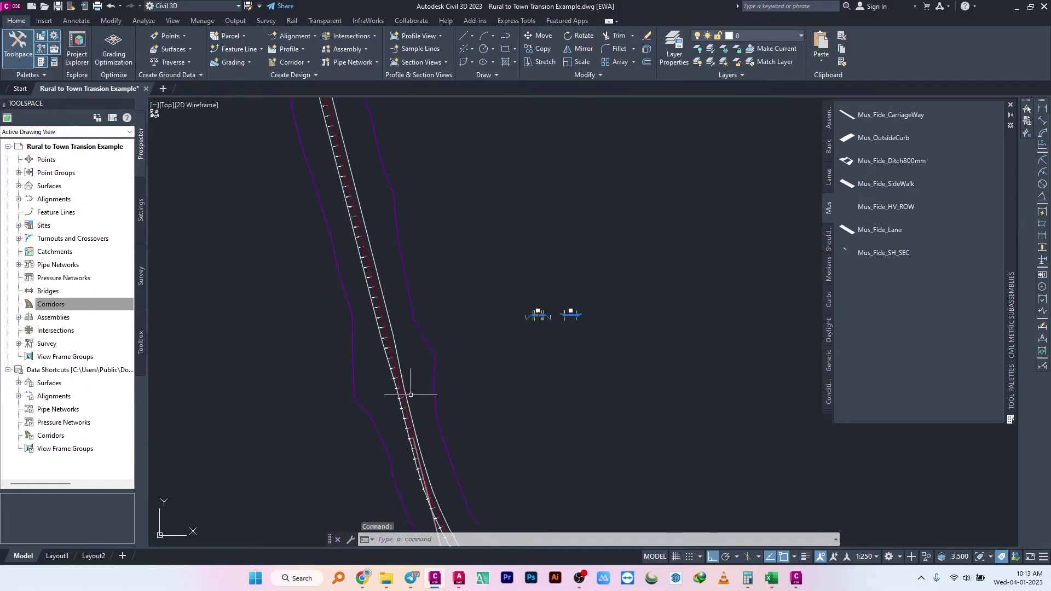
scroll(398, 349, "up", 3)
scroll(389, 317, "up", 2)
scroll(376, 306, "up", 1)
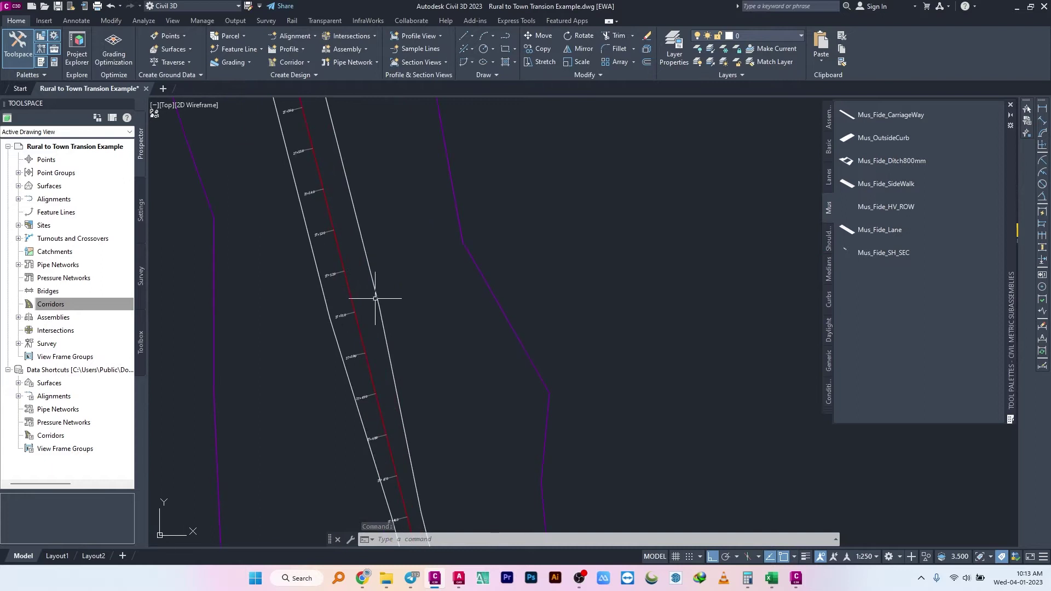
scroll(380, 317, "up", 1)
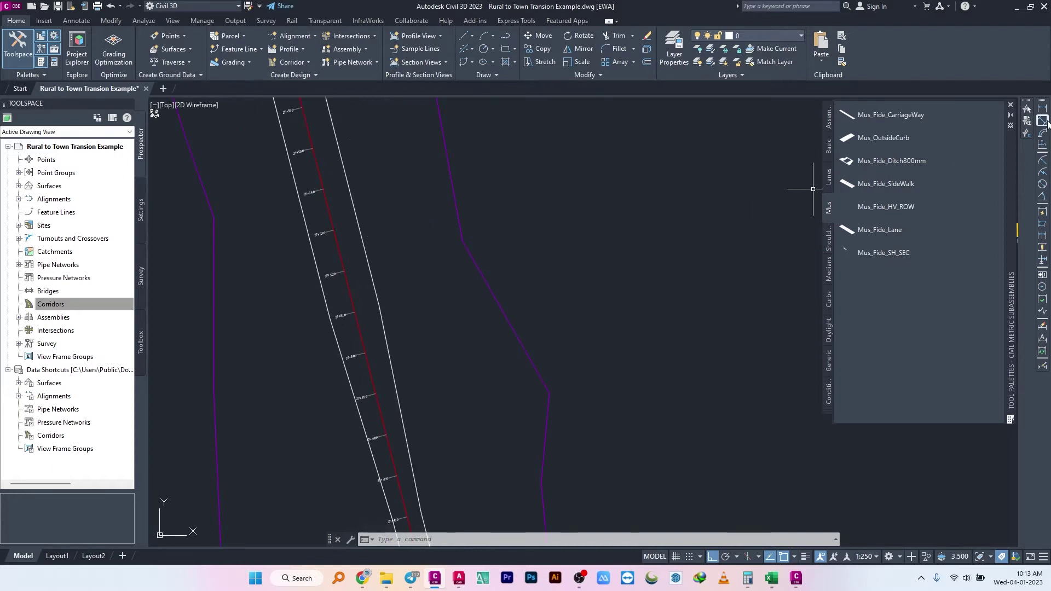
left_click(1042, 121)
scroll(353, 313, "up", 2)
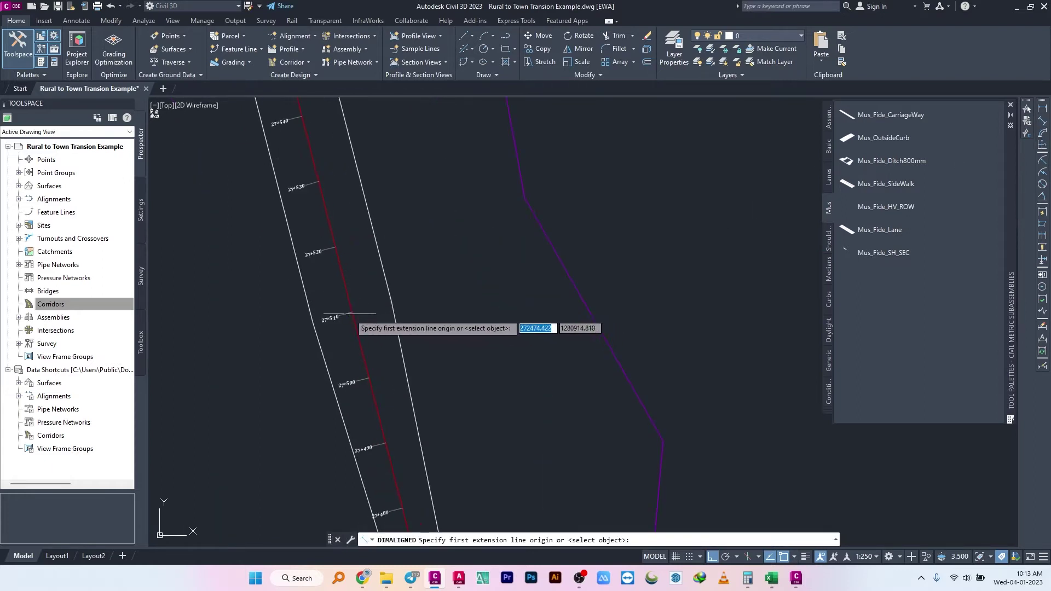
left_click(349, 314)
scroll(388, 306, "up", 2)
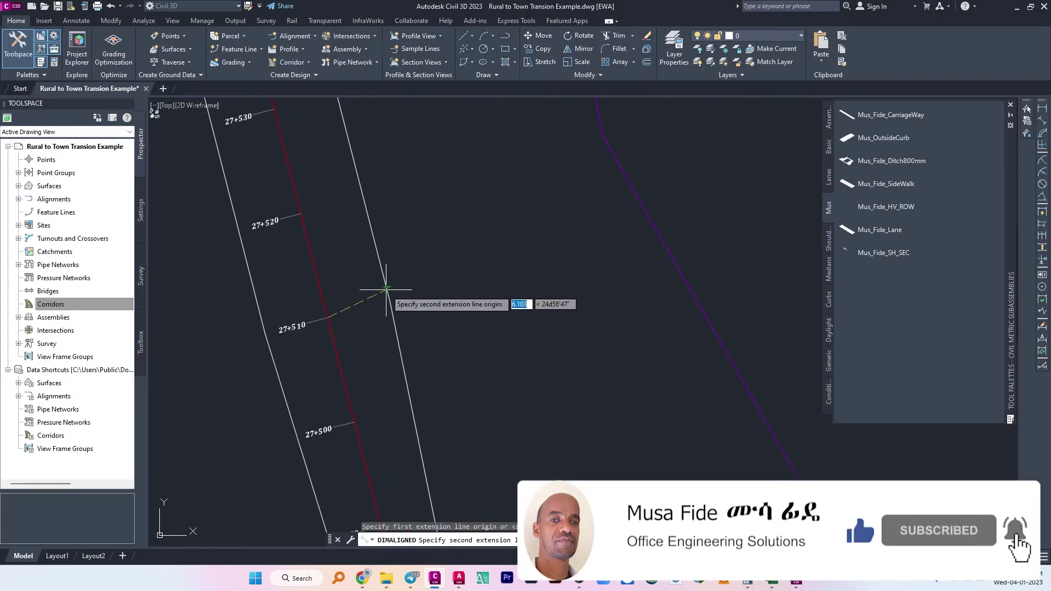
key("F8")
left_click(390, 304)
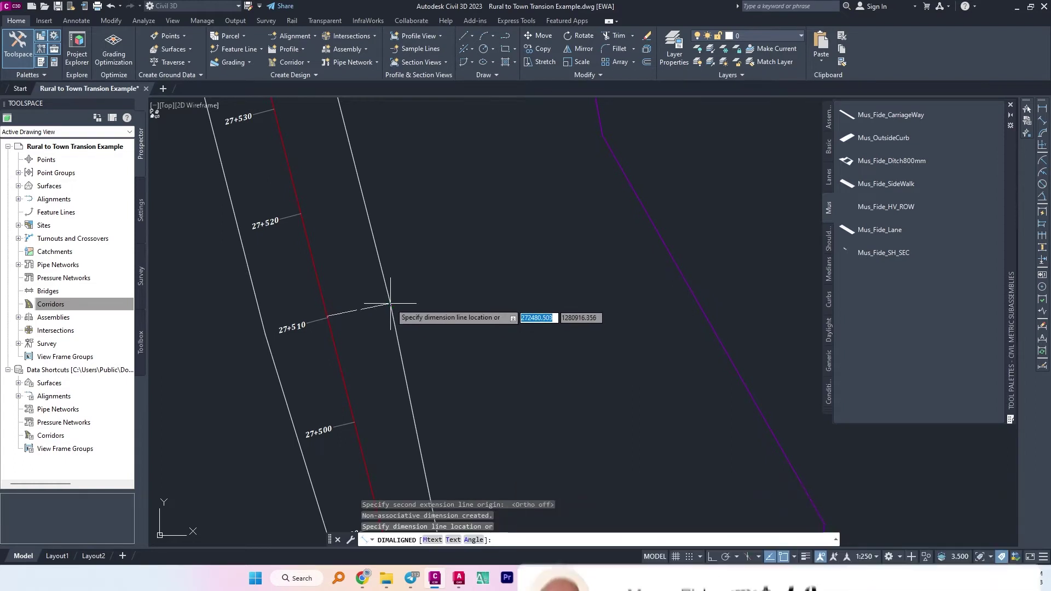
left_click(389, 304)
- Cancel the accidental grip stretch and erase the 5.99 width dimension
scroll(364, 313, "up", 3)
scroll(340, 311, "up", 2)
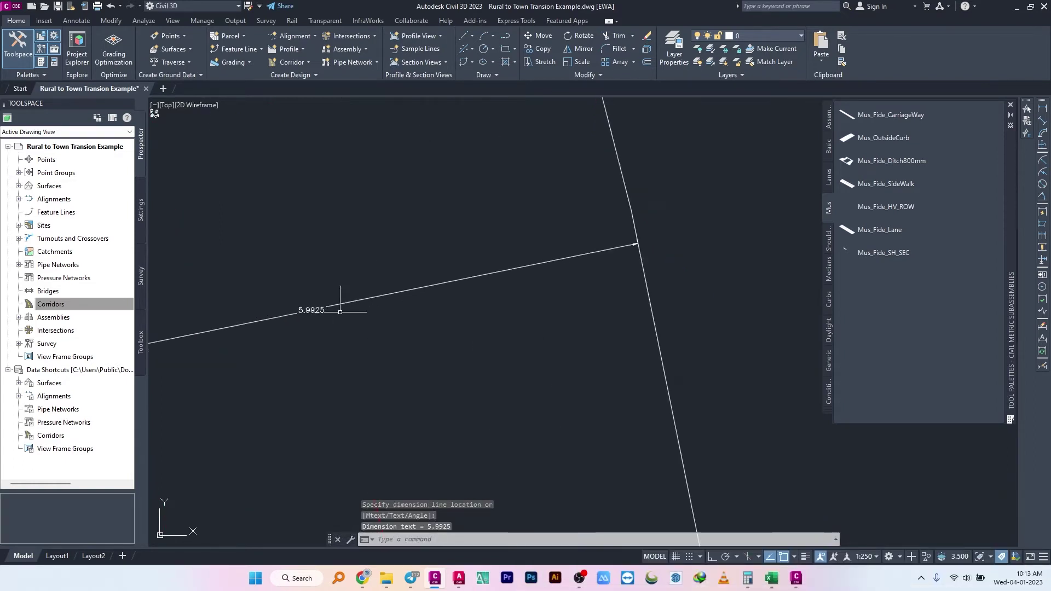
scroll(480, 298, "down", 1)
left_click(577, 266)
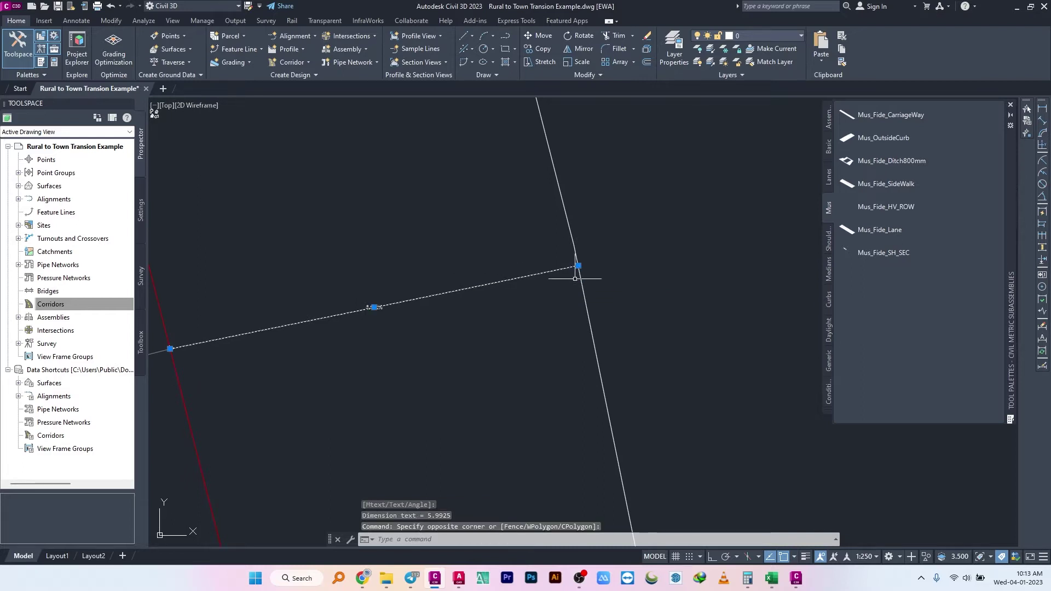
left_click(578, 266)
key("Escape")
scroll(372, 309, "up", 3)
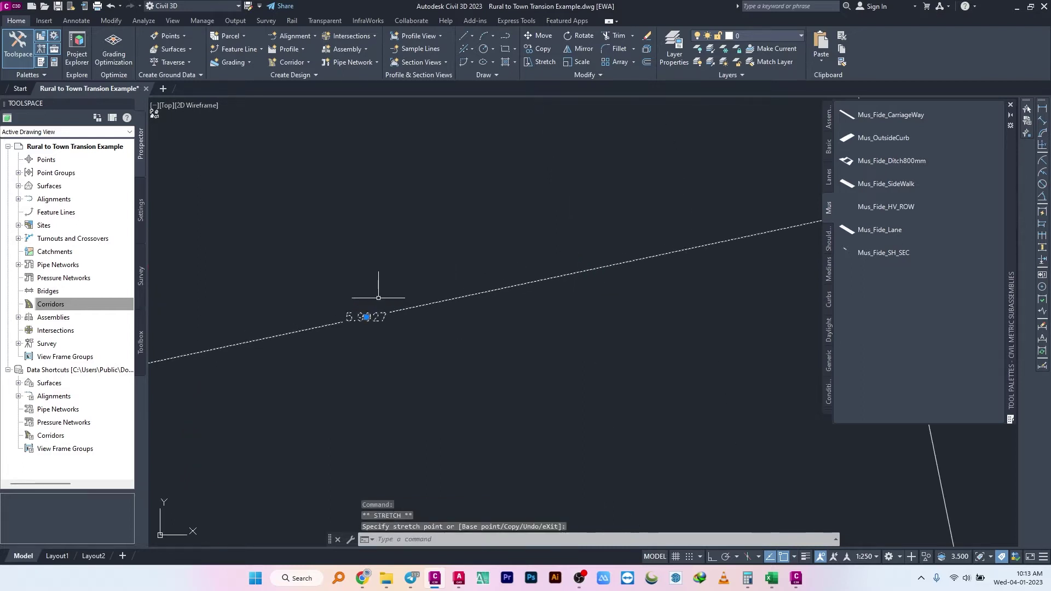
scroll(429, 333, "down", 3)
scroll(481, 277, "down", 2)
left_click(483, 251)
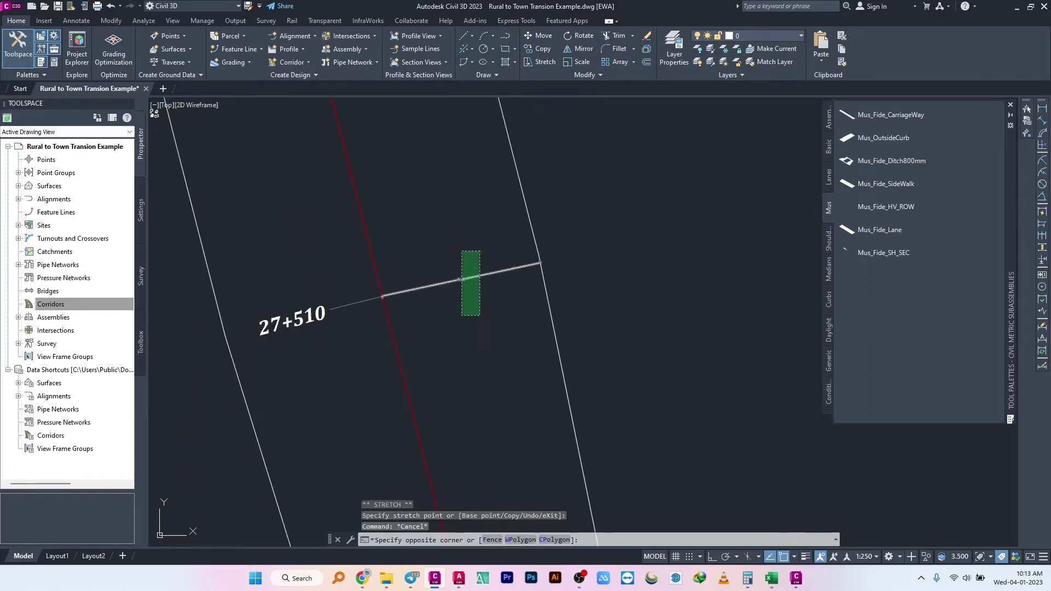
left_click(462, 315)
key("Delete")
scroll(460, 308, "down", 3)
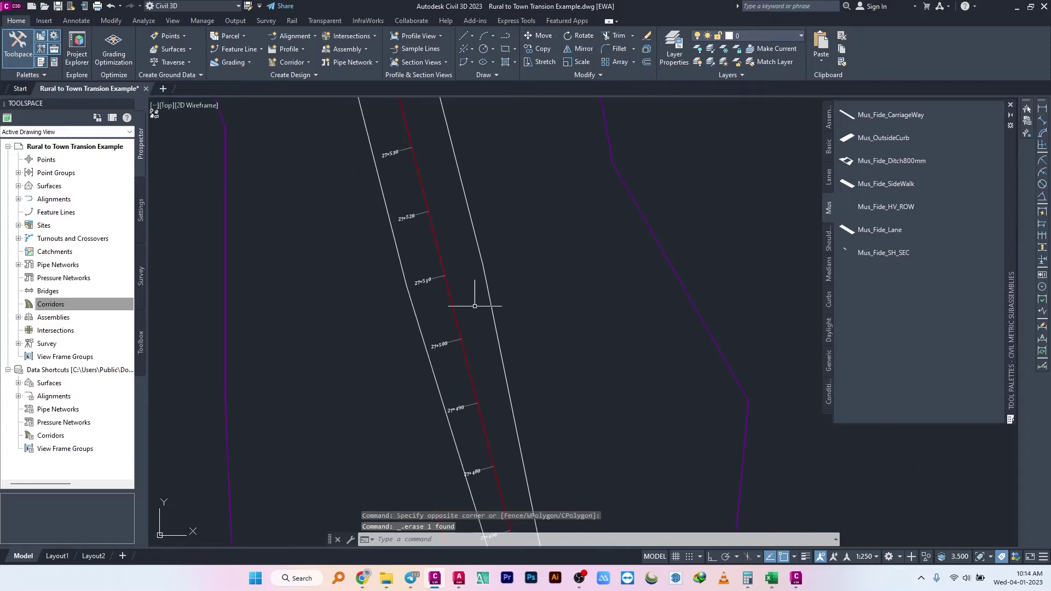
- Measure the 5.2745 centreline-to-right-edge width at 27+500, then delete that dimension
left_click(1034, 129)
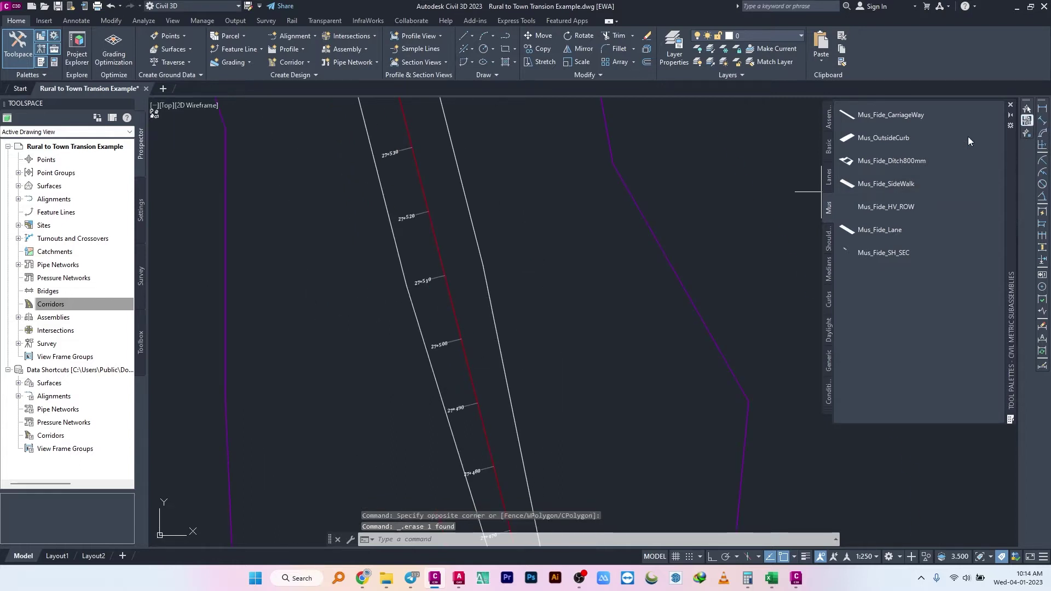
left_click(469, 369)
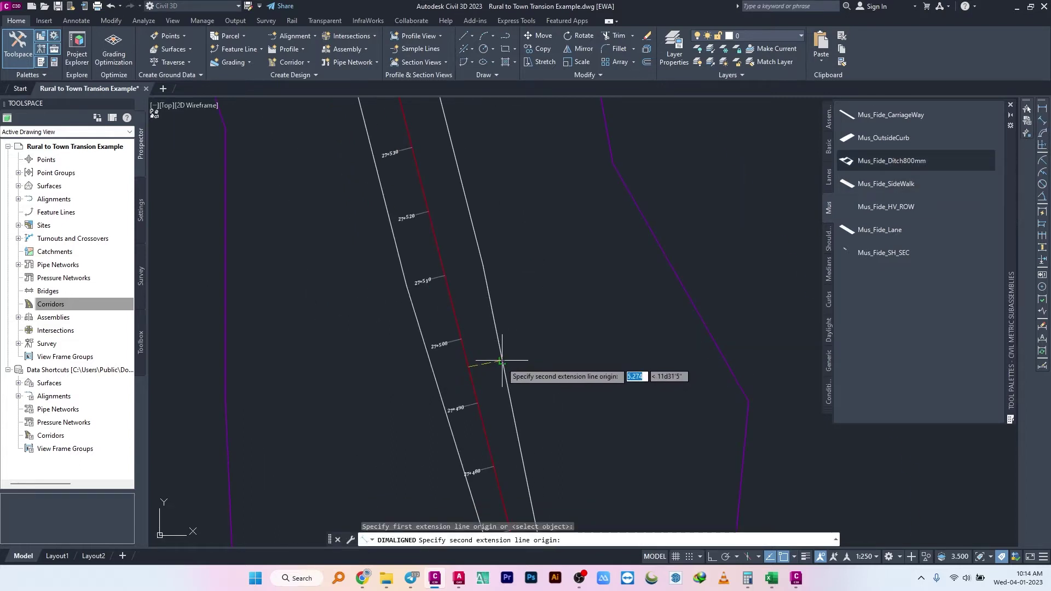
left_click(502, 362)
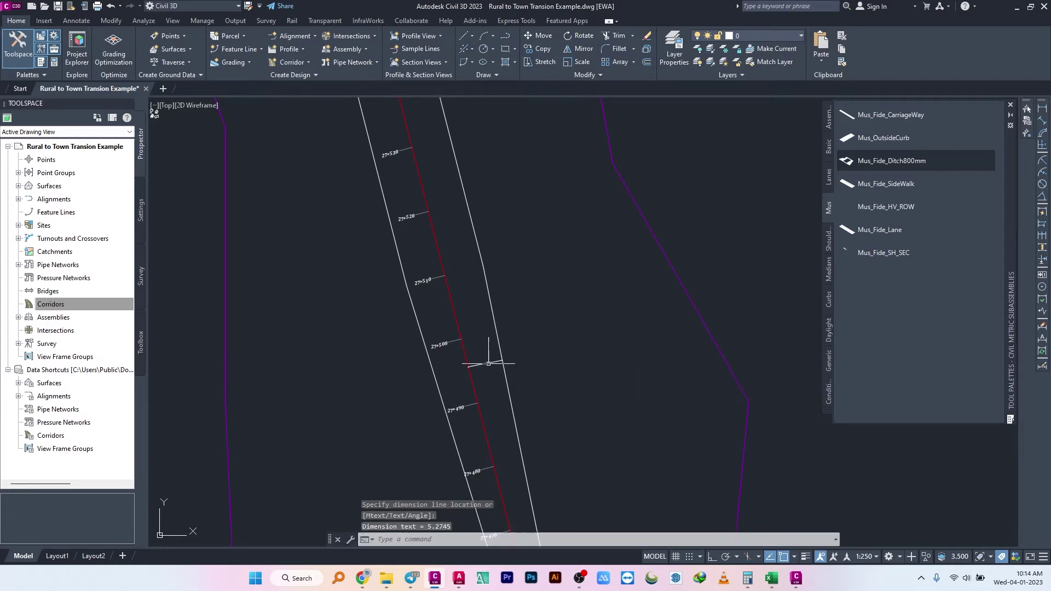
scroll(470, 365, "up", 10)
scroll(470, 365, "up", 3)
scroll(469, 351, "down", 7)
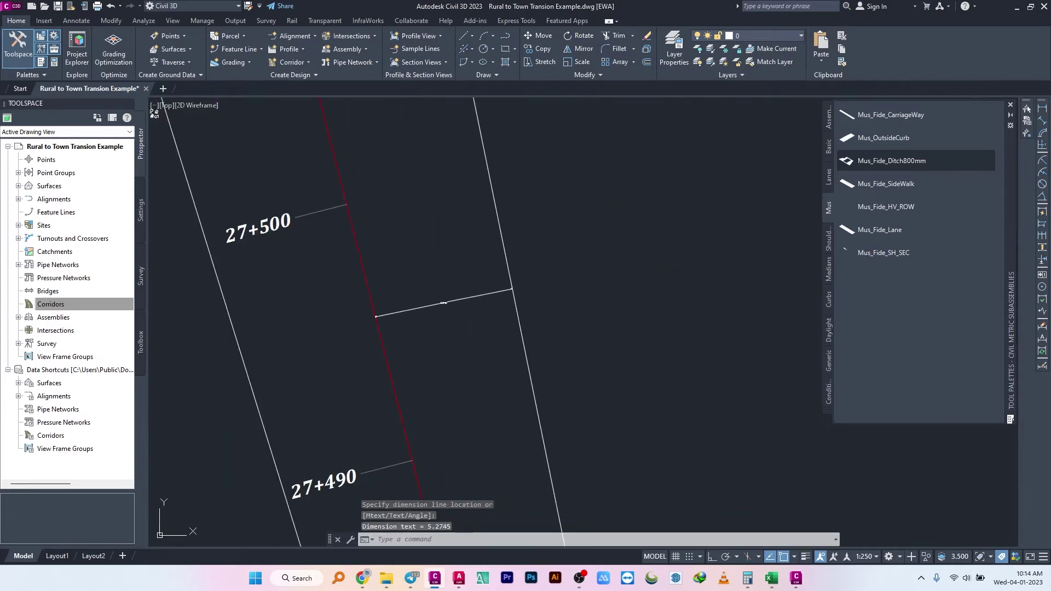
left_click(470, 328)
key("Delete")
scroll(444, 268, "down", 5)
scroll(446, 291, "down", 3)
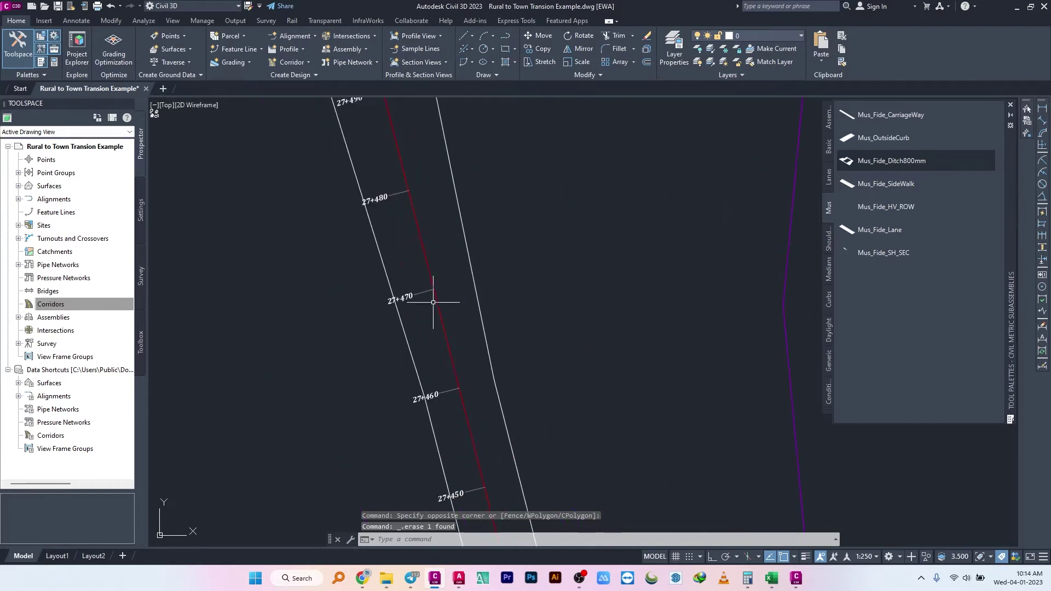
scroll(433, 302, "up", 2)
scroll(479, 296, "down", 5)
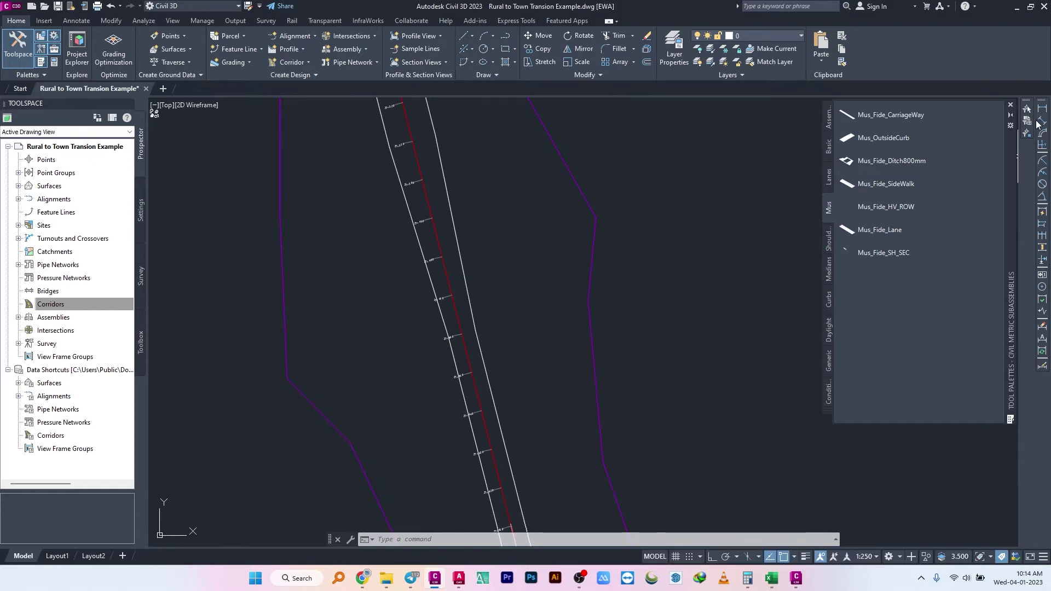
- Measure the 3.5000 width at 27+460, delete it, and select the red centreline
left_click(1040, 121)
scroll(477, 325, "up", 4)
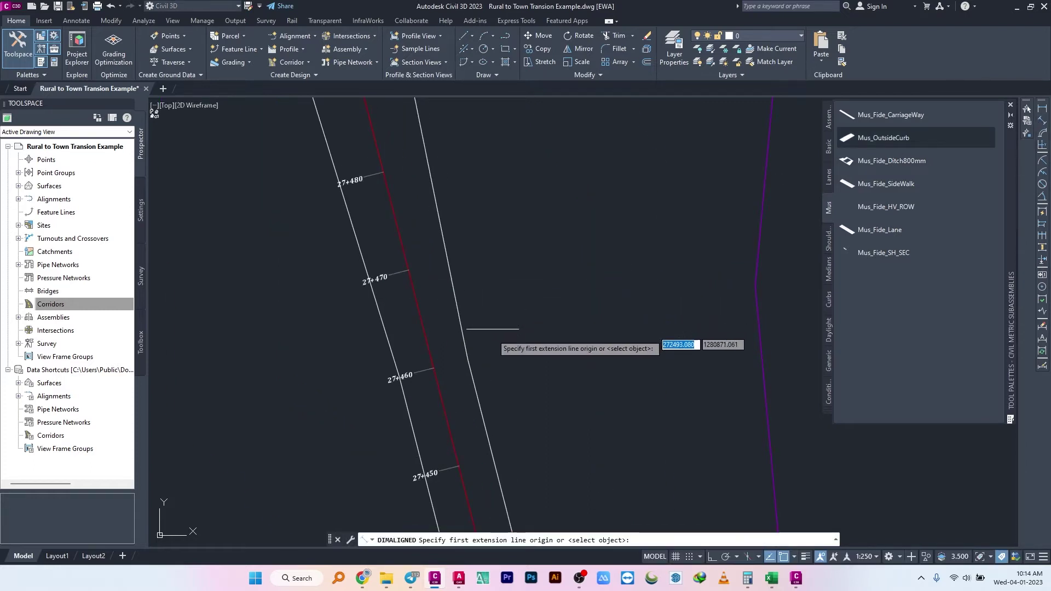
left_click(467, 360)
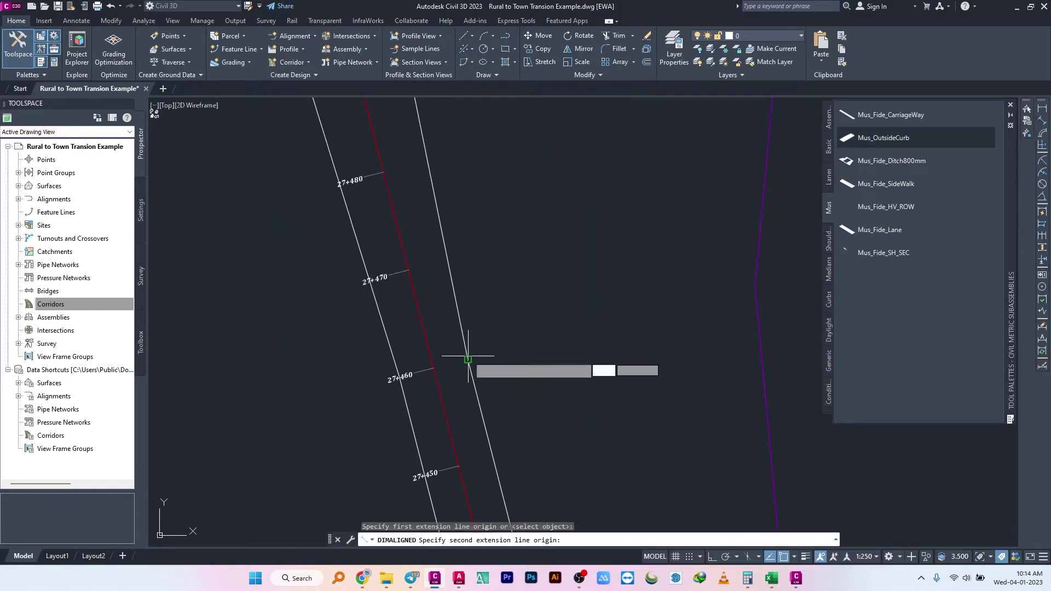
left_click(433, 368)
scroll(453, 356, "up", 2)
scroll(495, 367, "up", 2)
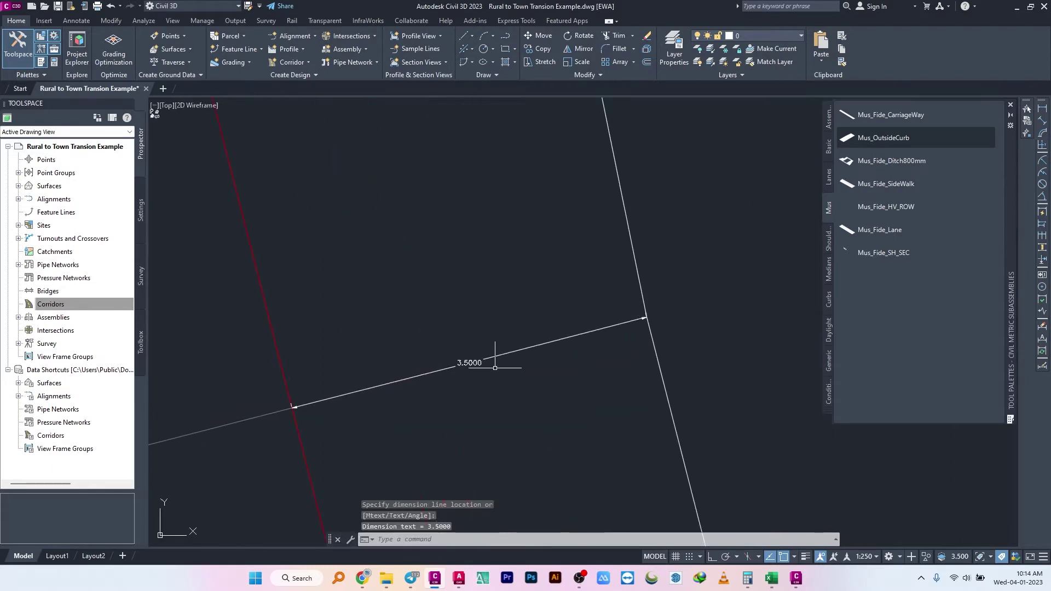
left_click(495, 367)
left_click_drag(520, 326, 500, 364)
key("Delete")
scroll(475, 392, "down", 3)
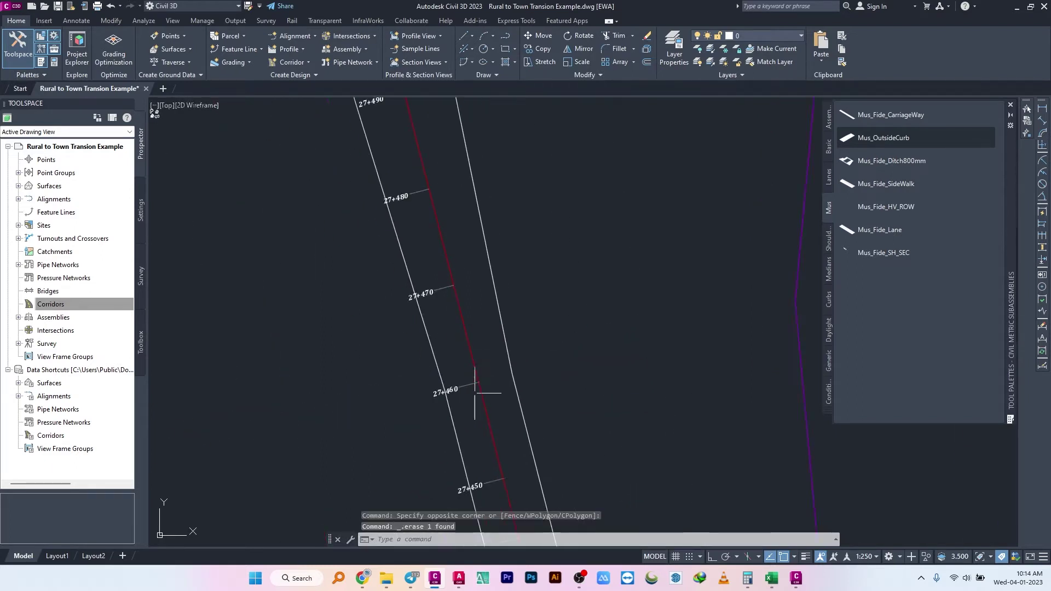
scroll(474, 393, "down", 2)
scroll(476, 383, "down", 2)
scroll(486, 375, "down", 1)
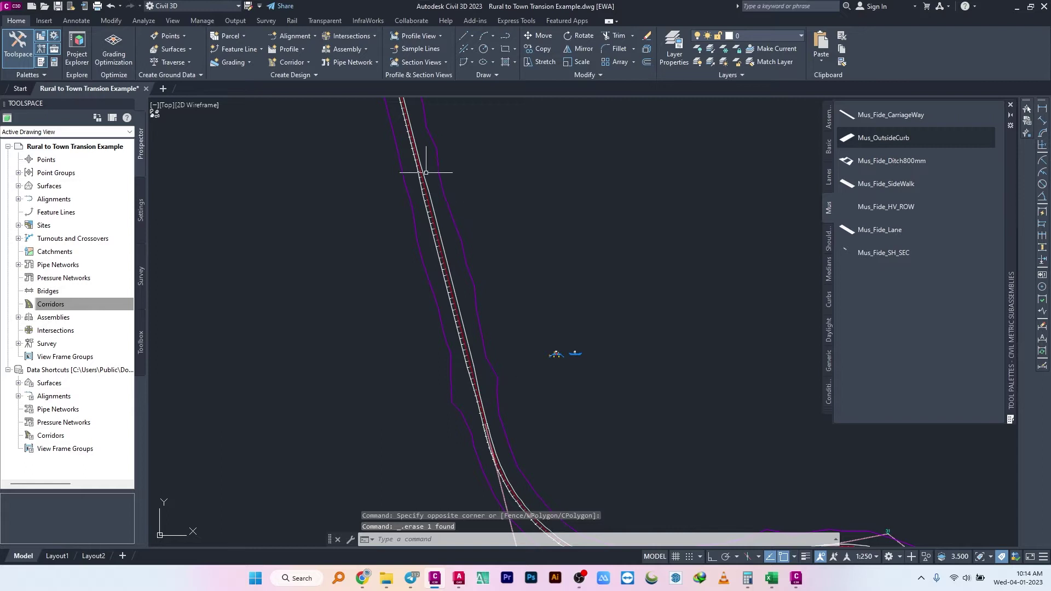
scroll(426, 172, "up", 2)
scroll(434, 192, "up", 1)
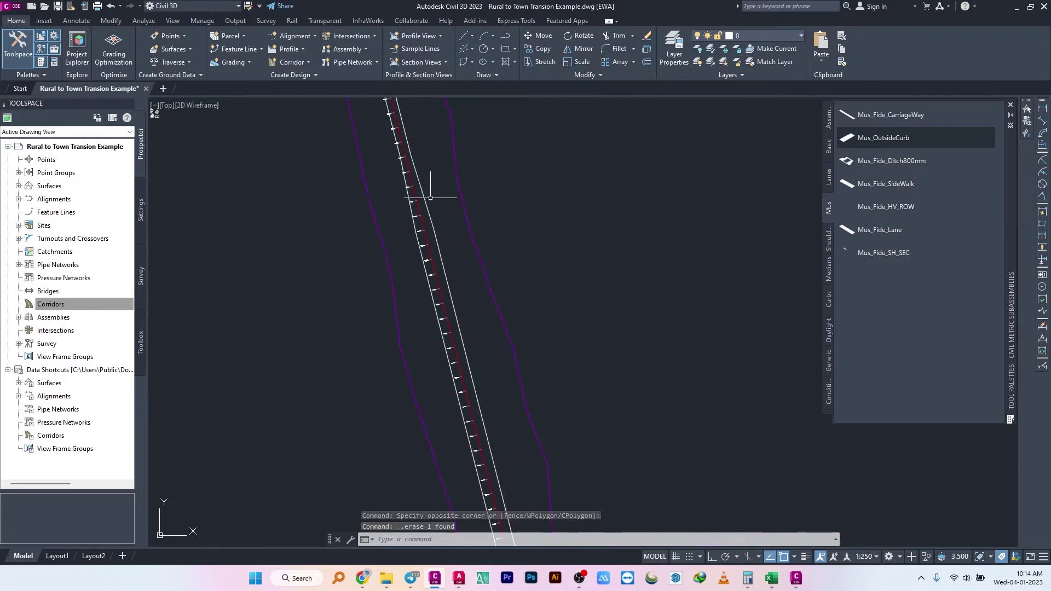
left_click(427, 258)
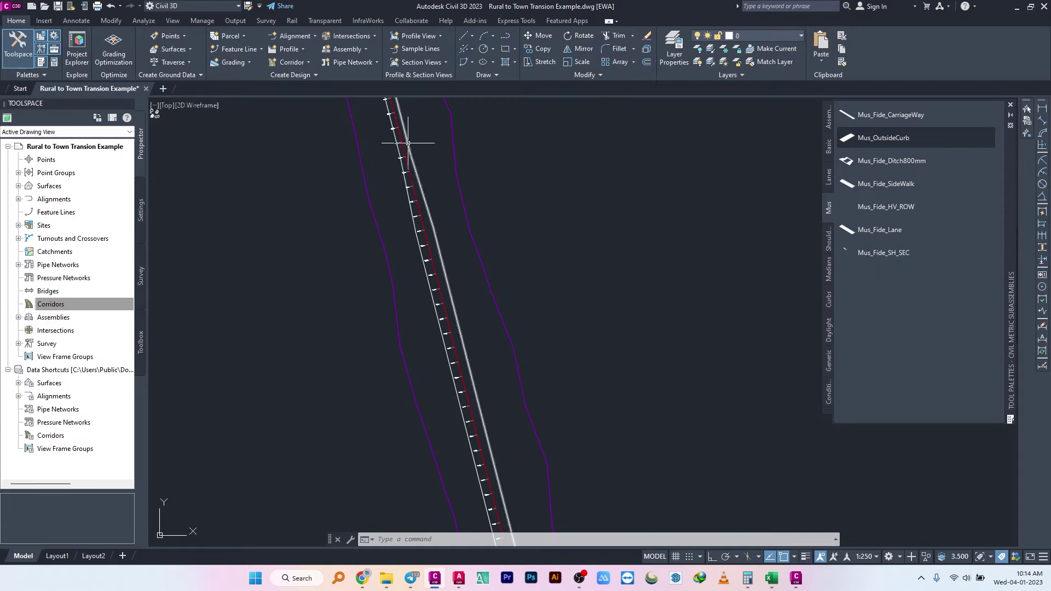
left_click(771, 578)
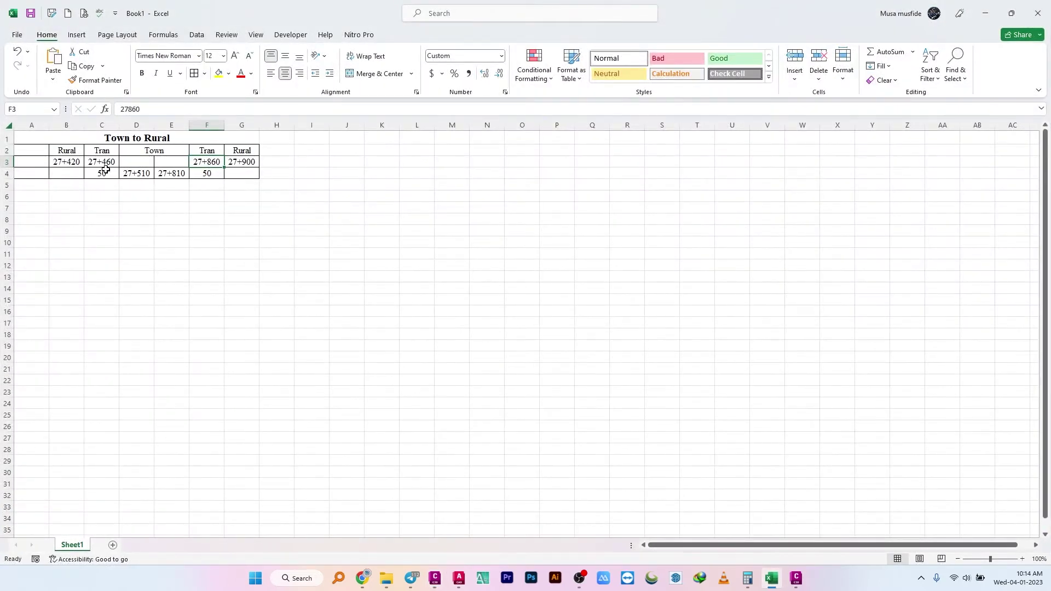
- Change the transition lengths in cells C4 and F4 from 50 to 35
left_click(94, 173)
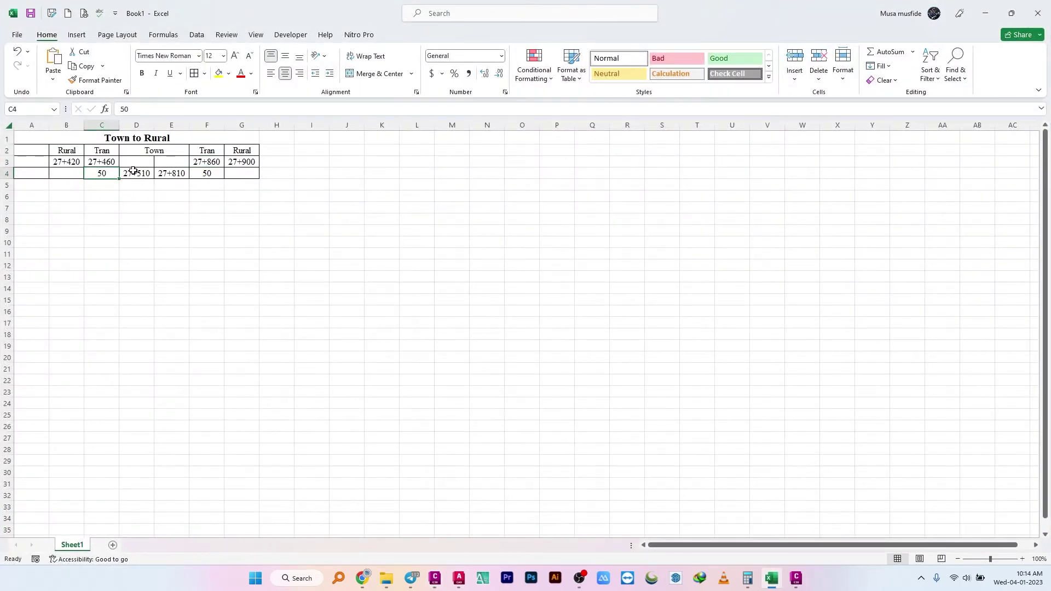
left_click(215, 173)
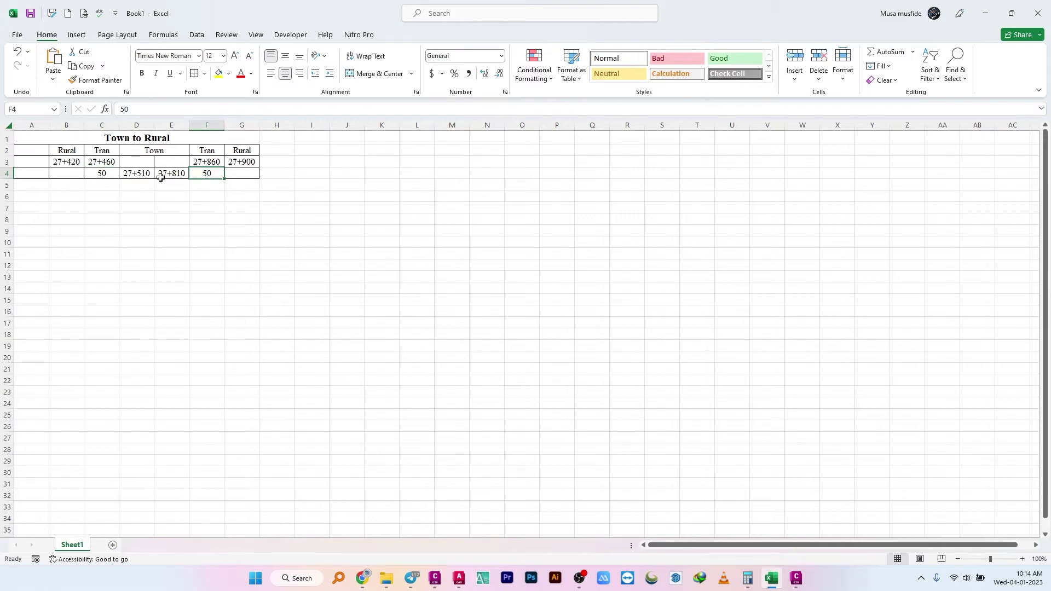
type("3")
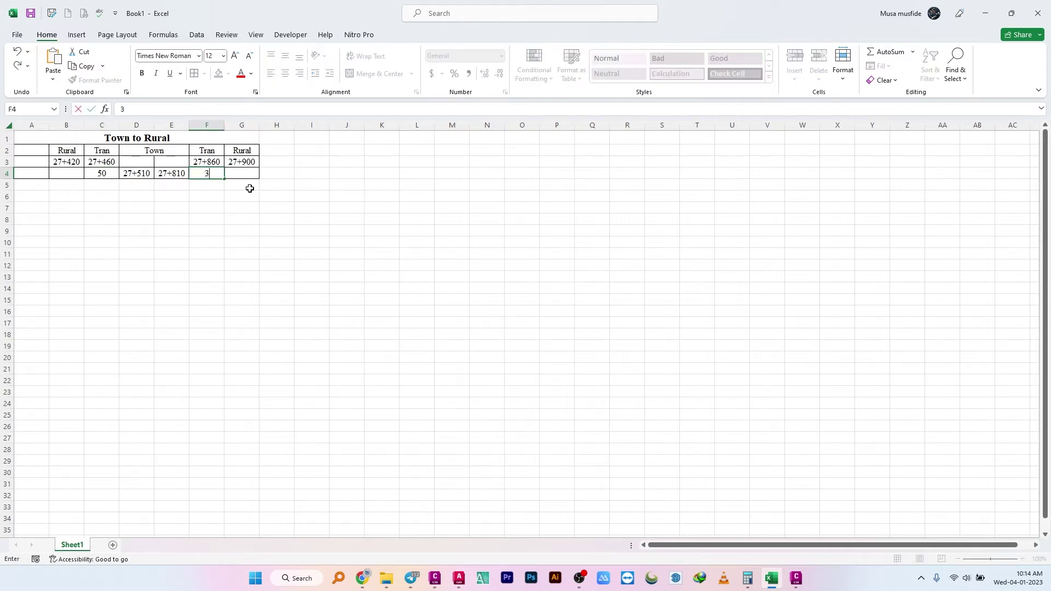
left_click(101, 172)
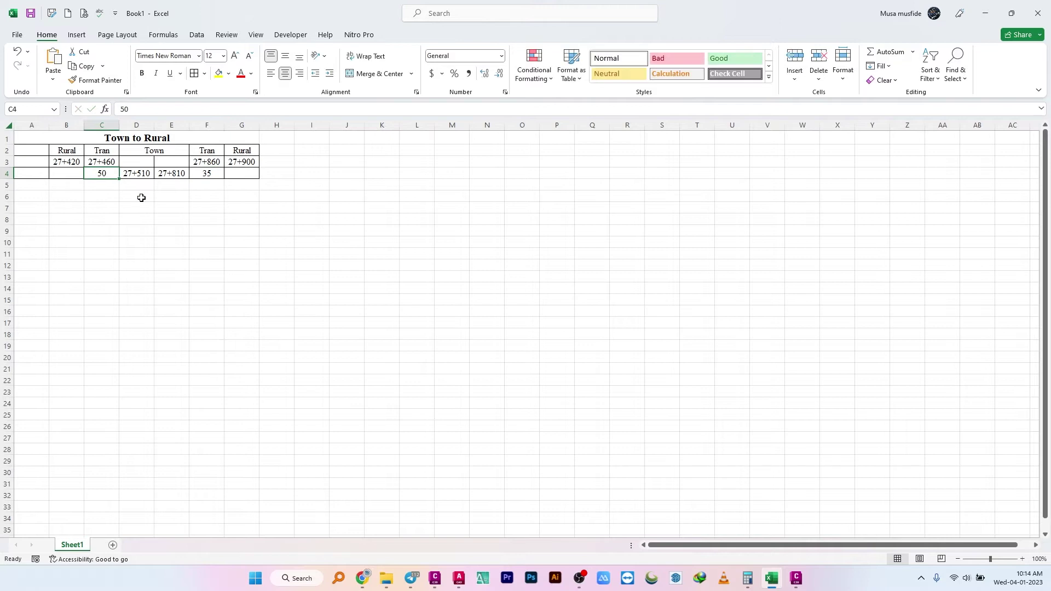
type("3")
left_click(168, 205)
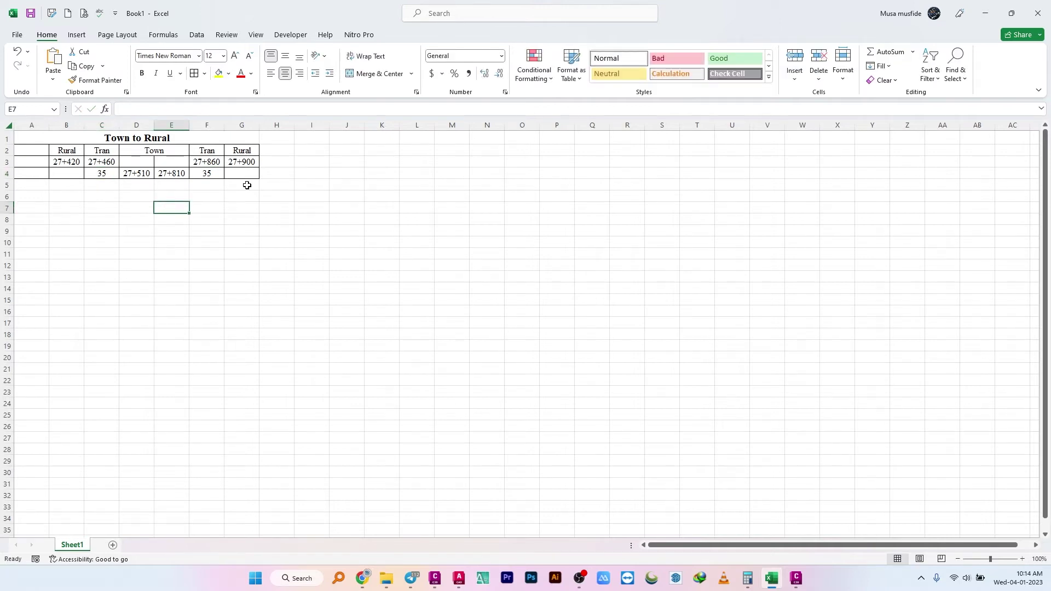
- Review row 4 to confirm both lengths read 35 beside the Town stations
left_click_drag(71, 161, 208, 172)
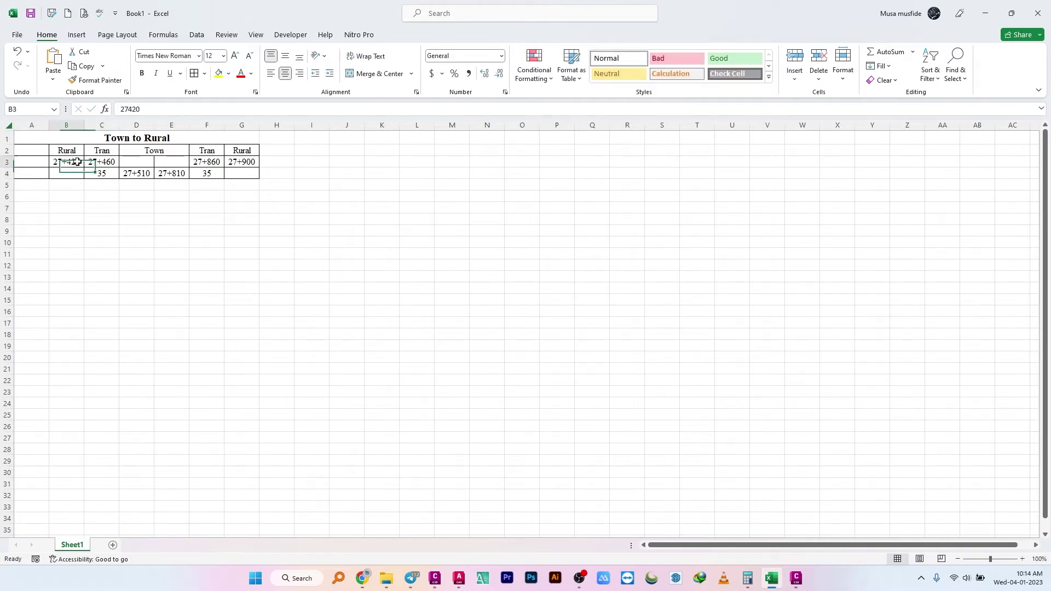
left_click(265, 174)
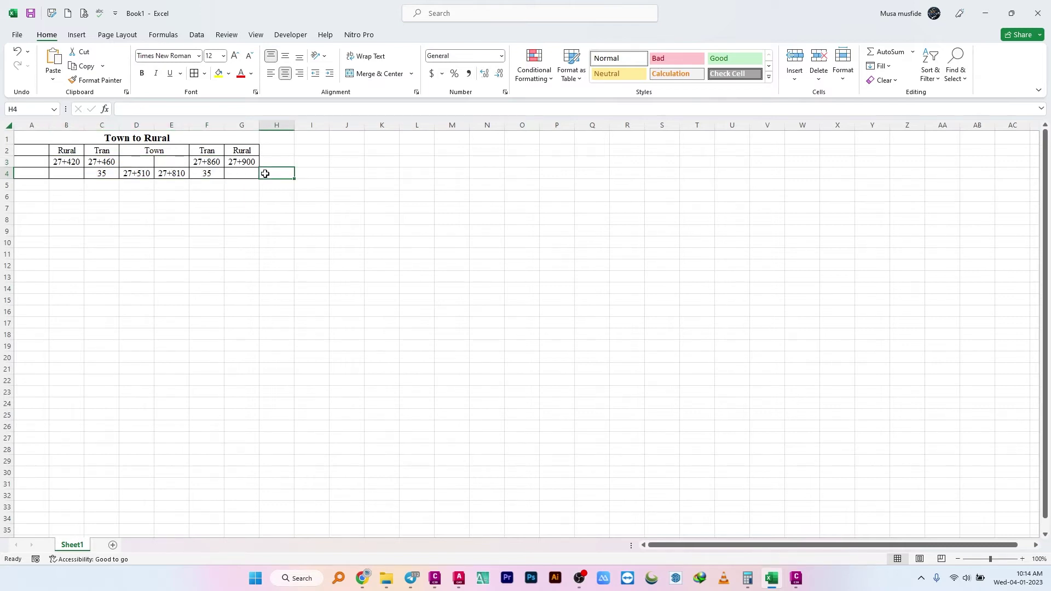
left_click_drag(101, 173, 209, 171)
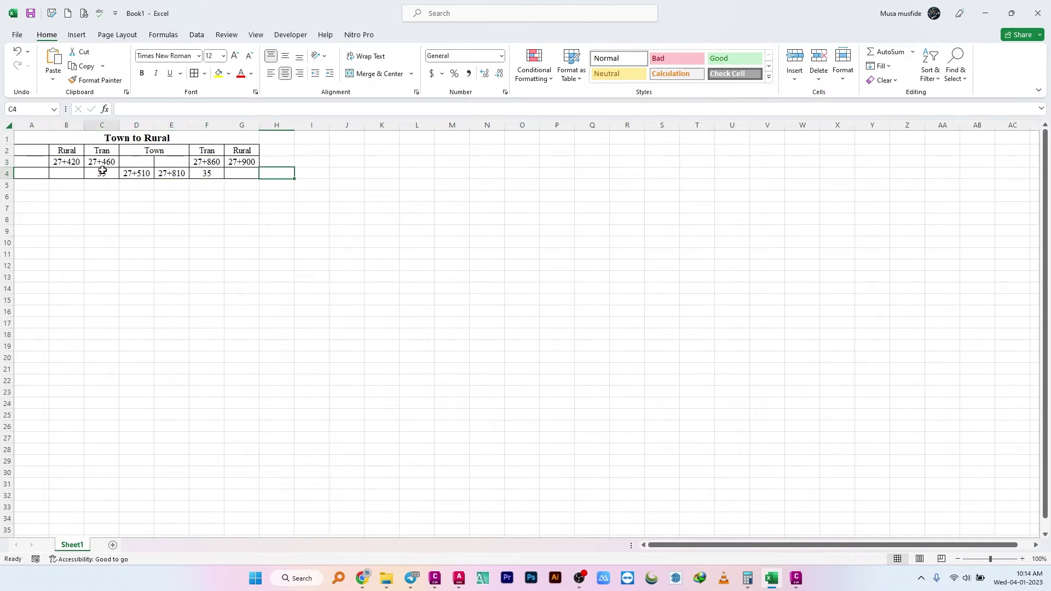
left_click(209, 171)
left_click(101, 173)
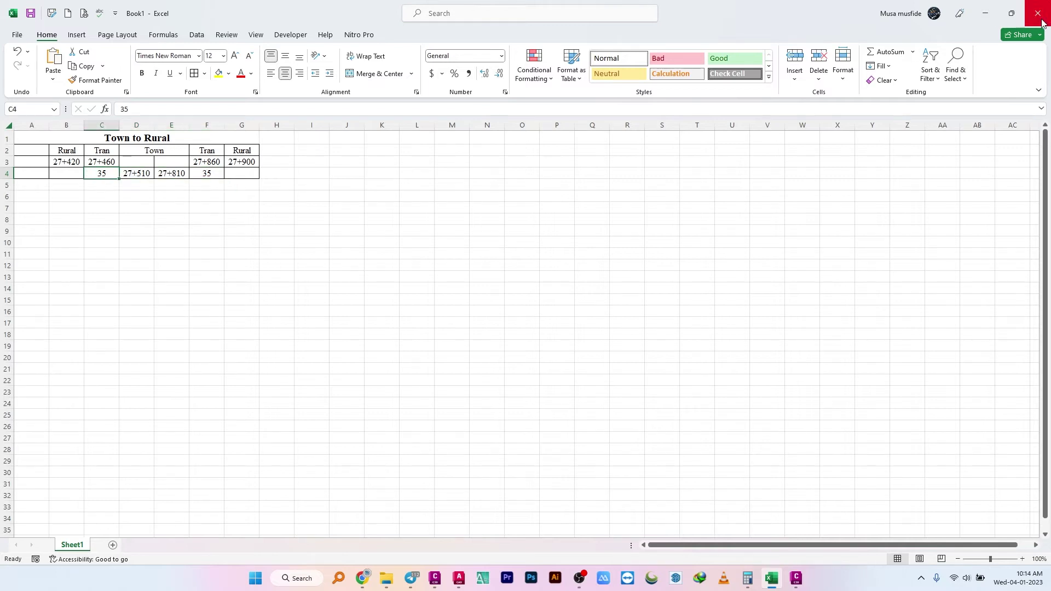
- Erase both offset edge alignments, then select the remaining red HA centreline
left_click(985, 13)
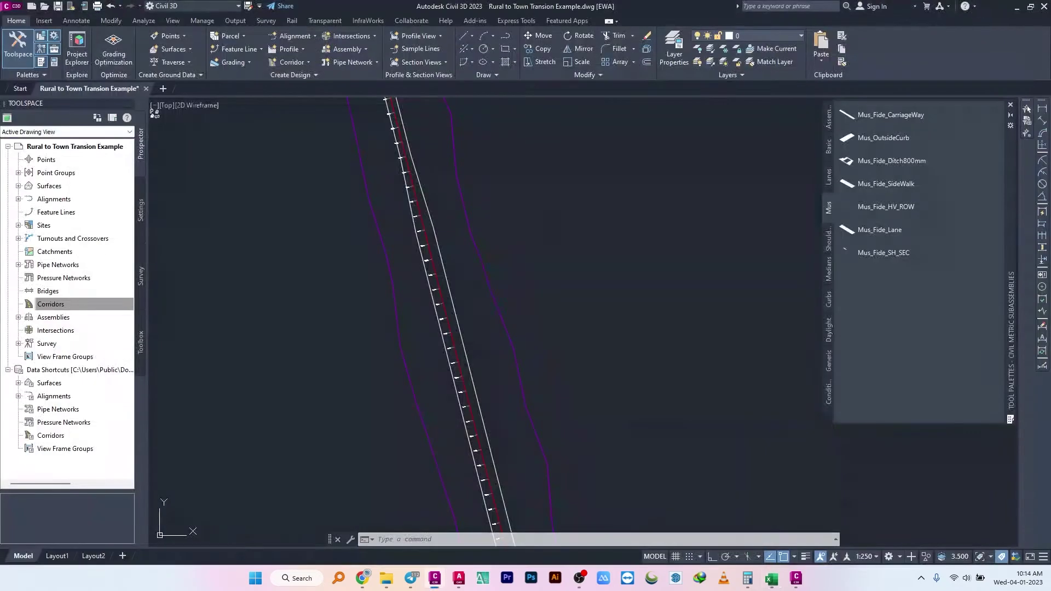
left_click(445, 270)
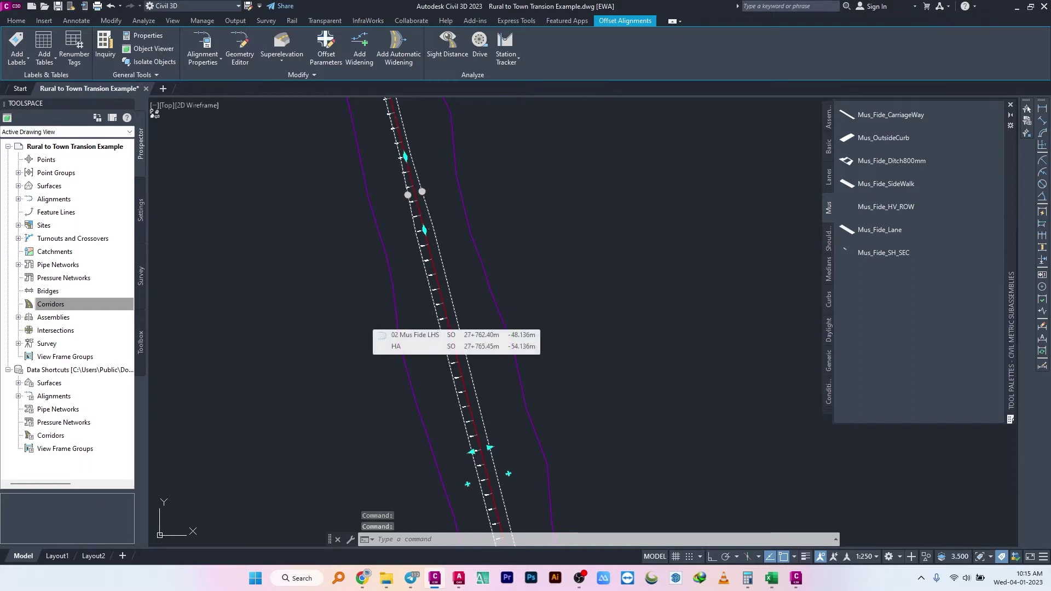
key("Delete")
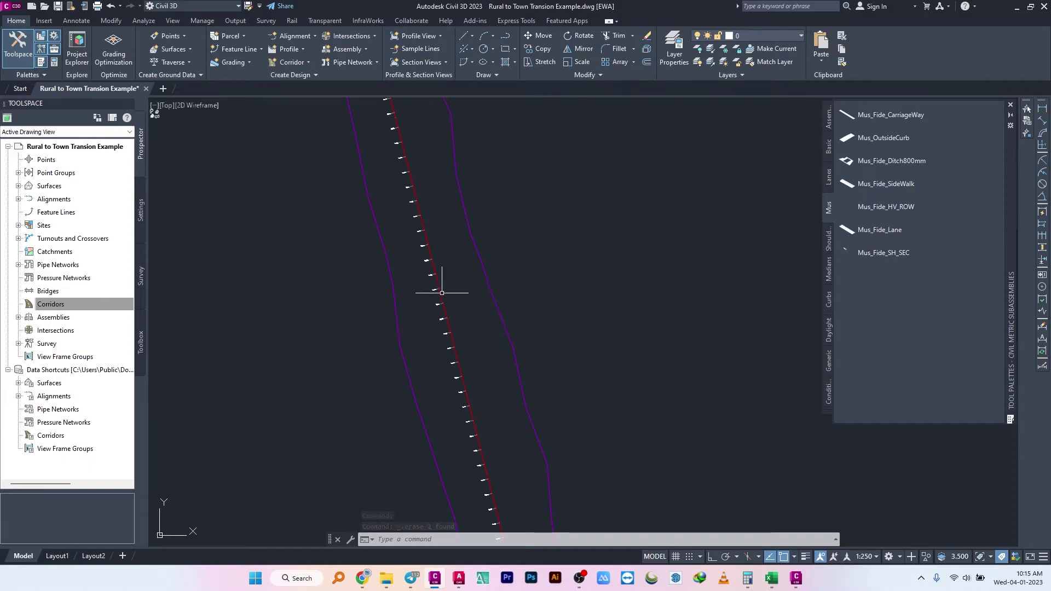
left_click(447, 293)
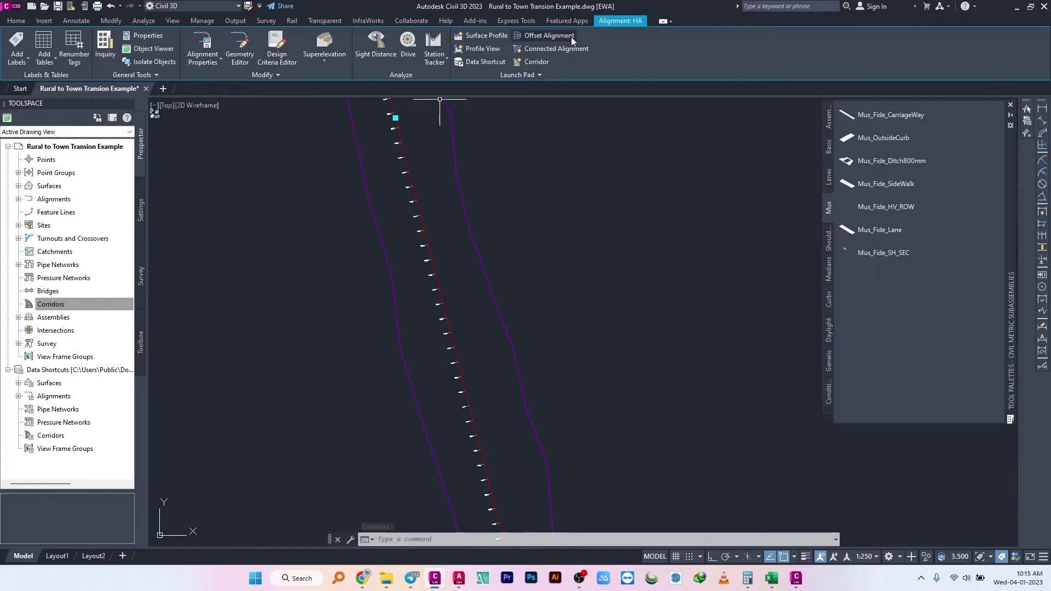
- Create HA offset alignments using ERA 2013 Widening and the eMax 8% (Rural) radius table
left_click(555, 36)
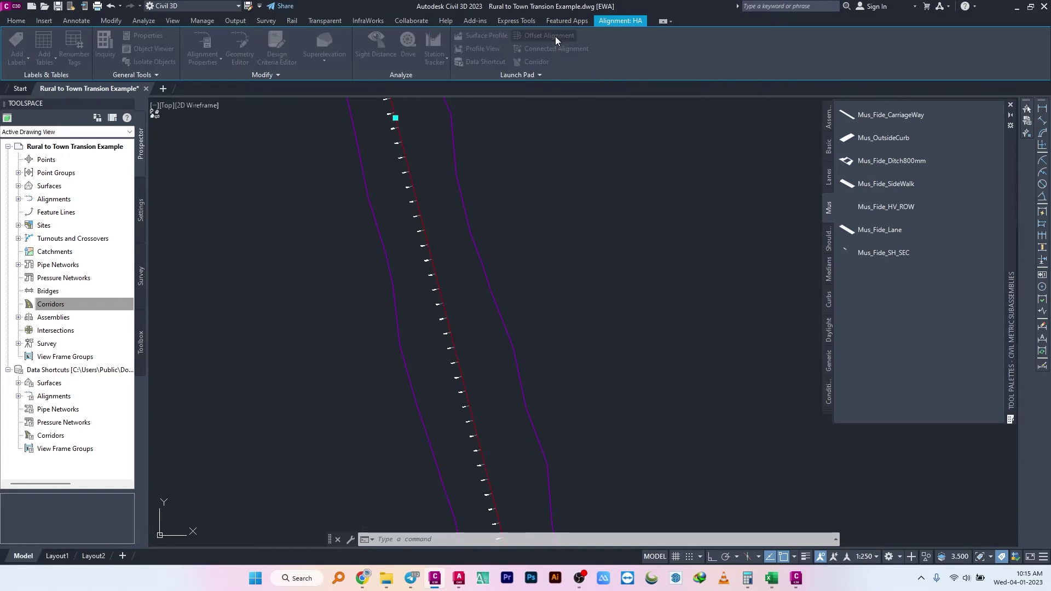
left_click_drag(524, 87, 420, 79)
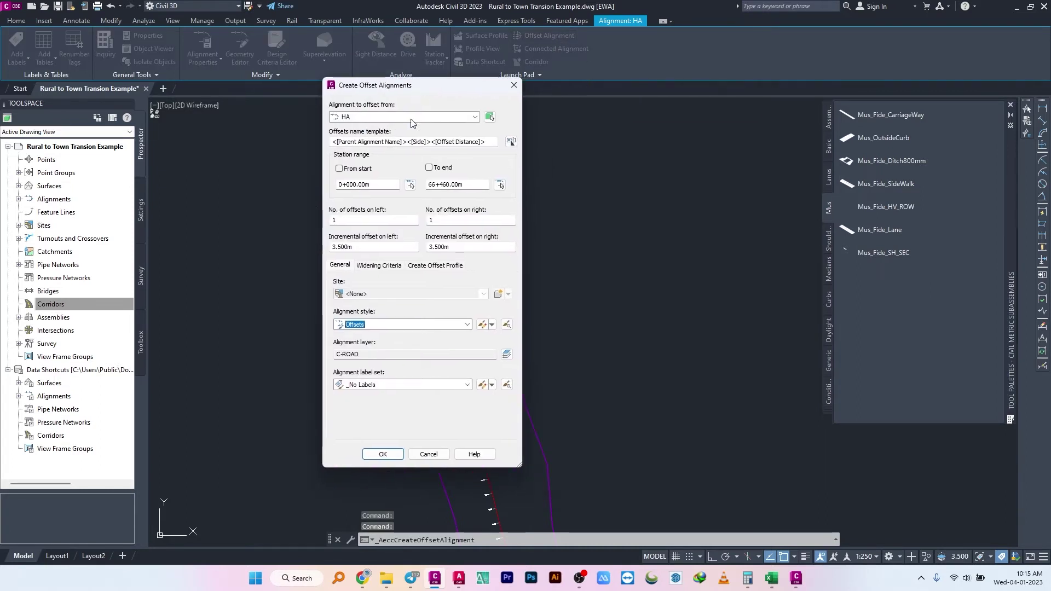
left_click(371, 266)
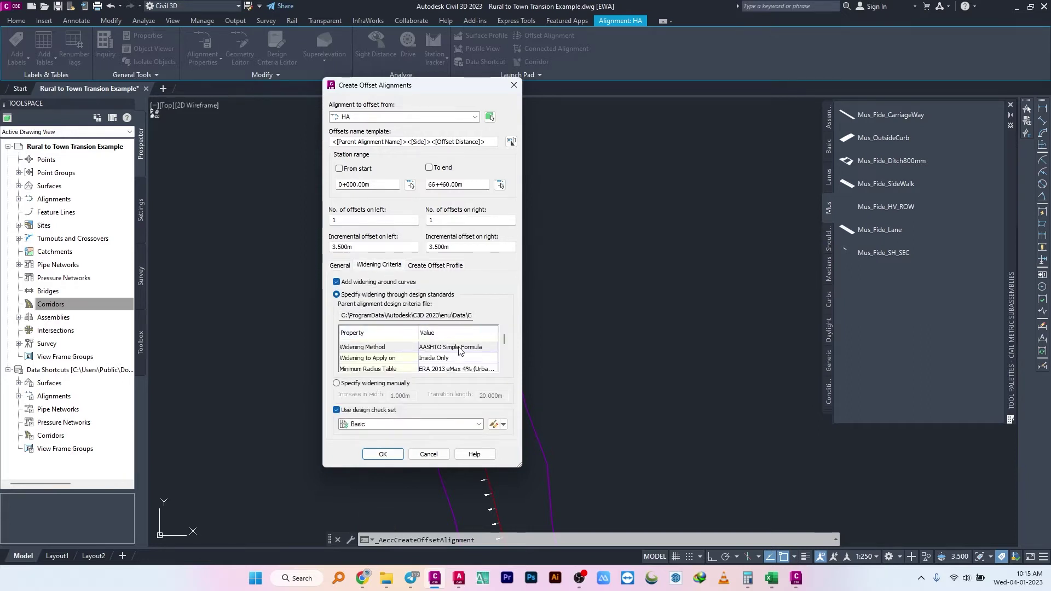
left_click(459, 351)
left_click(436, 376)
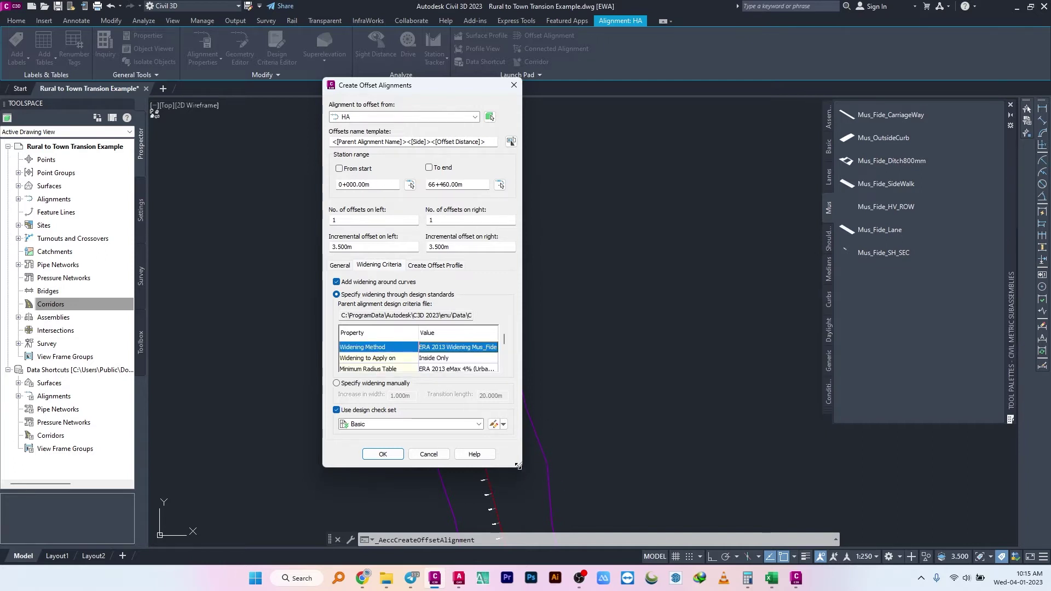
left_click_drag(518, 466, 542, 466)
left_click(498, 368)
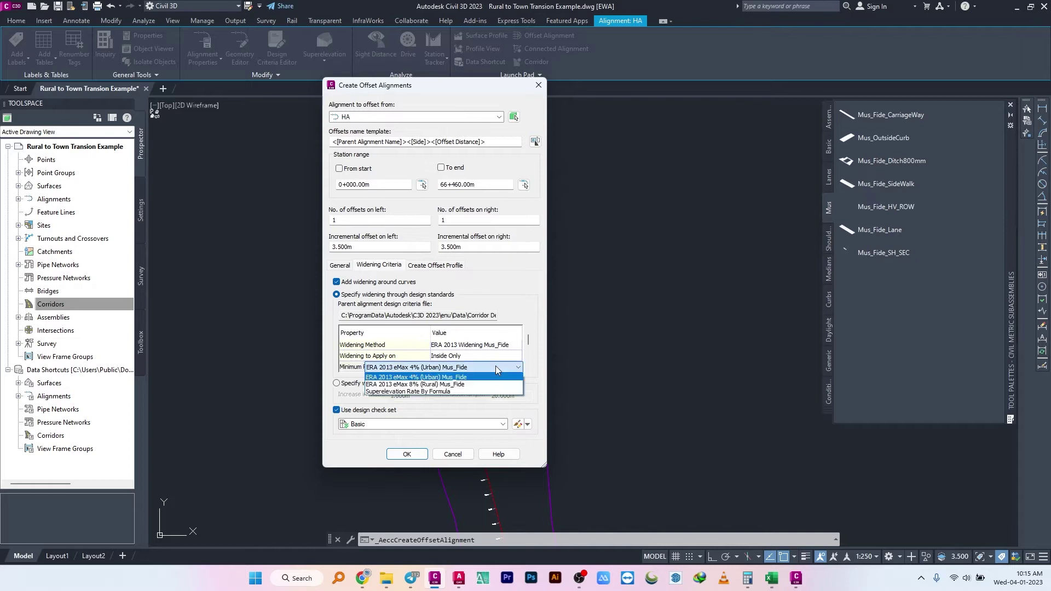
left_click(454, 384)
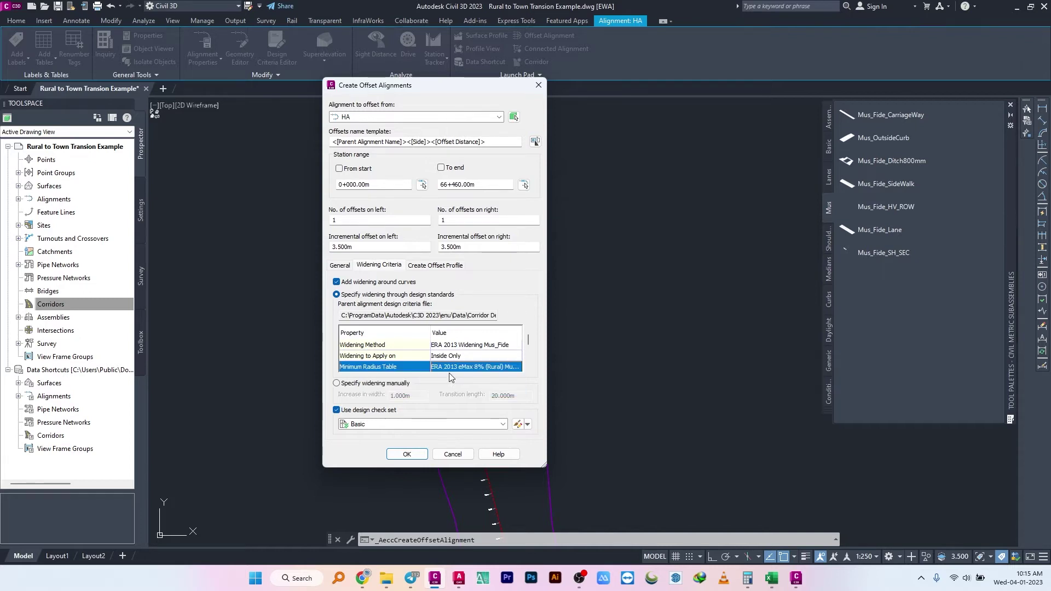
left_click(407, 454)
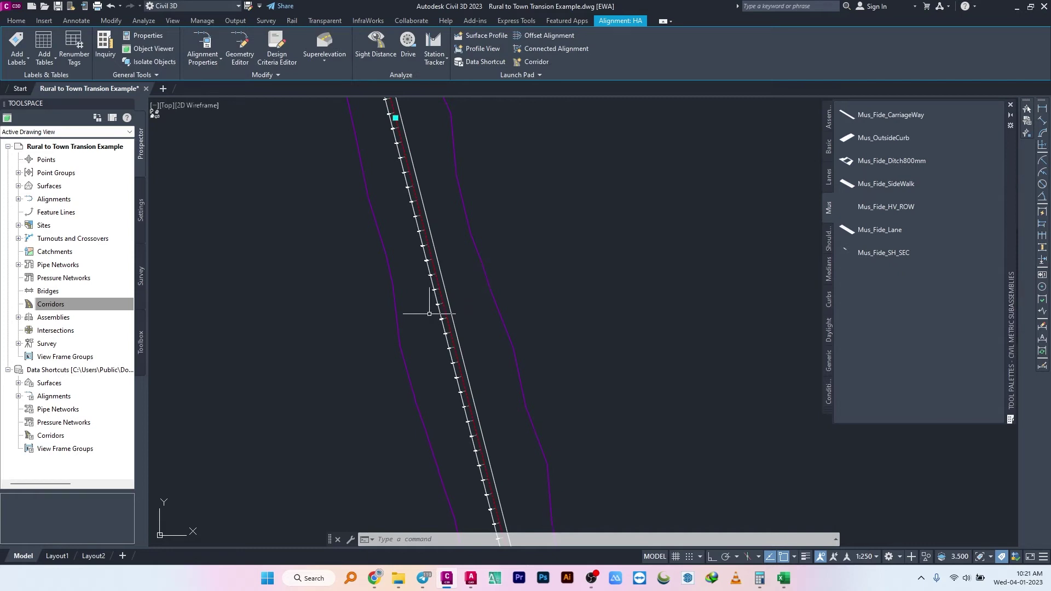
- Dimension the 3.5 m gap between HA and the offset line, then select the RHS offset
scroll(437, 324, "up", 3)
key("Escape")
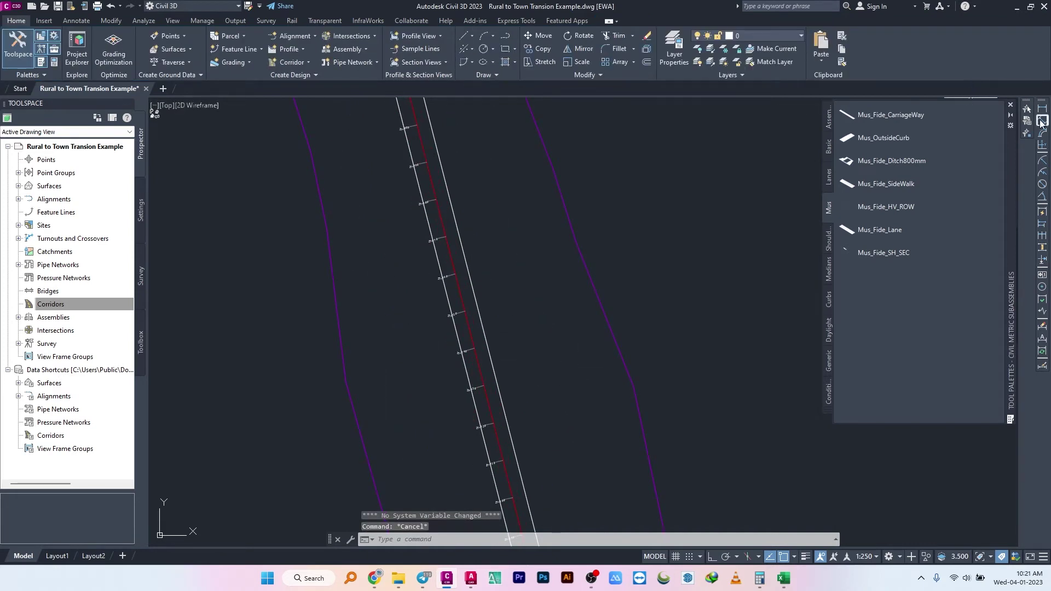
left_click(1042, 122)
scroll(485, 329, "up", 3)
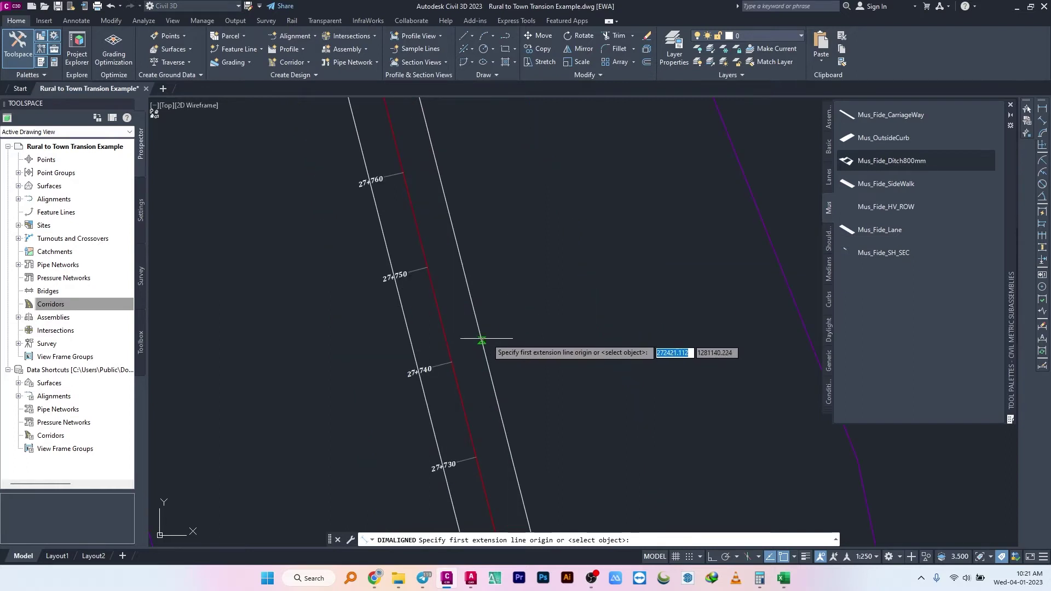
left_click(443, 317)
left_click(473, 310)
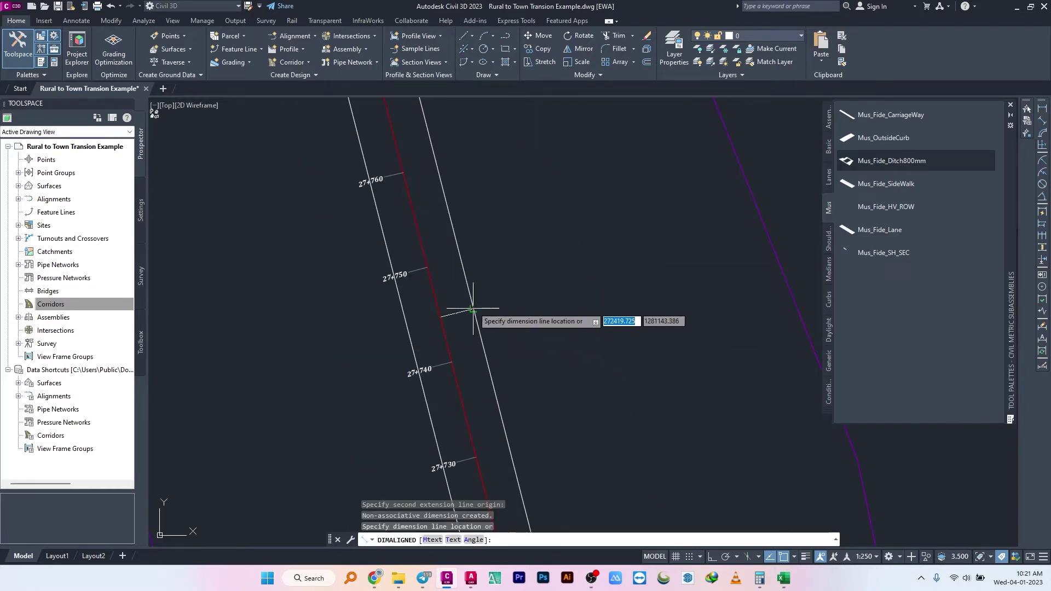
scroll(462, 313, "up", 5)
scroll(463, 313, "up", 5)
left_click_drag(465, 287, 446, 340)
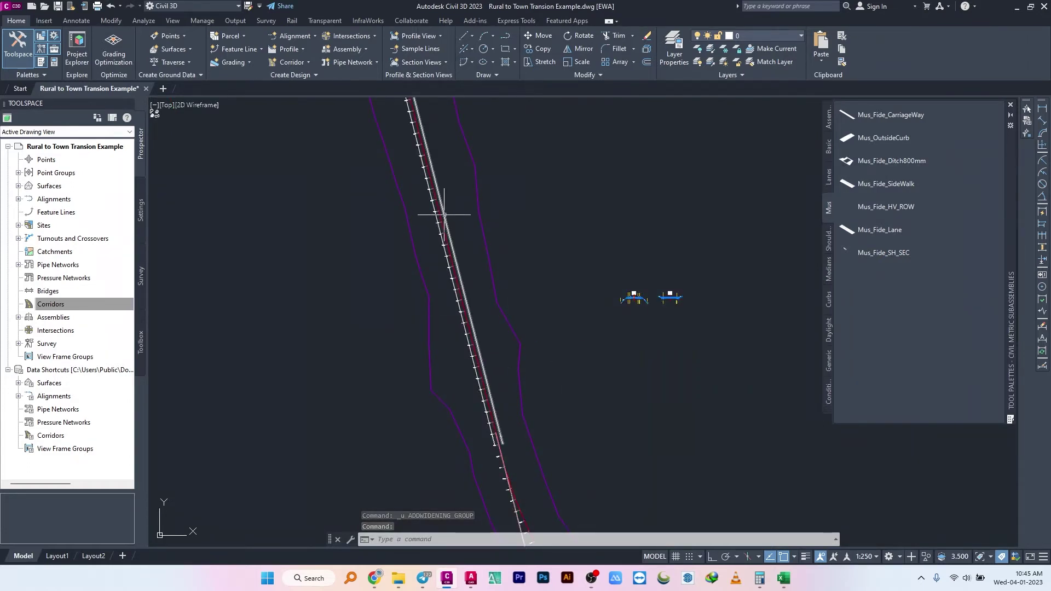
middle_click_drag(431, 152, 437, 226)
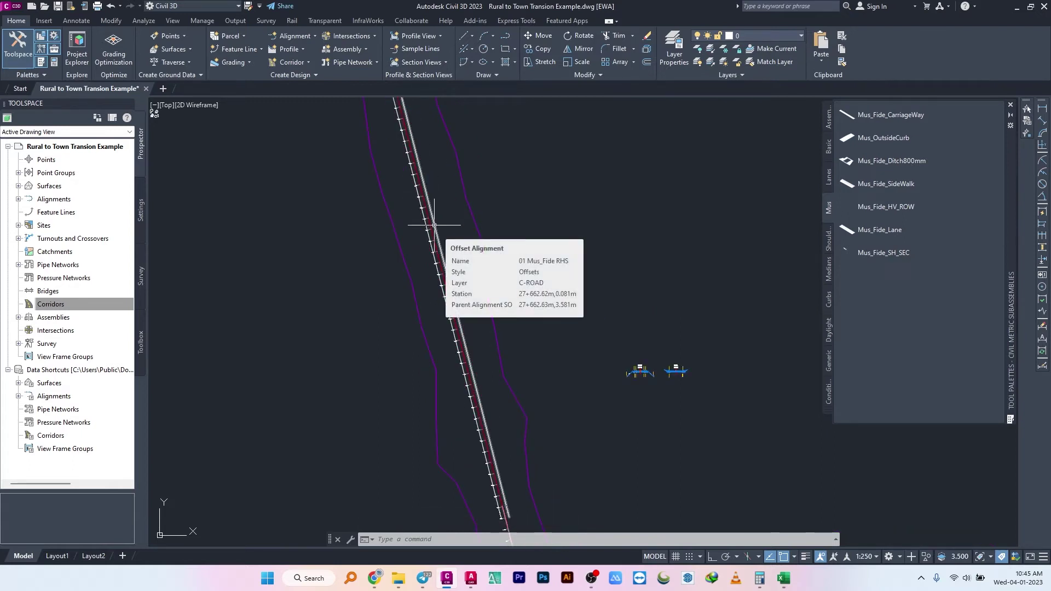
left_click(434, 224)
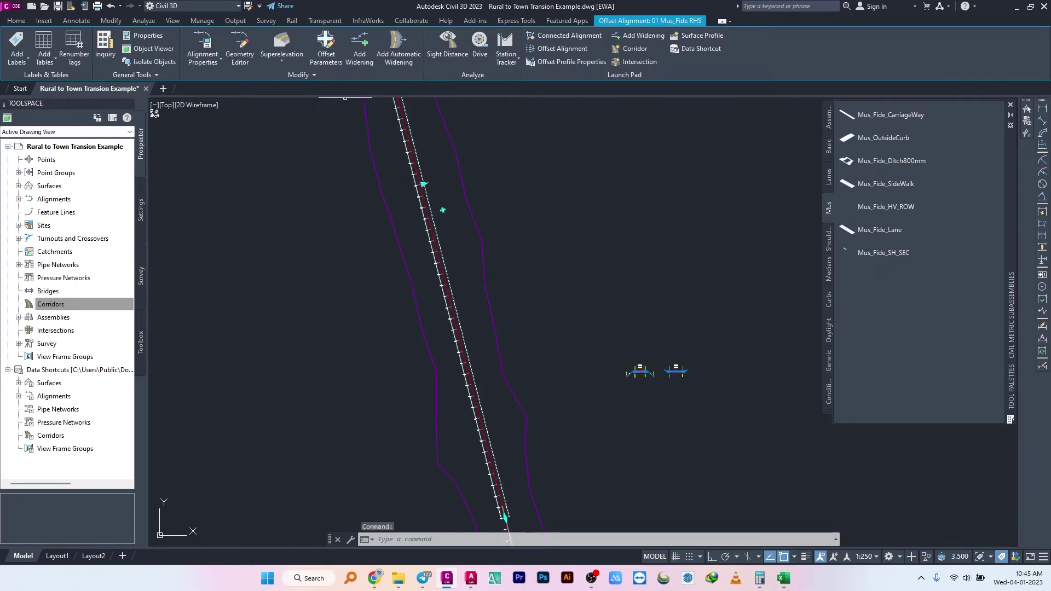
- Widen the RHS offset alignment to 6 m between stations 27+510 and 27+810
left_click(359, 55)
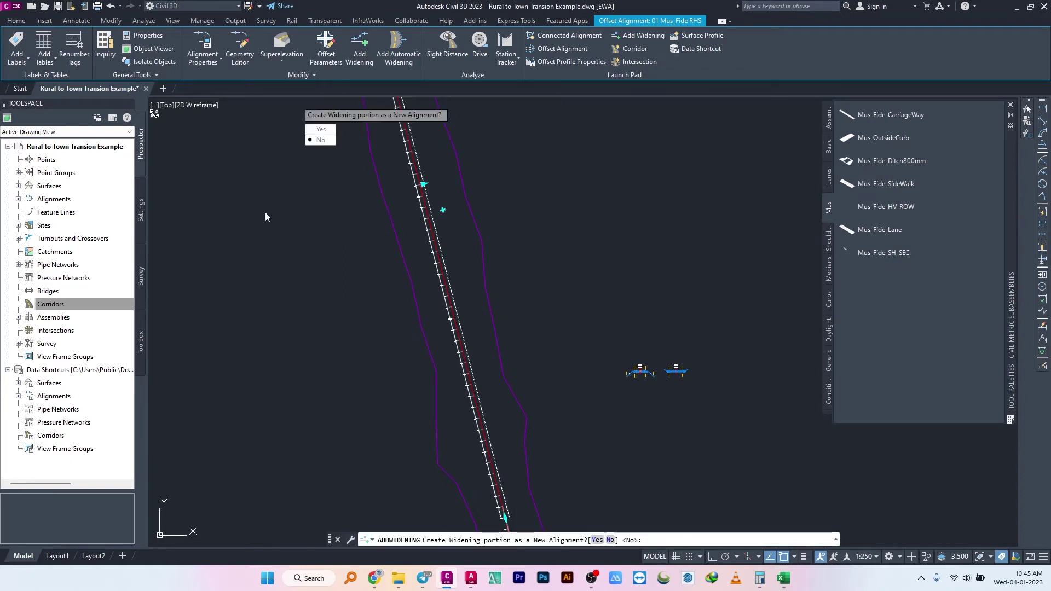
key("Return")
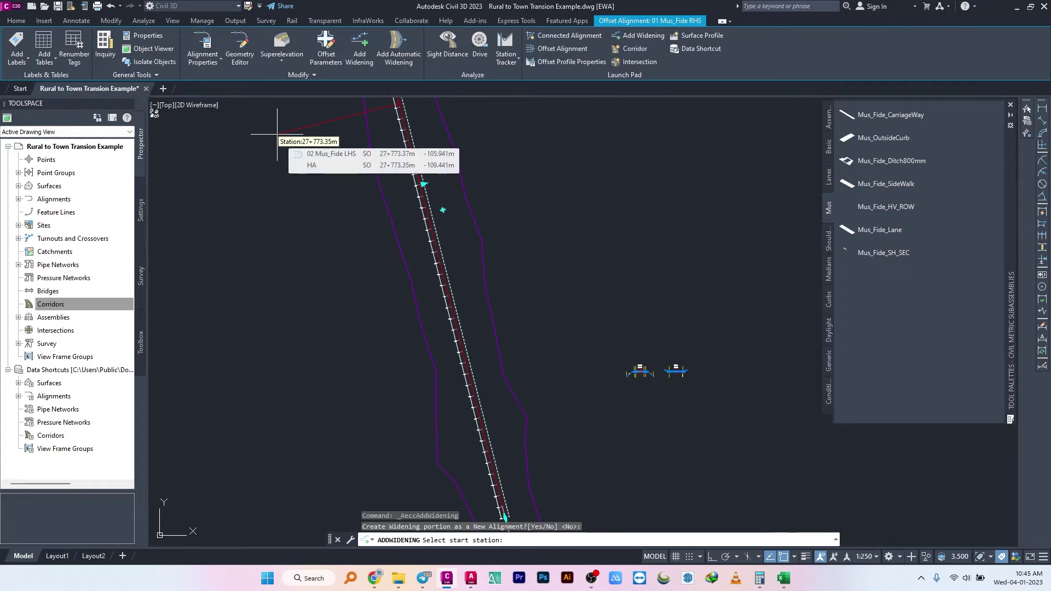
type("27510")
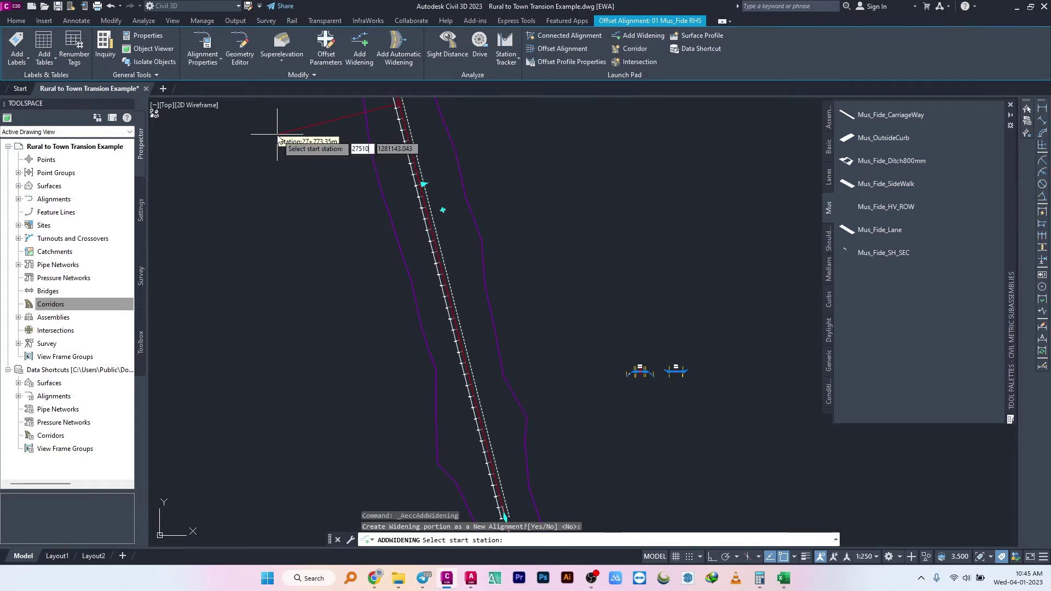
key("Return")
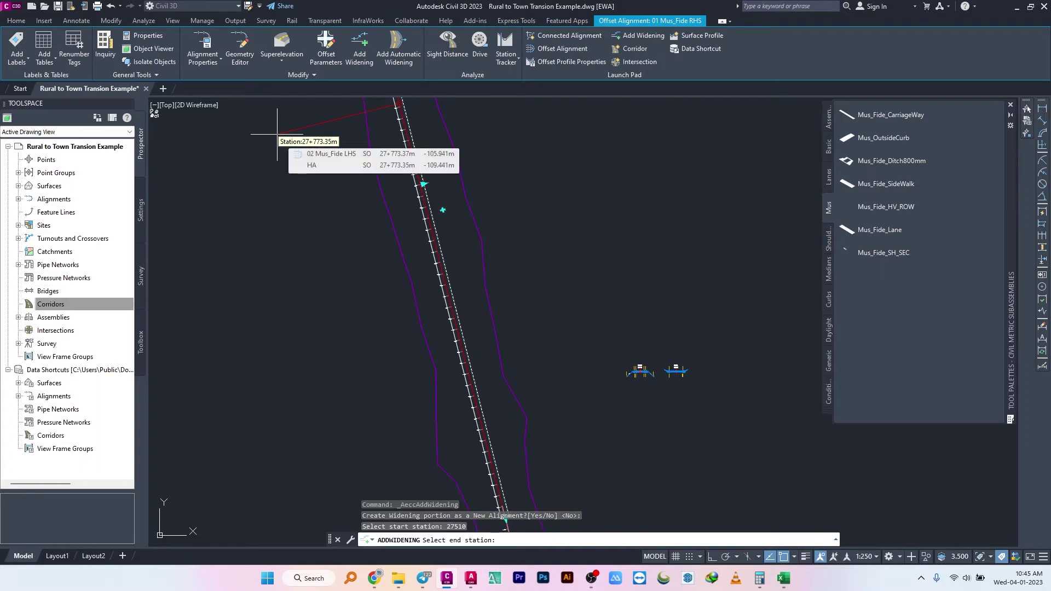
type("27810")
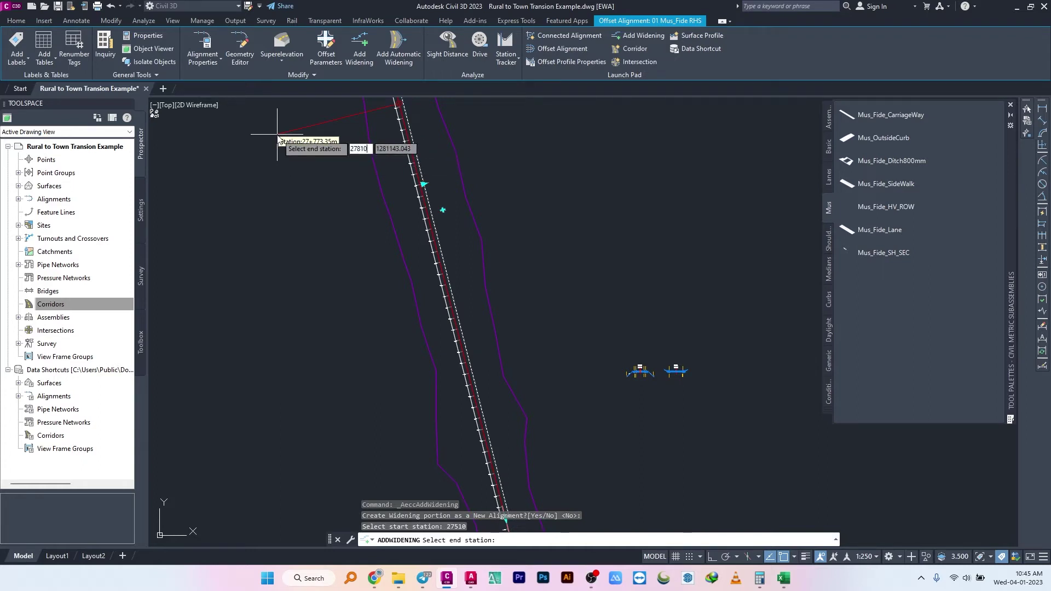
key("Return")
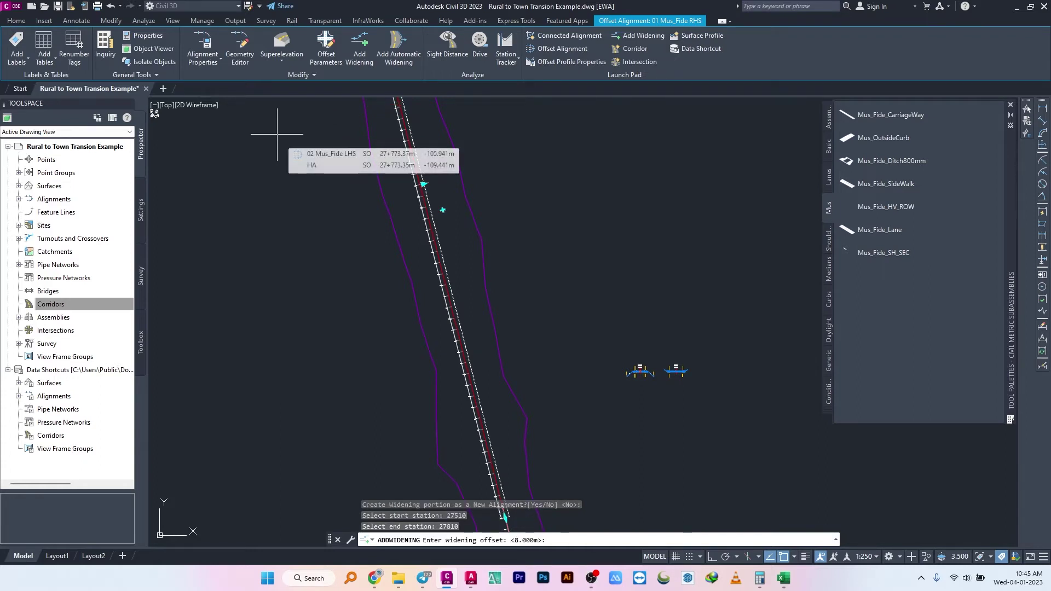
type("6")
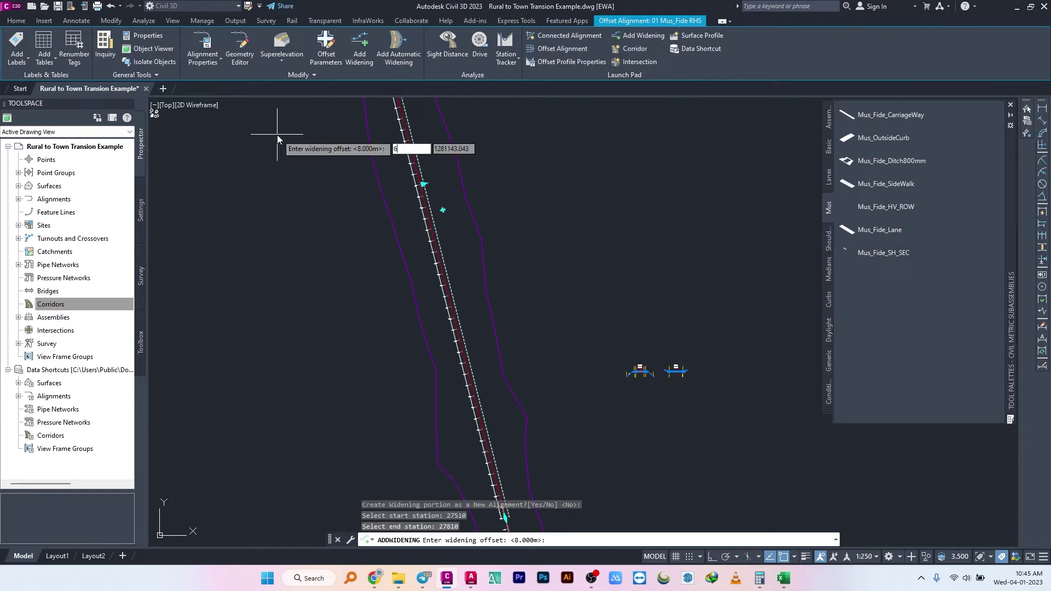
key("Return")
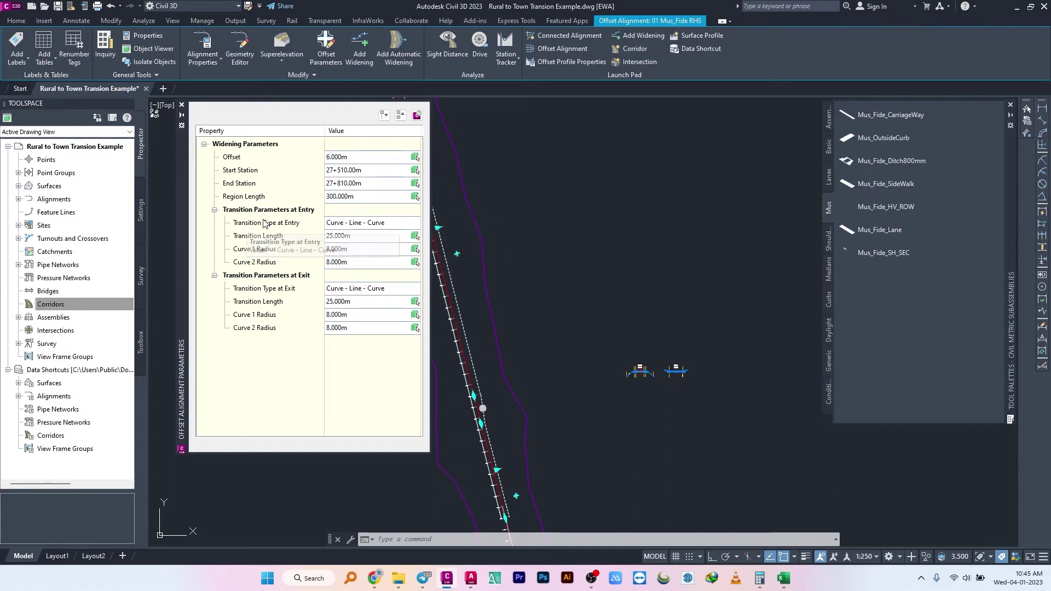
- Make the entry transition linear with a 35 m length, checking the Excel table
left_click(375, 222)
left_click(340, 236)
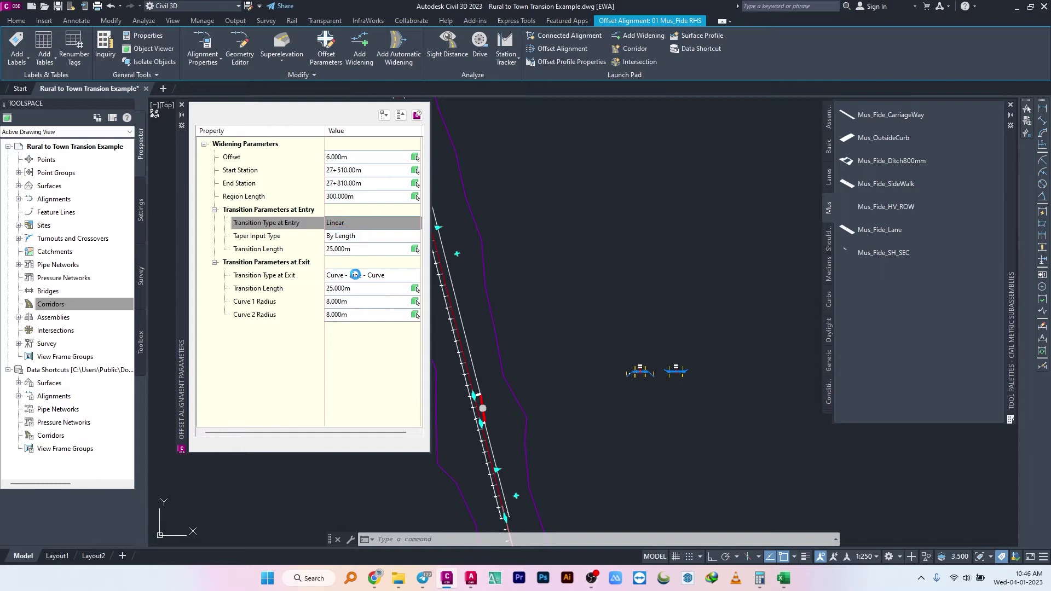
left_click(347, 279)
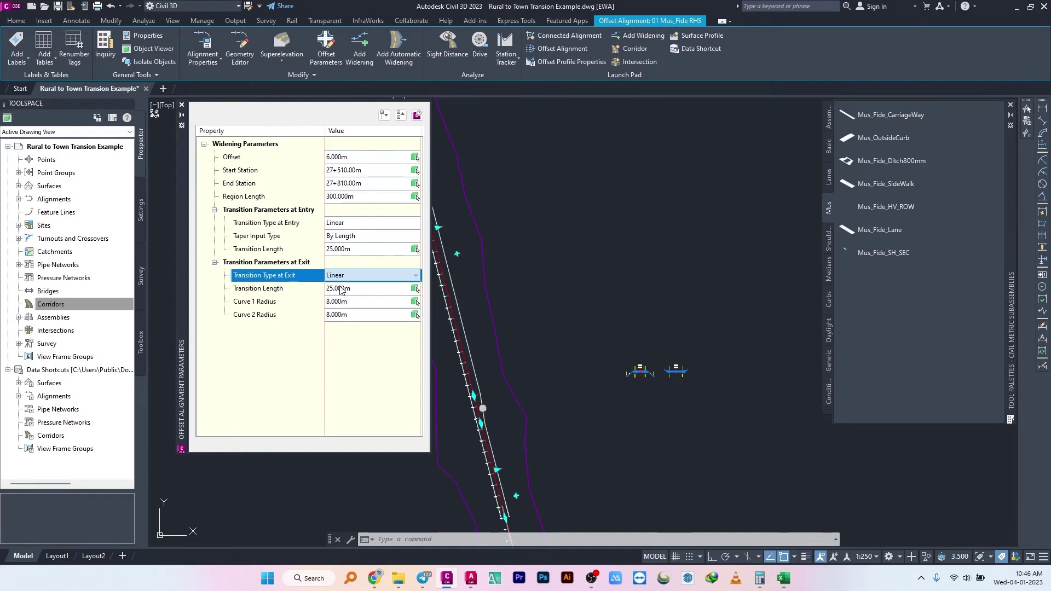
left_click(784, 577)
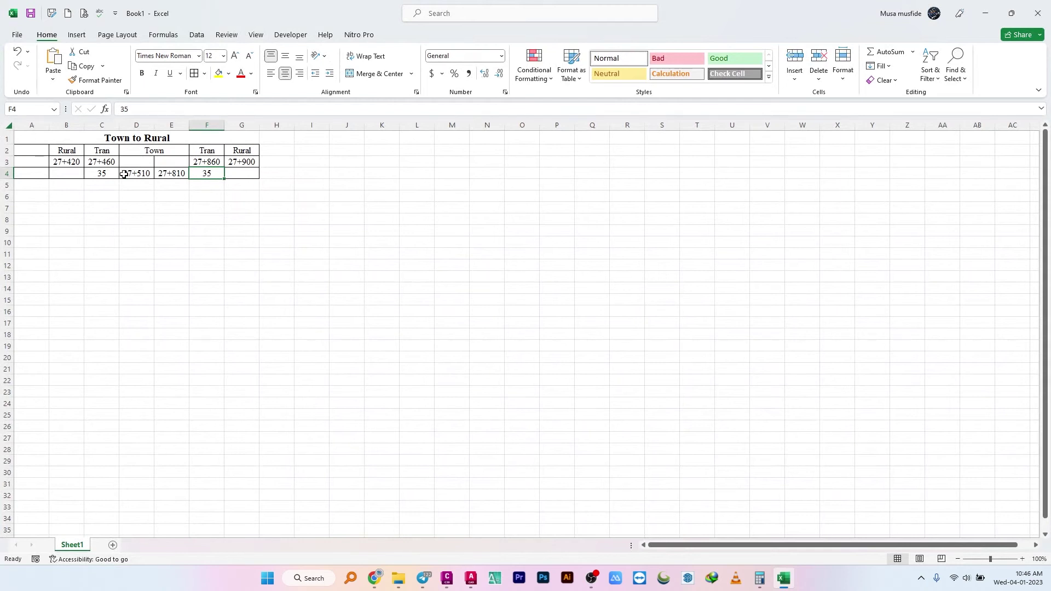
left_click(985, 13)
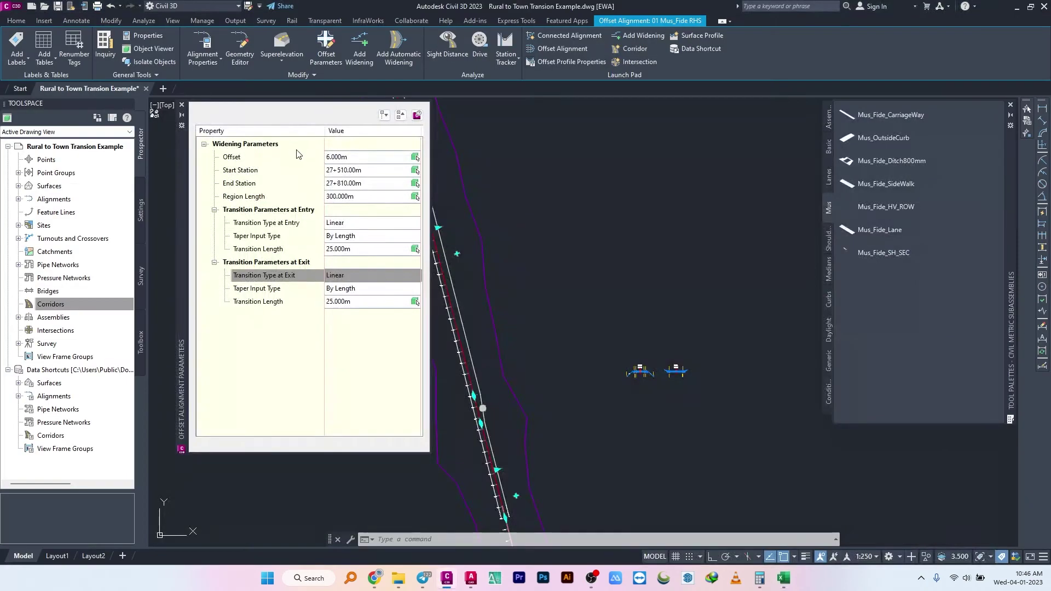
left_click(377, 252)
type("35")
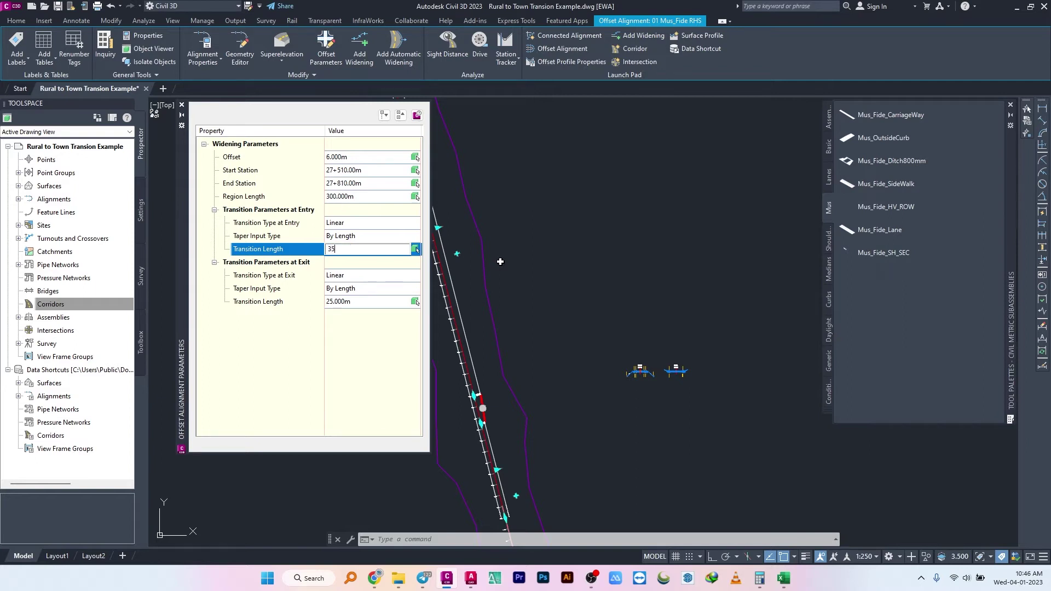
left_click(500, 262)
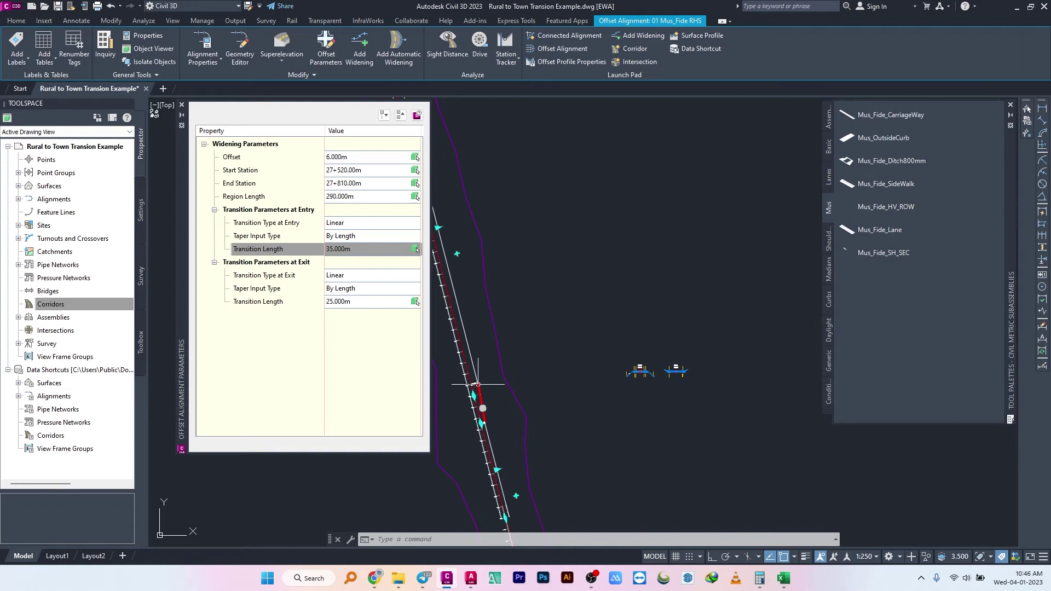
- Keep the start station at 27+510 and set the exit transition length to 35 m
scroll(510, 411, "up", 2)
scroll(547, 356, "up", 2)
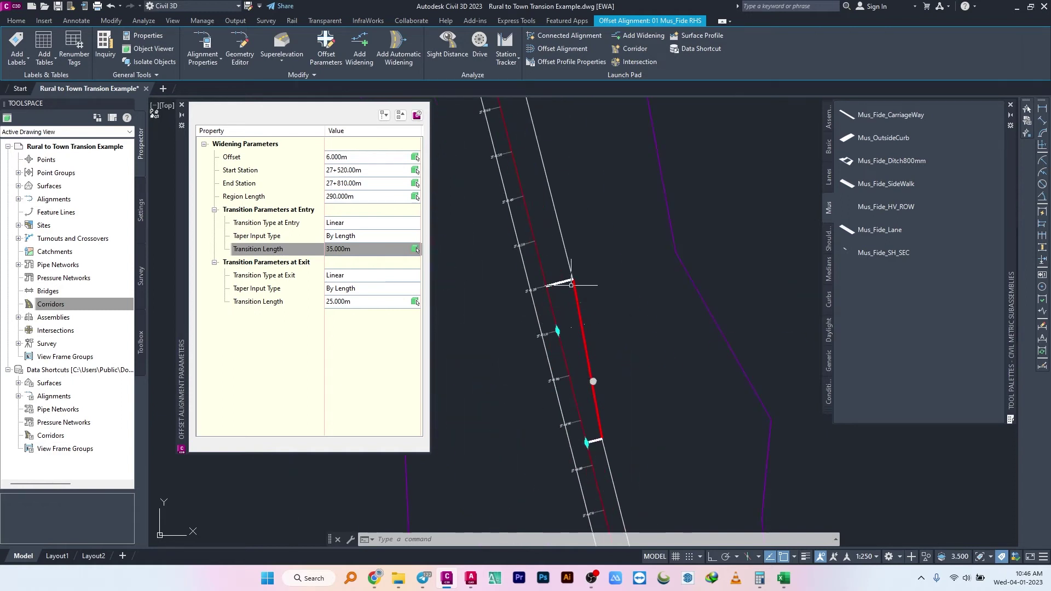
left_click(348, 170)
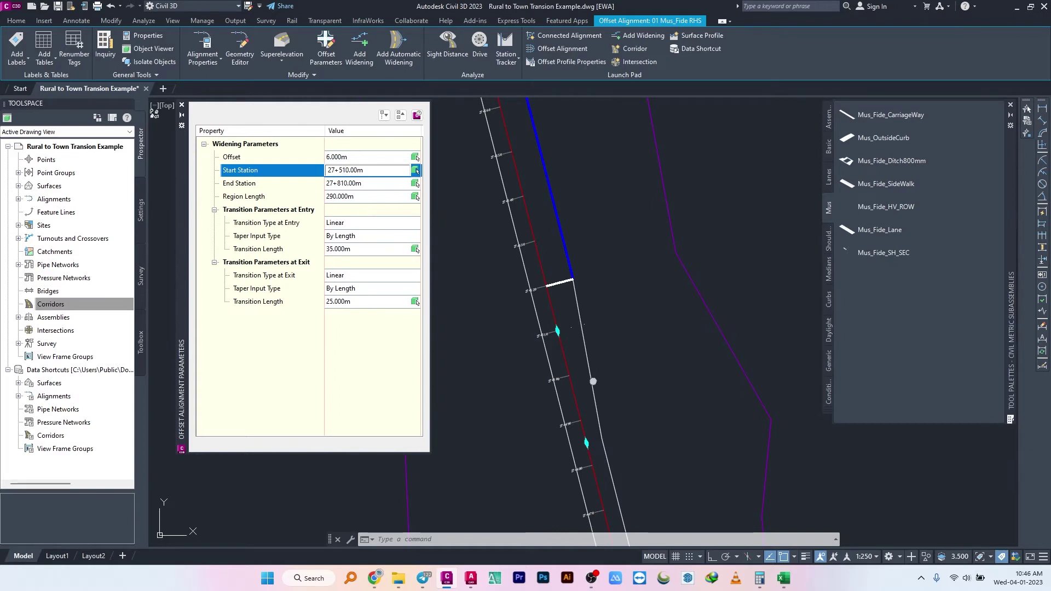
key("Return")
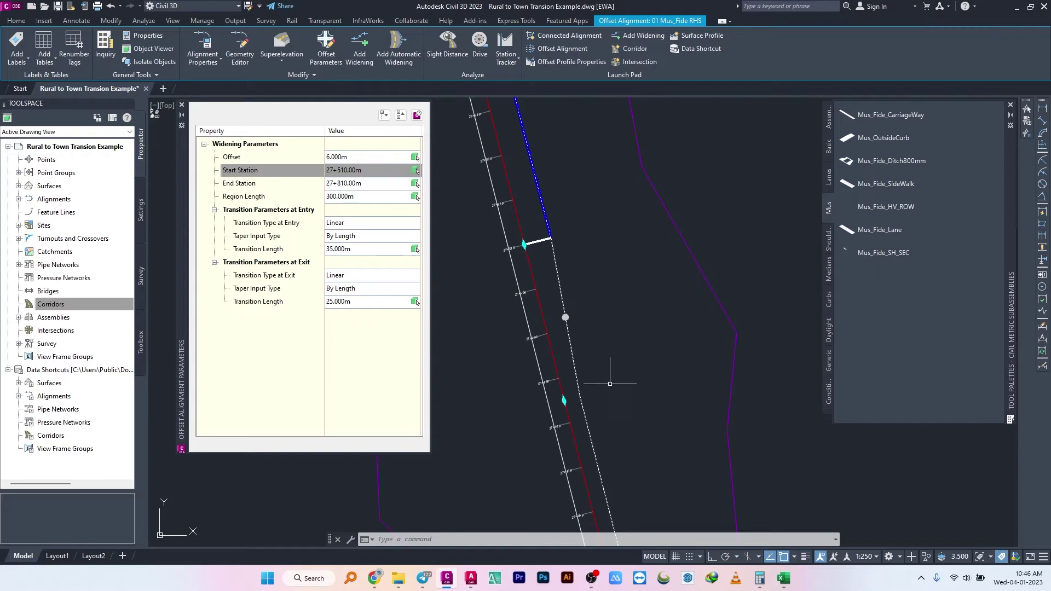
scroll(608, 383, "down", 3)
scroll(574, 291, "up", 3)
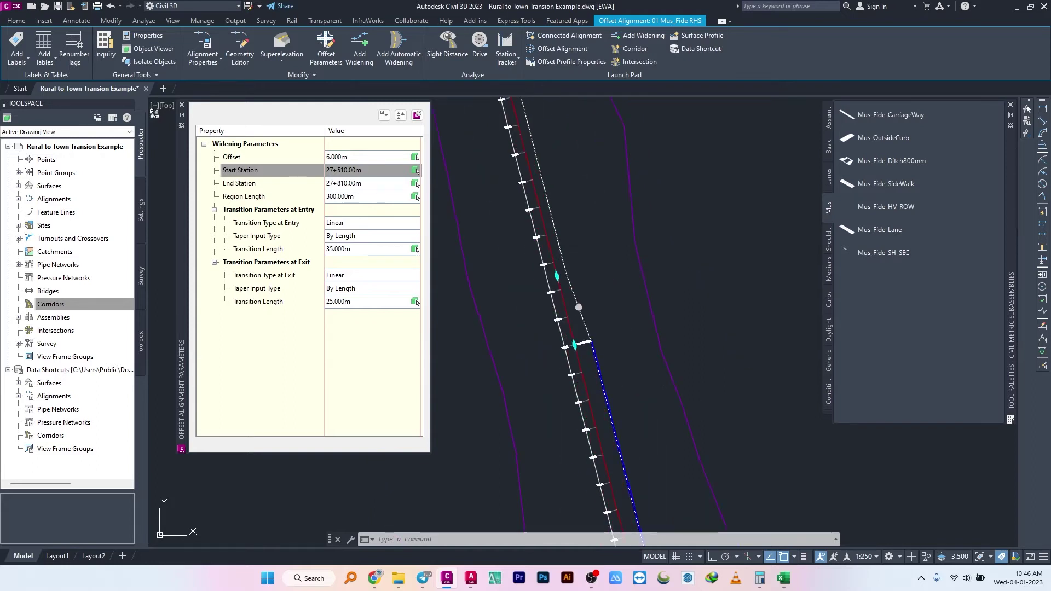
left_click(350, 302)
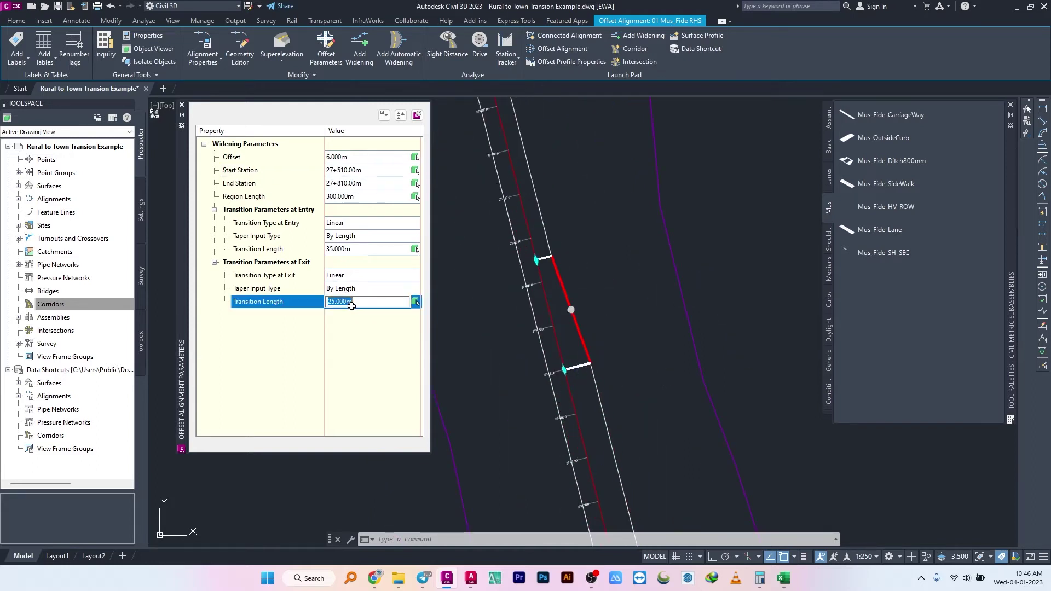
type("35")
key("Return")
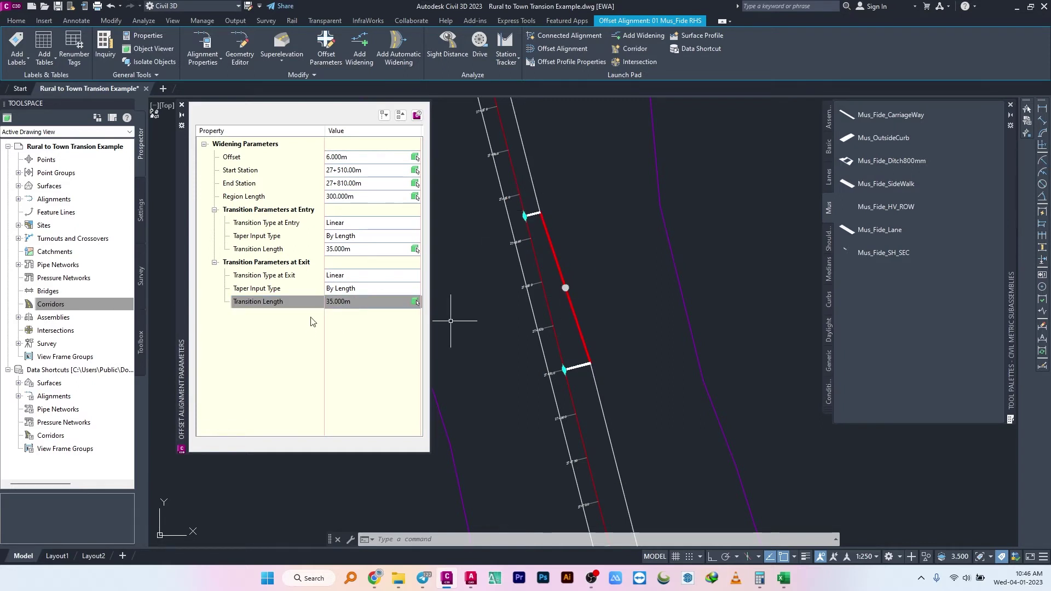
left_click(182, 105)
- Add a widening to the LHS offset alignment from station 27+510 to 27+810
key("Escape")
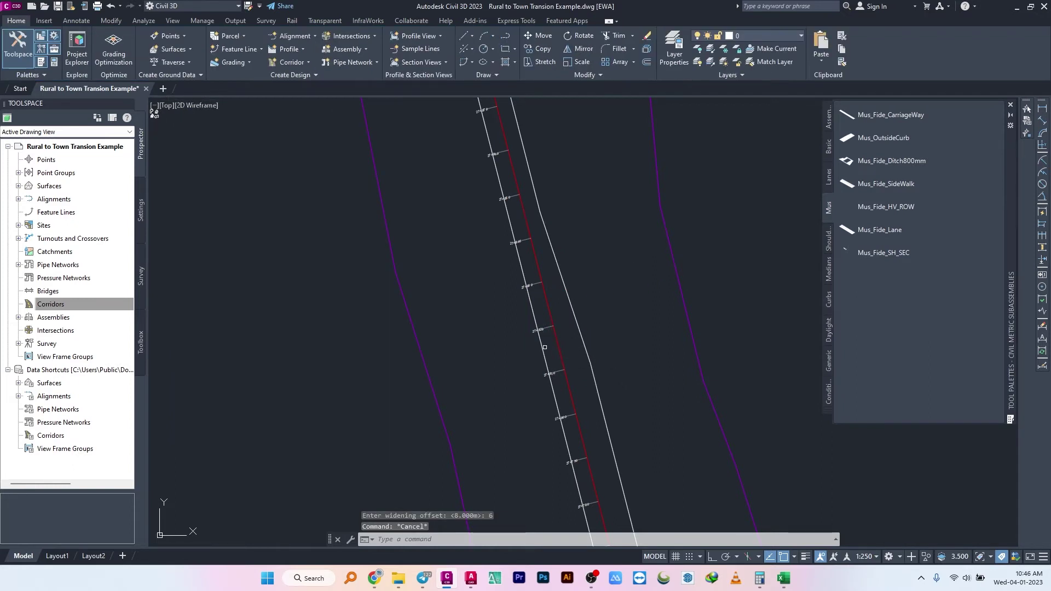
scroll(469, 300, "down", 2)
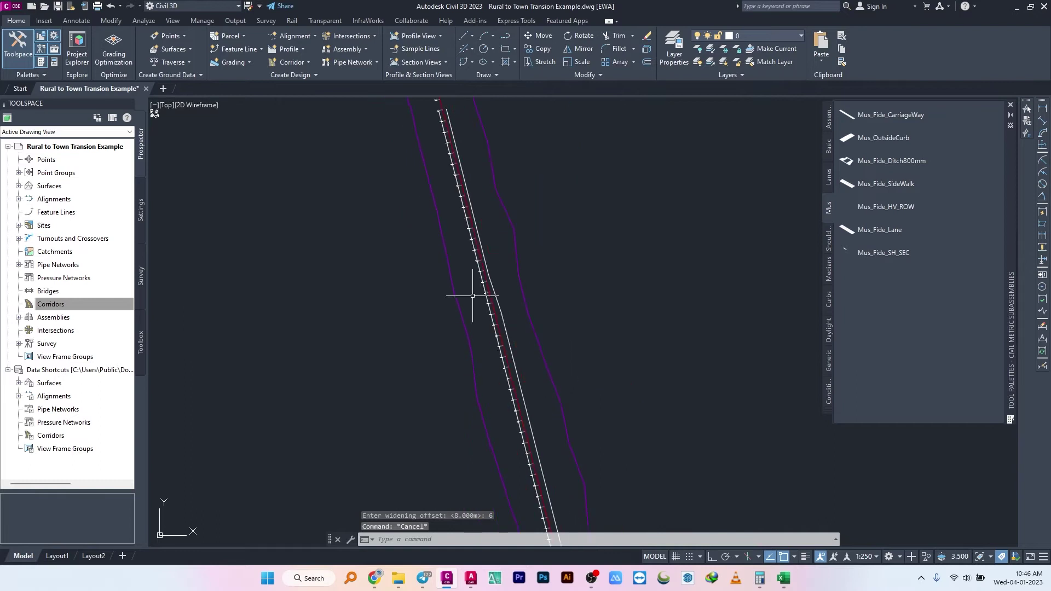
scroll(520, 416, "down", 1)
scroll(501, 430, "down", 2)
scroll(501, 431, "up", 3)
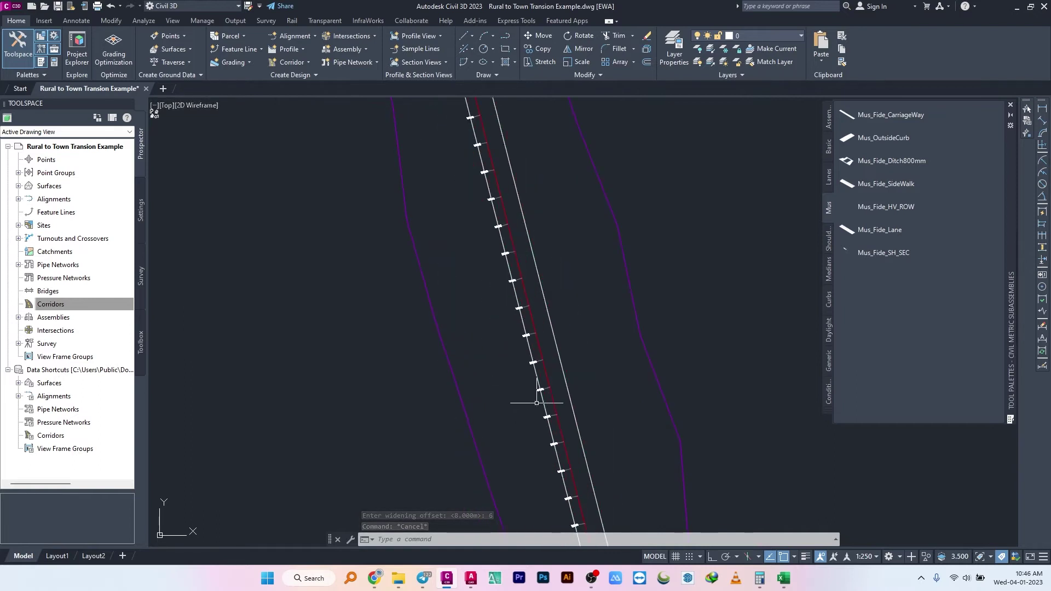
left_click(548, 417)
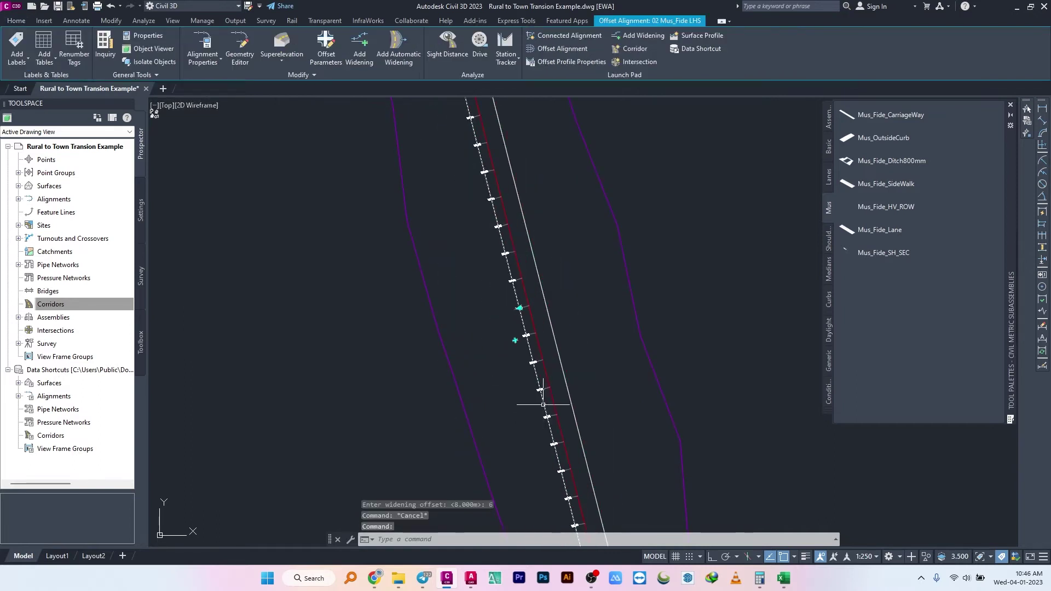
left_click(356, 56)
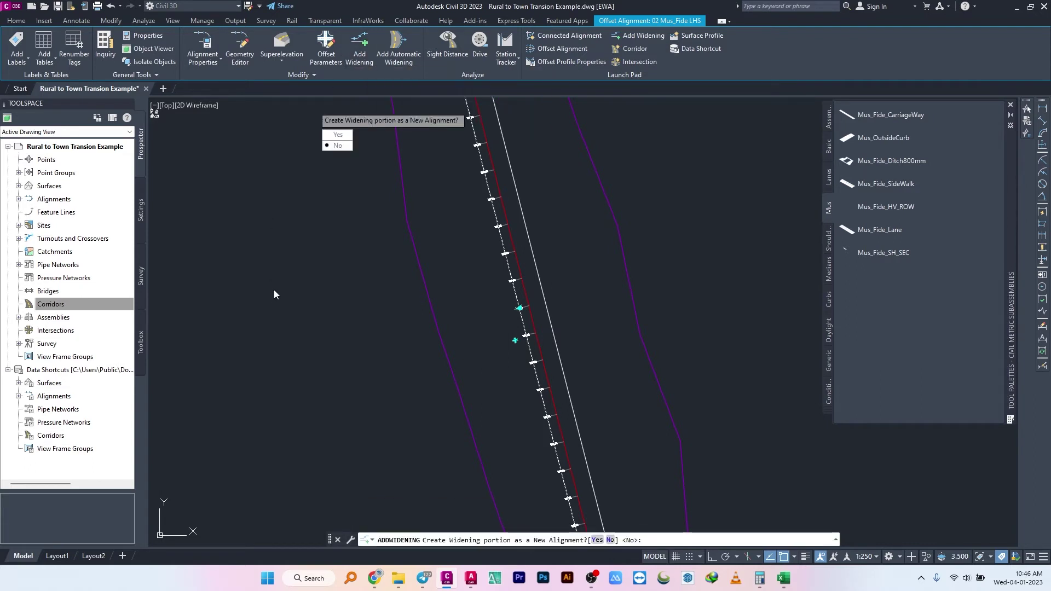
key("Return")
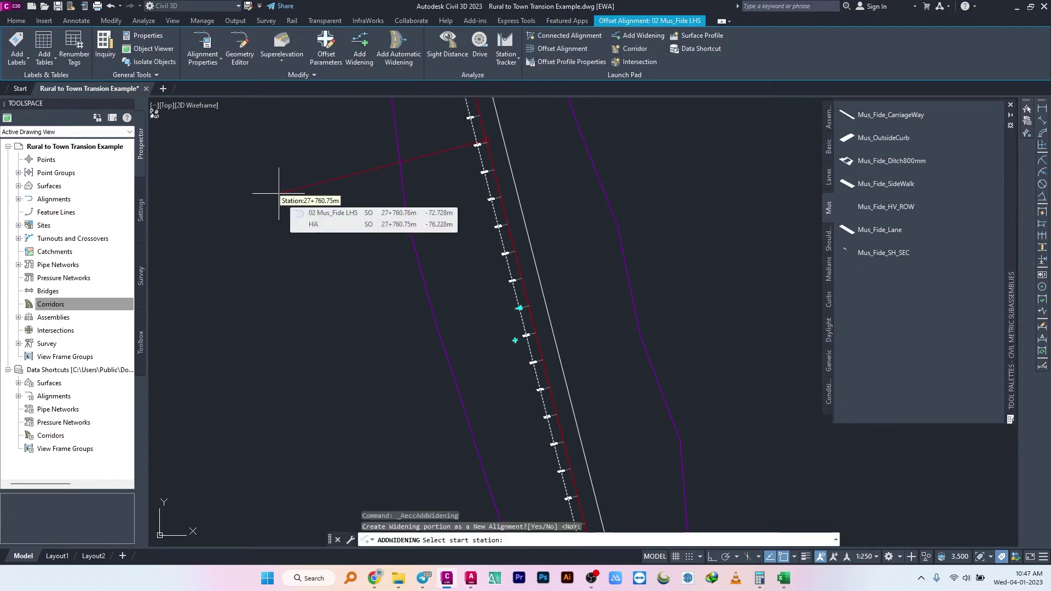
type("27510")
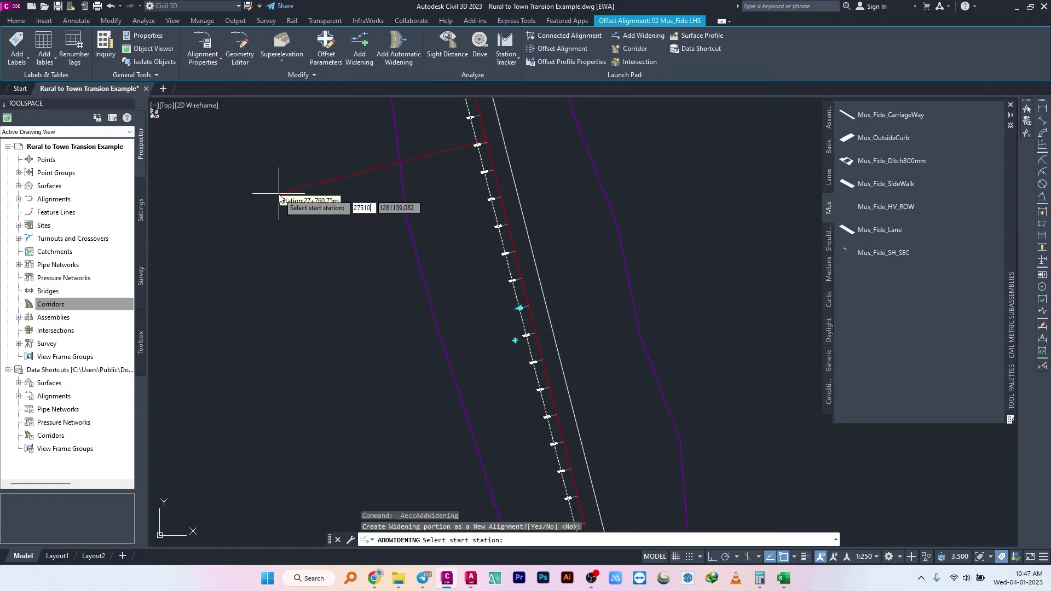
key("Return")
type("2")
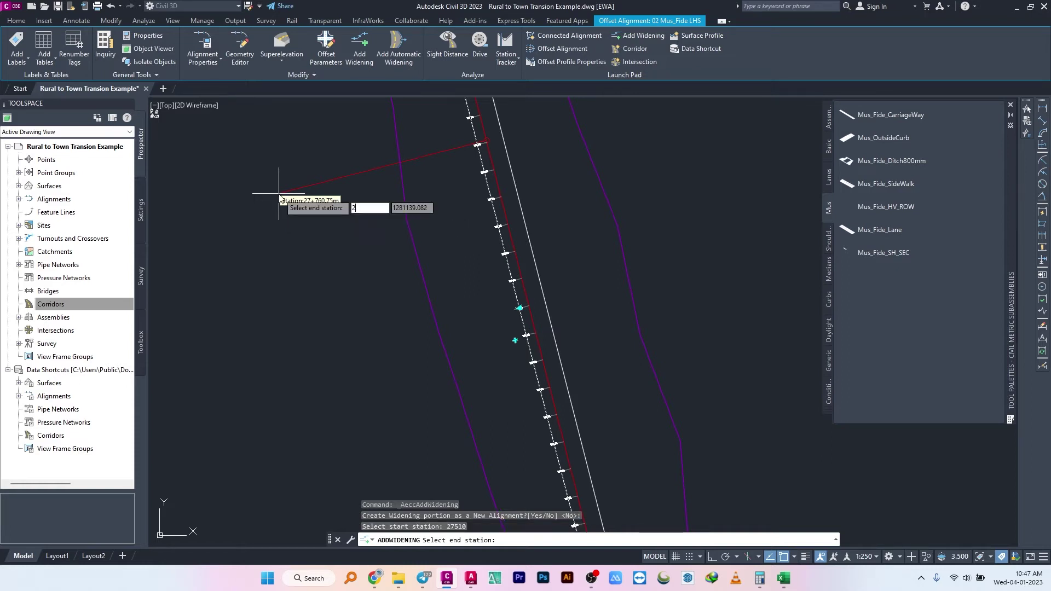
type("7810")
key("Return")
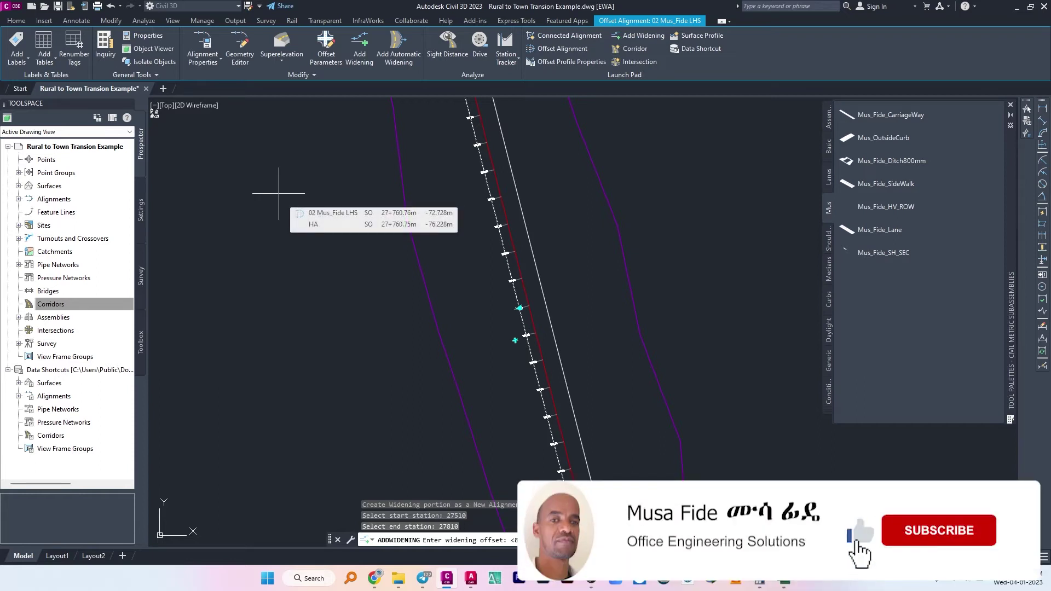
key("Return")
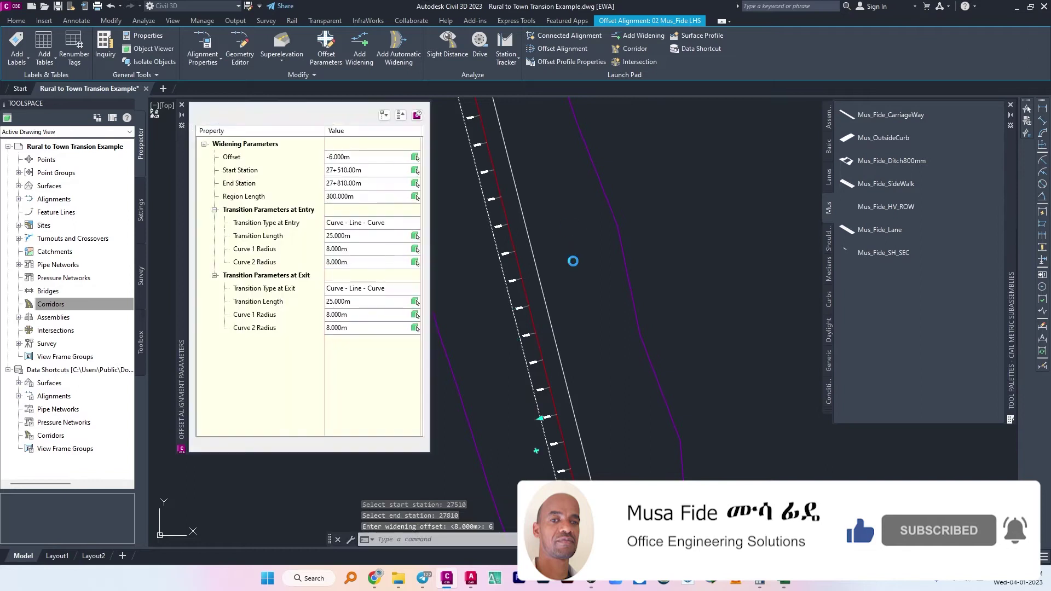
- Make both LHS transitions linear and set the entry transition length to 35 m
scroll(553, 308, "down", 3)
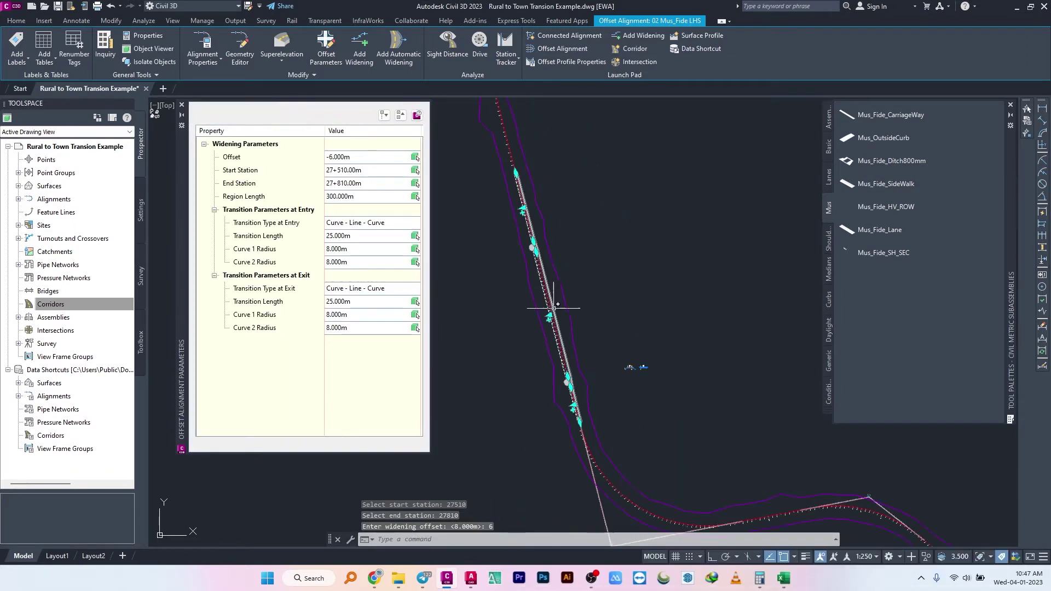
scroll(553, 308, "up", 3)
scroll(572, 346, "up", 2)
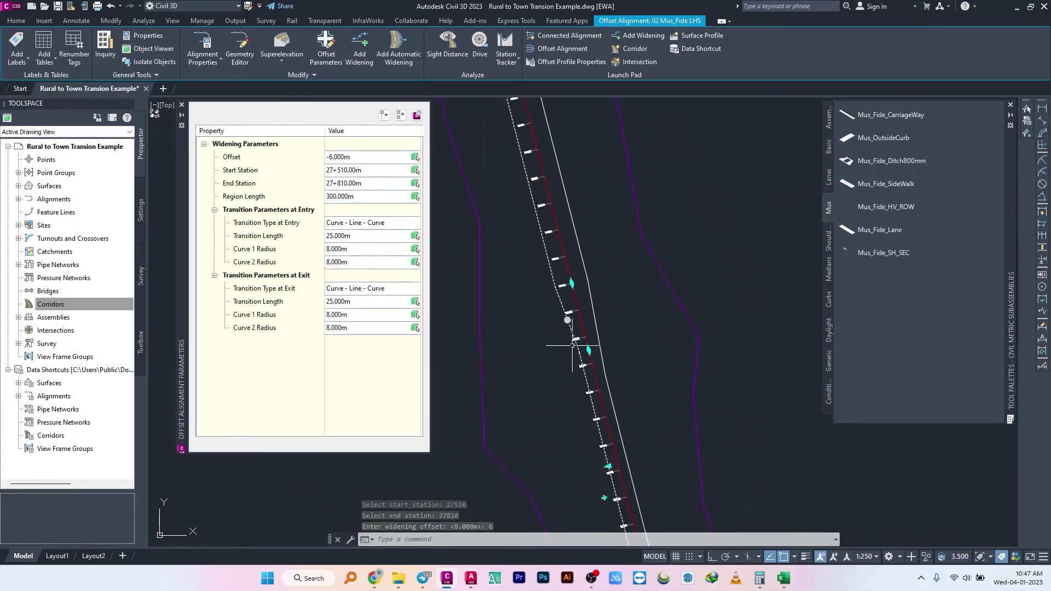
scroll(572, 346, "up", 2)
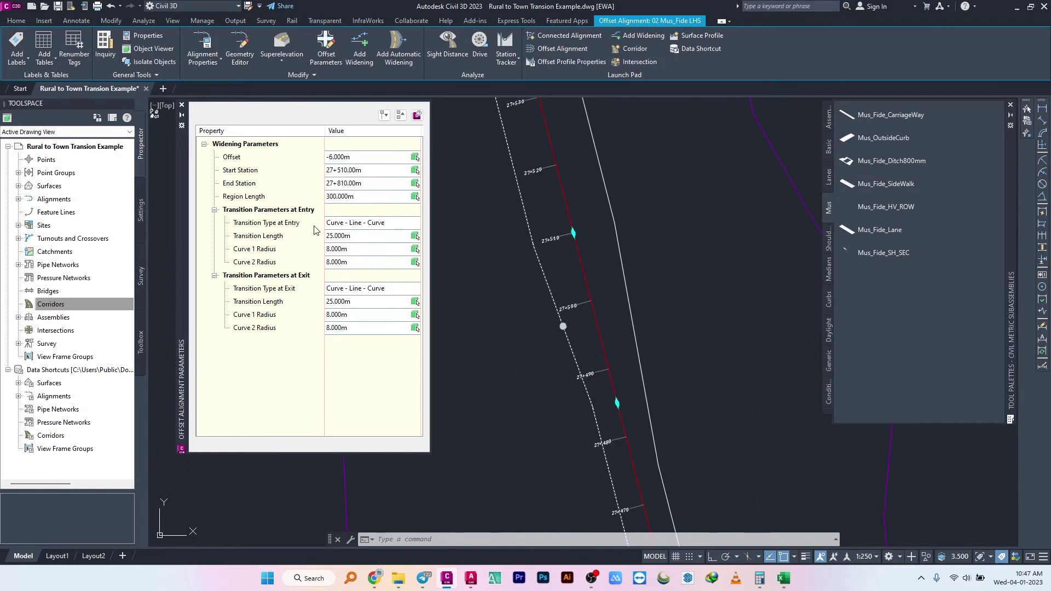
left_click(356, 220)
left_click(346, 238)
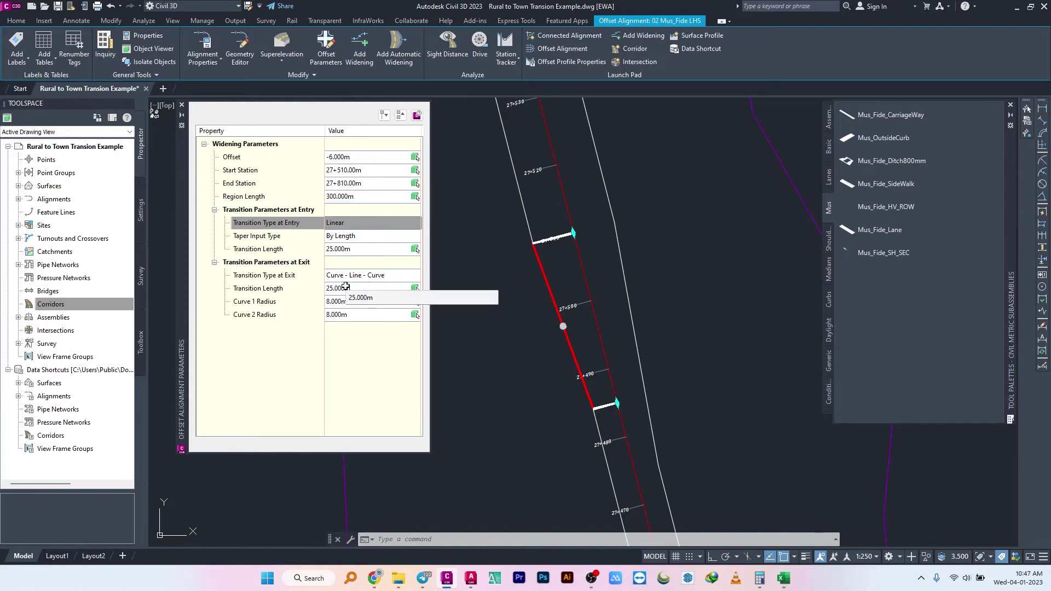
left_click(342, 275)
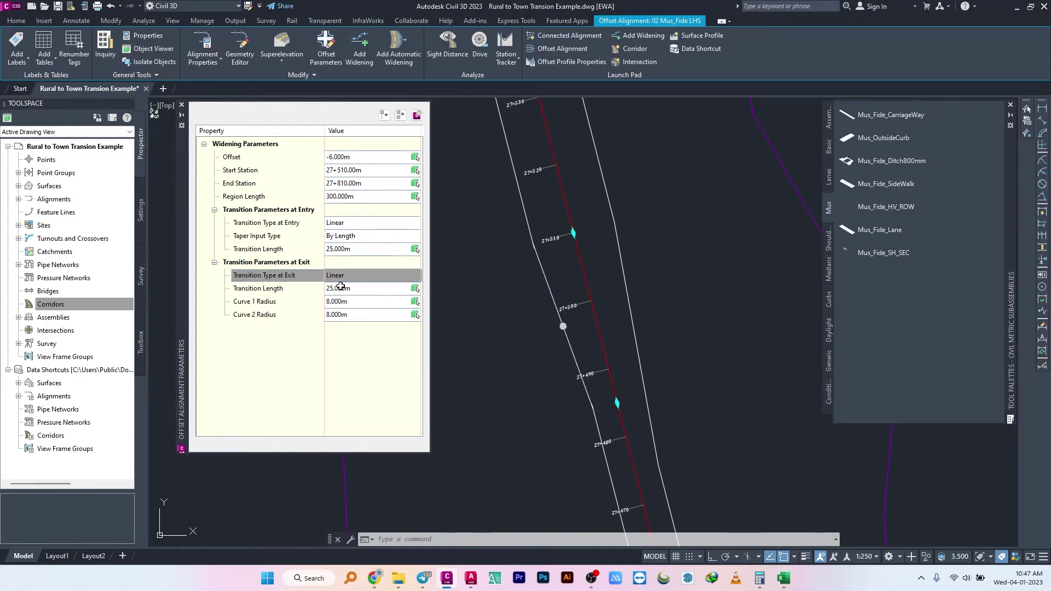
left_click(362, 249)
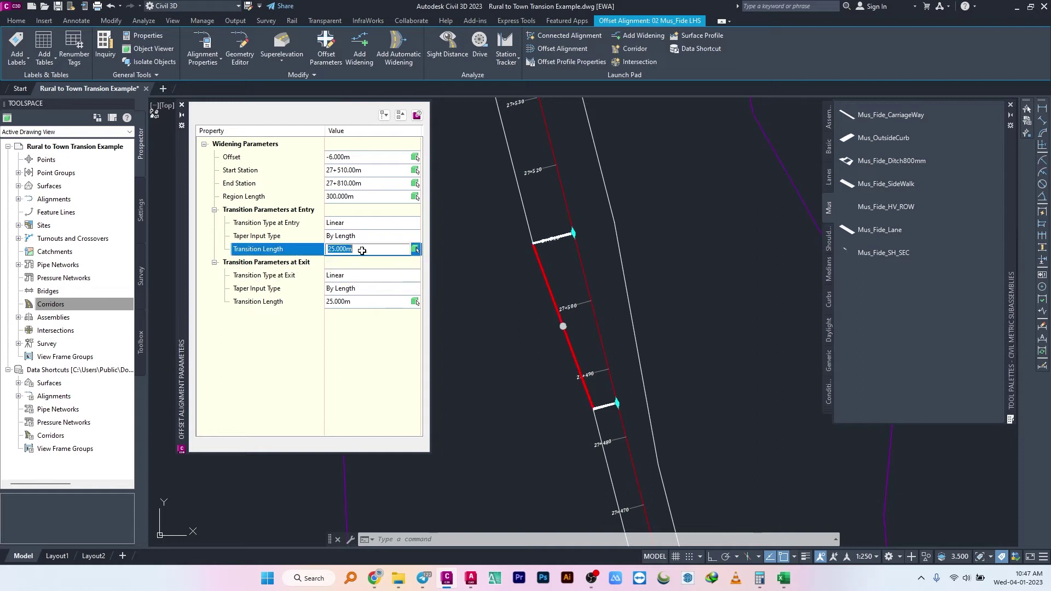
type("35")
key("Return")
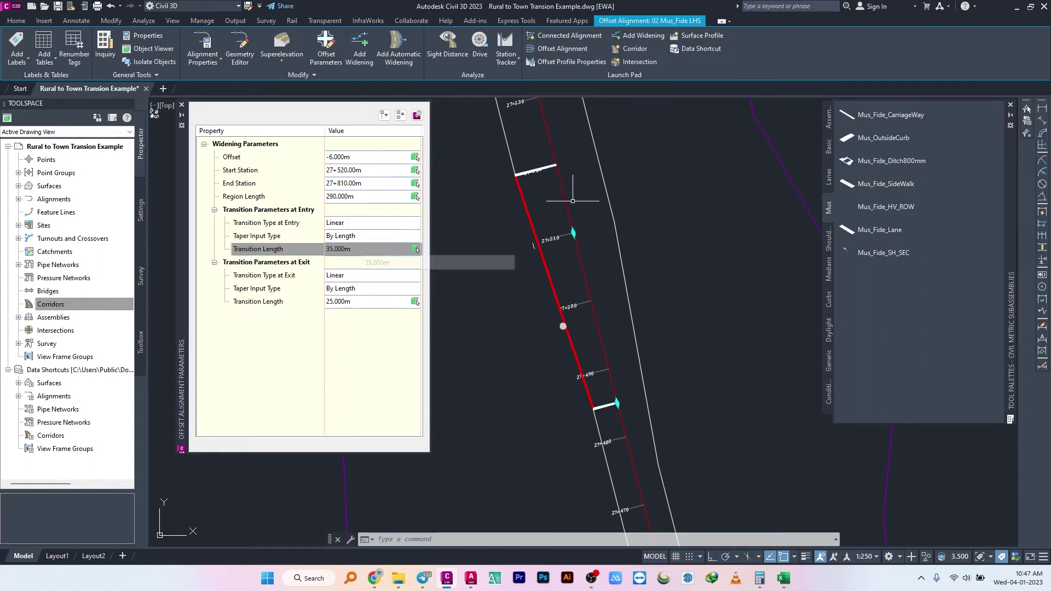
- Correct the start station to 27+510 and set the exit transition length to 35 m
left_click(347, 170)
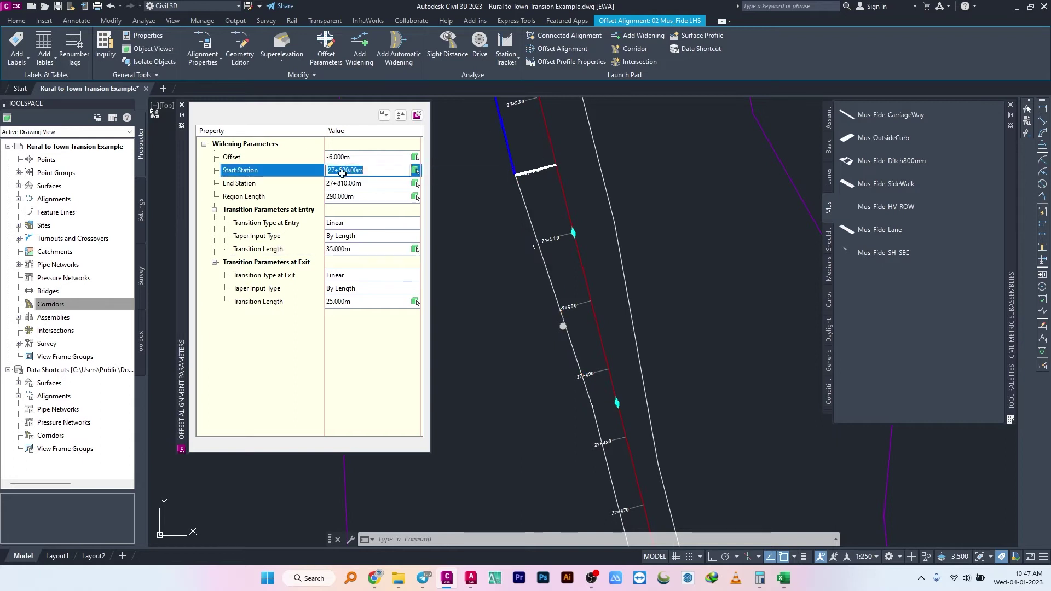
key("Delete")
type("1")
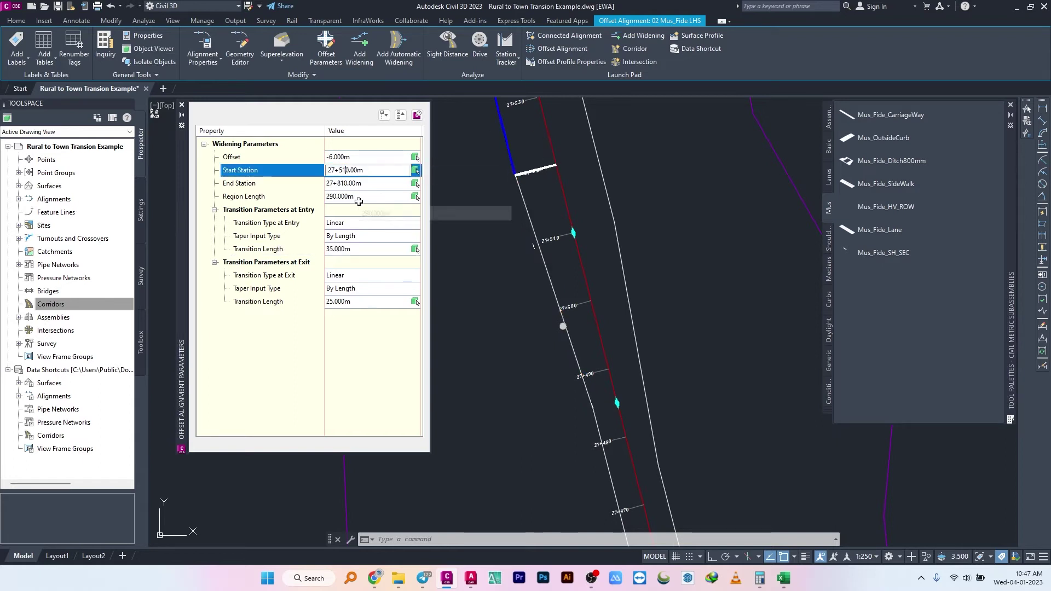
key("Return")
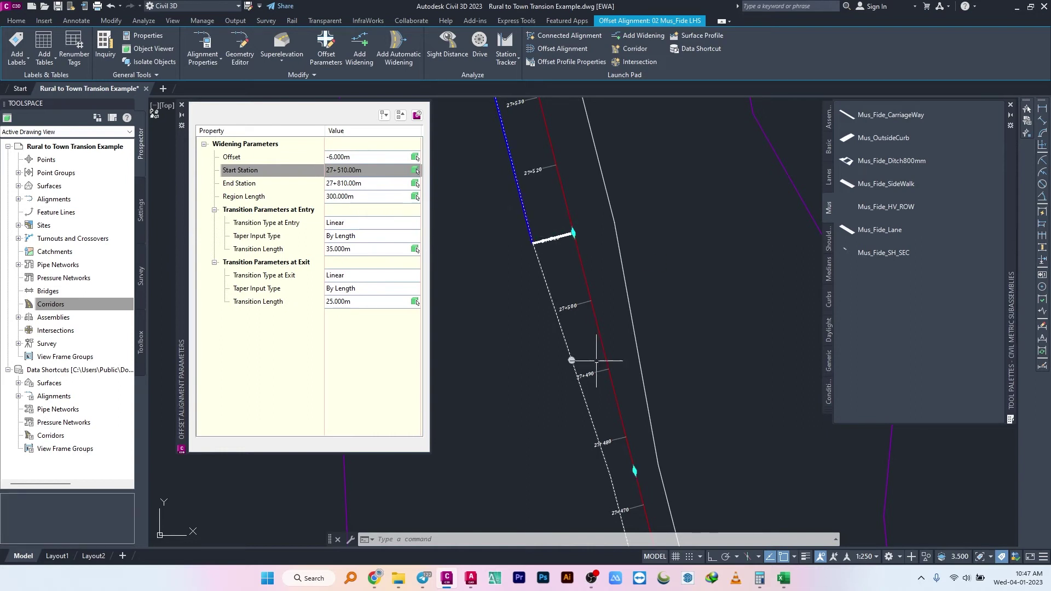
scroll(601, 400, "down", 5)
scroll(602, 399, "up", 2)
scroll(599, 329, "up", 1)
scroll(547, 176, "up", 2)
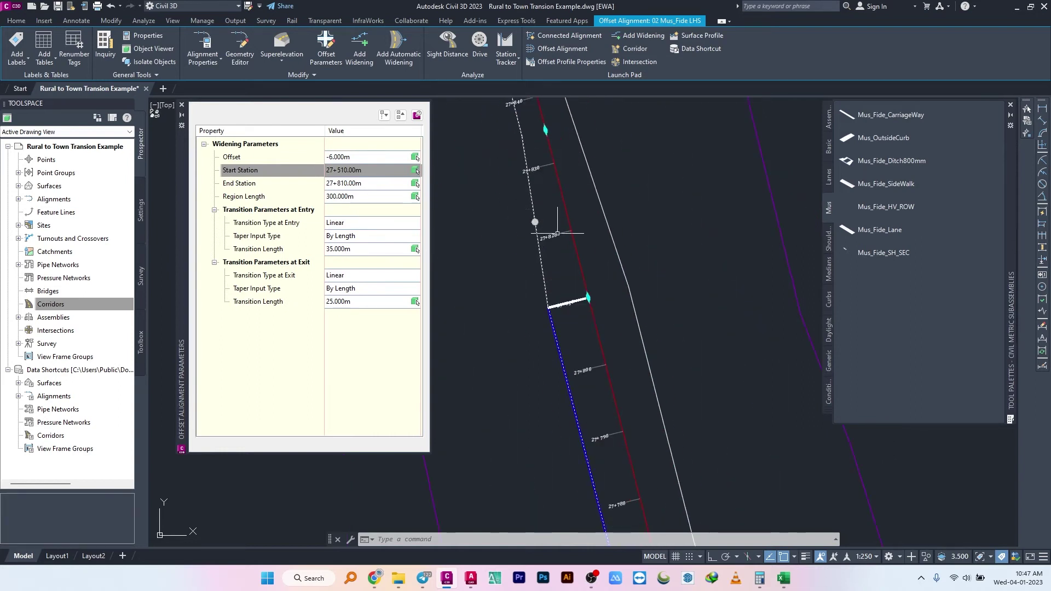
left_click(350, 301)
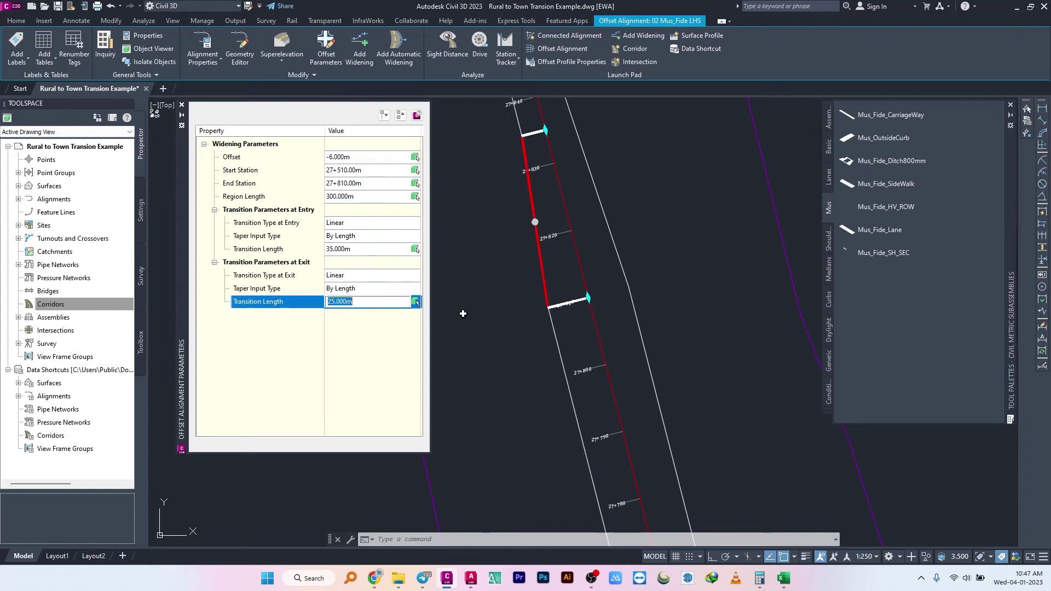
type("35")
key("Return")
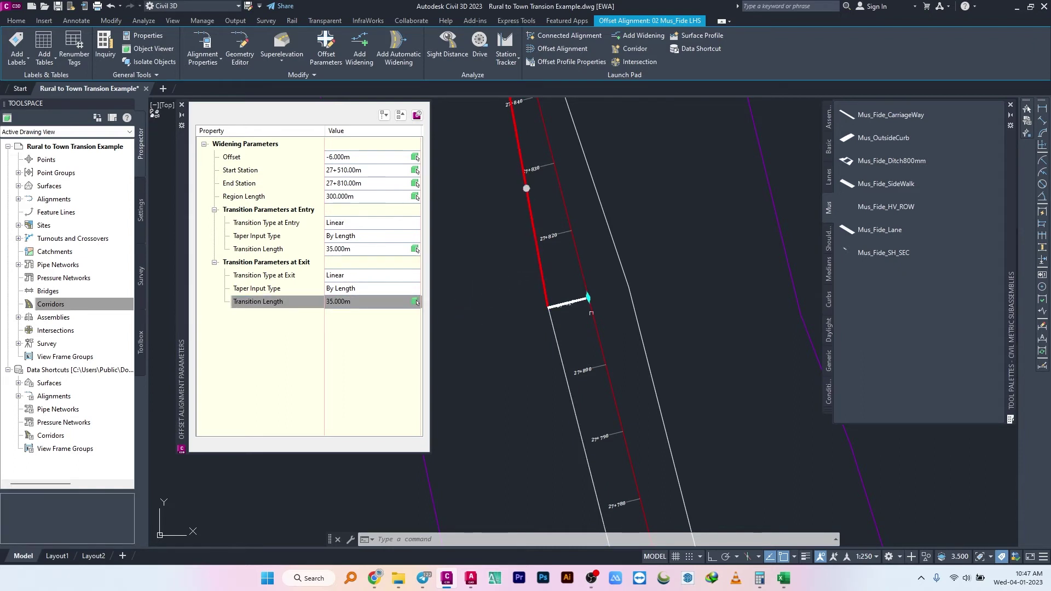
- Close the widening parameters panel and clear the current selection
left_click(181, 104)
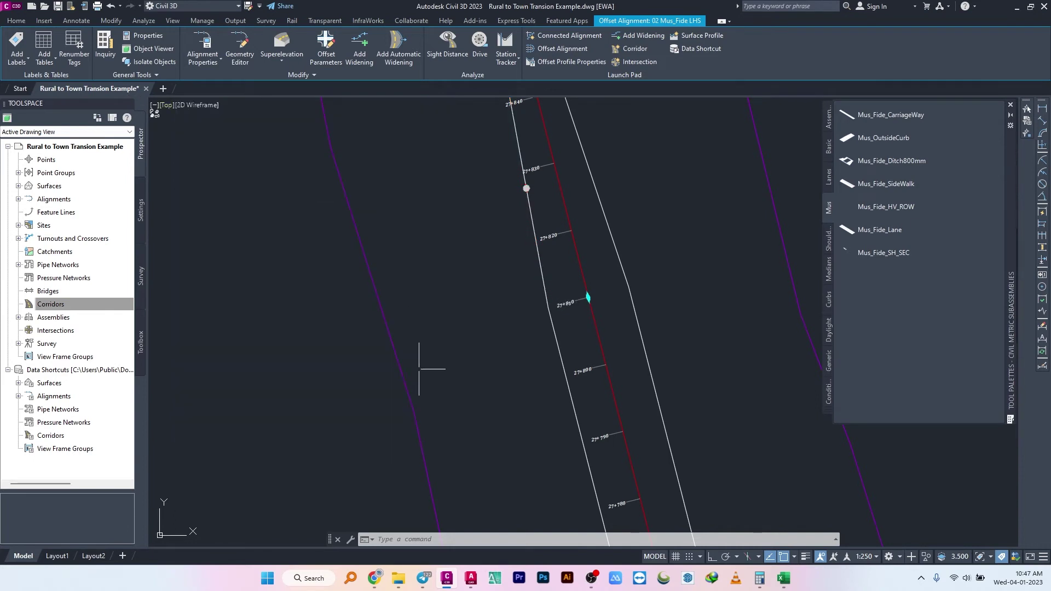
scroll(396, 350, "down", 3)
key("Escape")
scroll(410, 312, "down", 4)
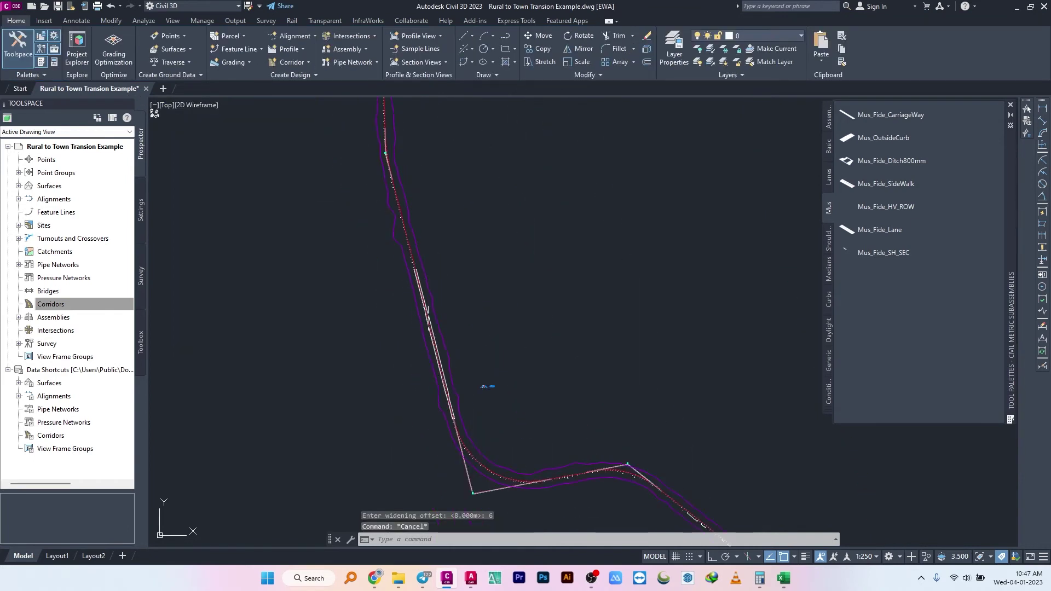
scroll(487, 386, "up", 3)
scroll(482, 351, "up", 3)
scroll(454, 285, "up", 2)
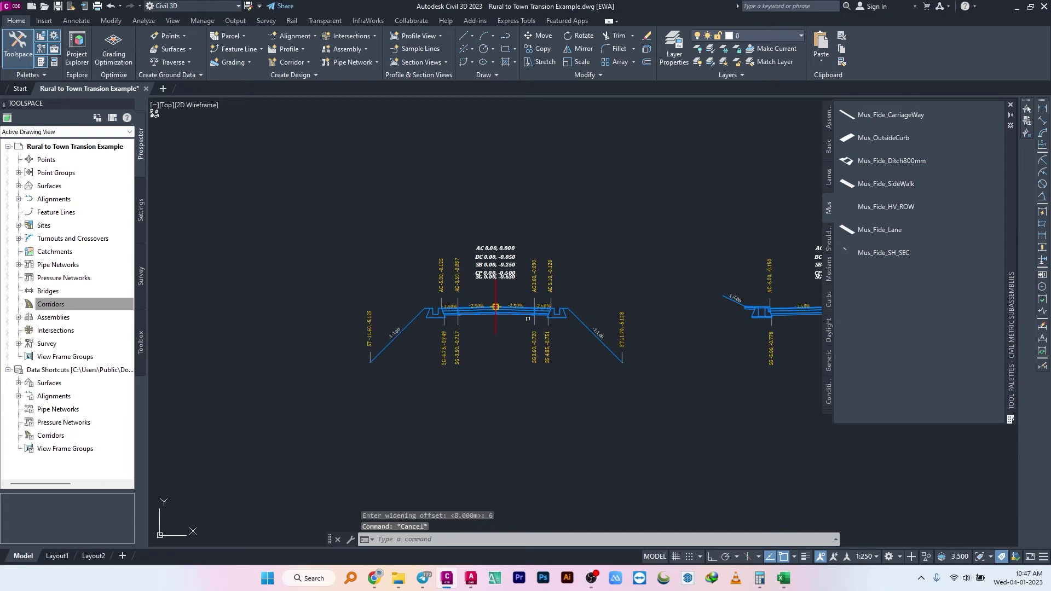
scroll(472, 311, "down", 2)
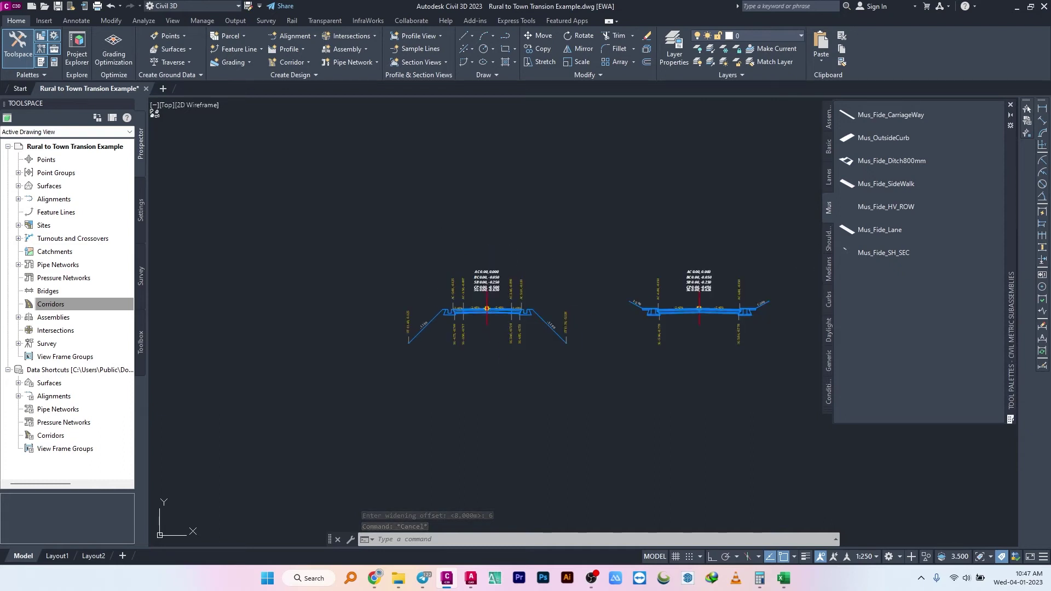
scroll(652, 292, "down", 3)
scroll(602, 285, "down", 1)
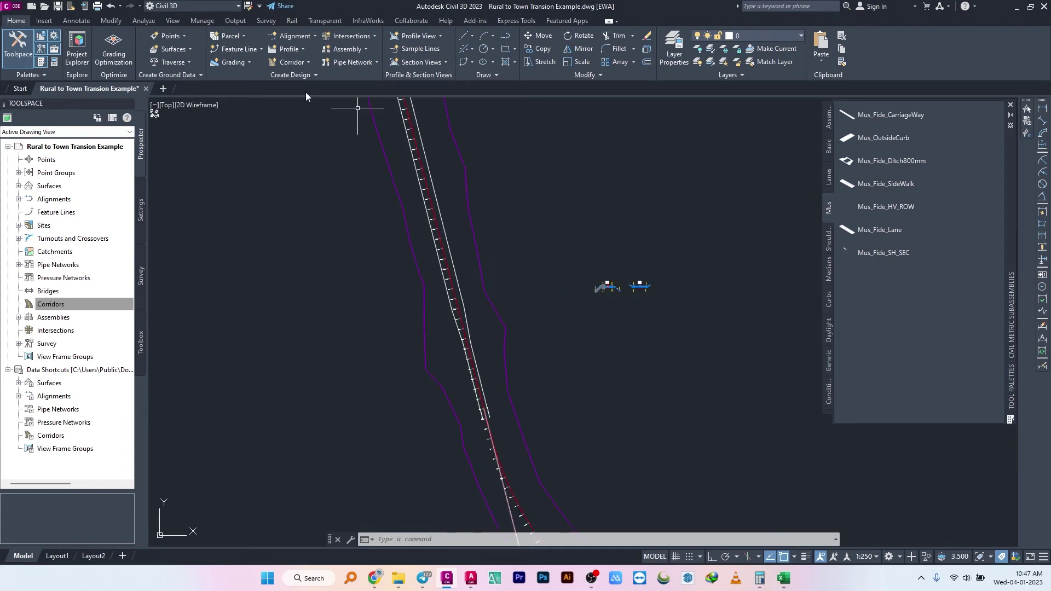
- Create a Mus-Fide_Corridor Style corridor on alignment HA with the Rural assembly targeting OGL
left_click(294, 66)
left_click(293, 80)
left_click(548, 182)
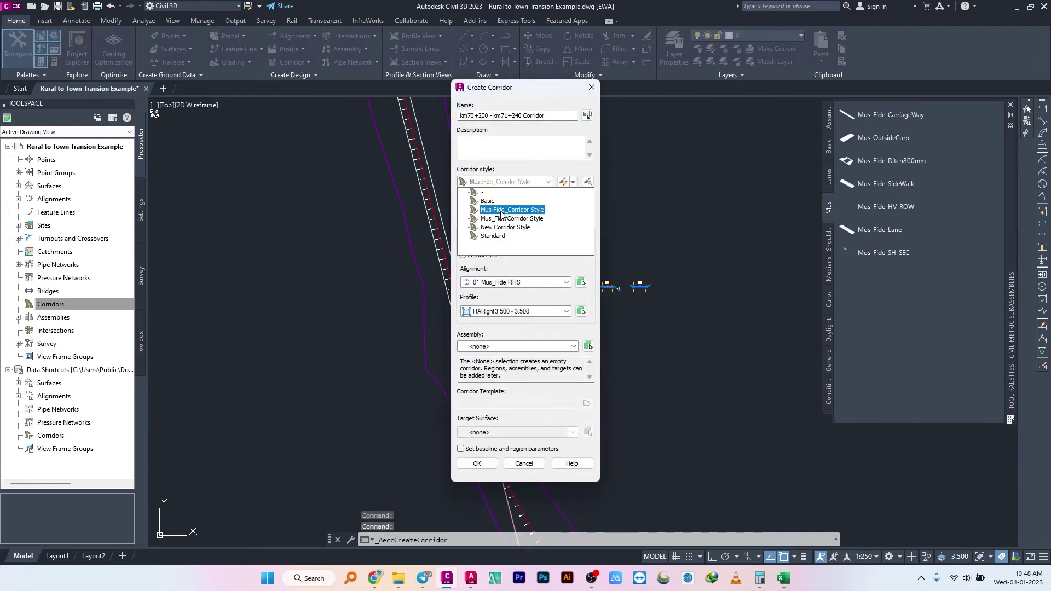
left_click(505, 211)
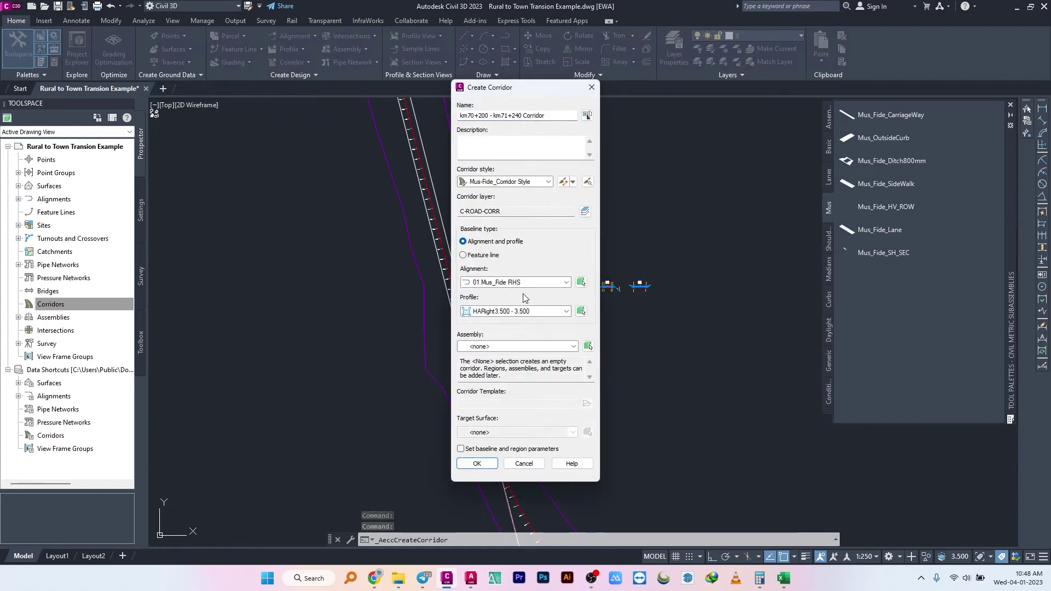
left_click(525, 283)
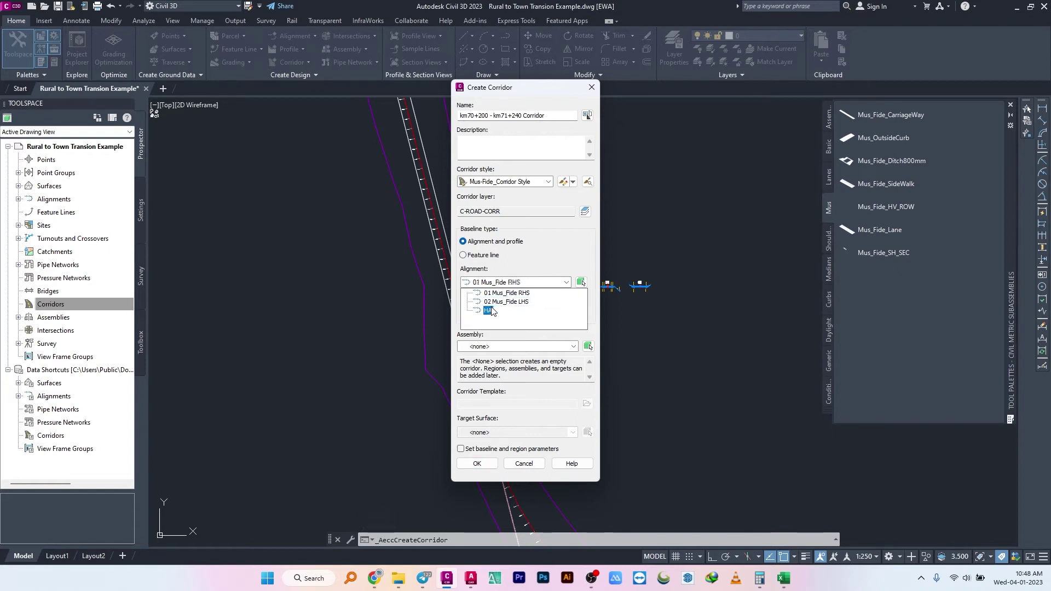
left_click(527, 311)
left_click(495, 347)
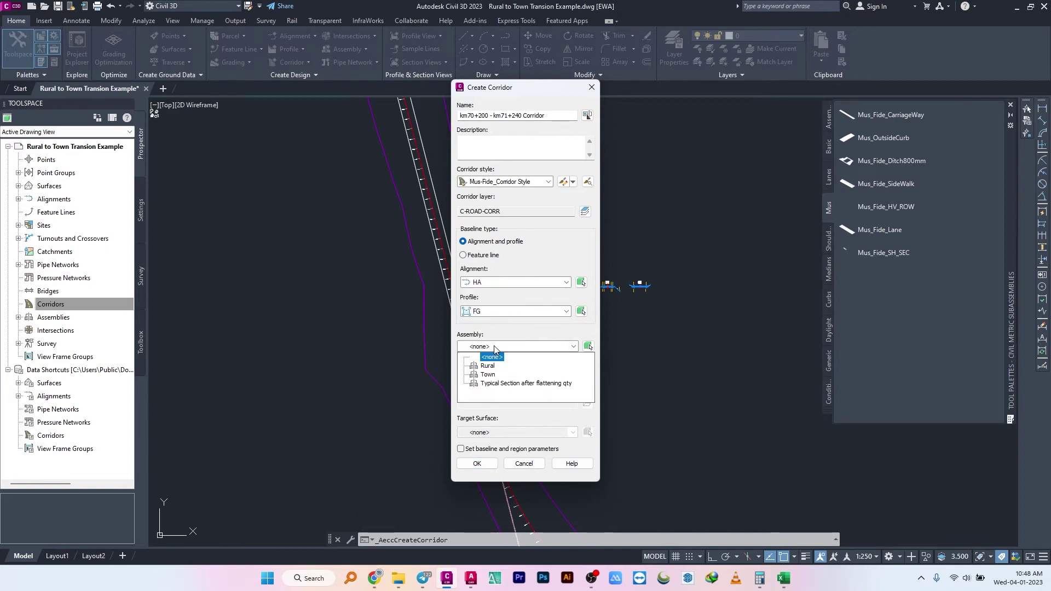
left_click(487, 366)
left_click(504, 433)
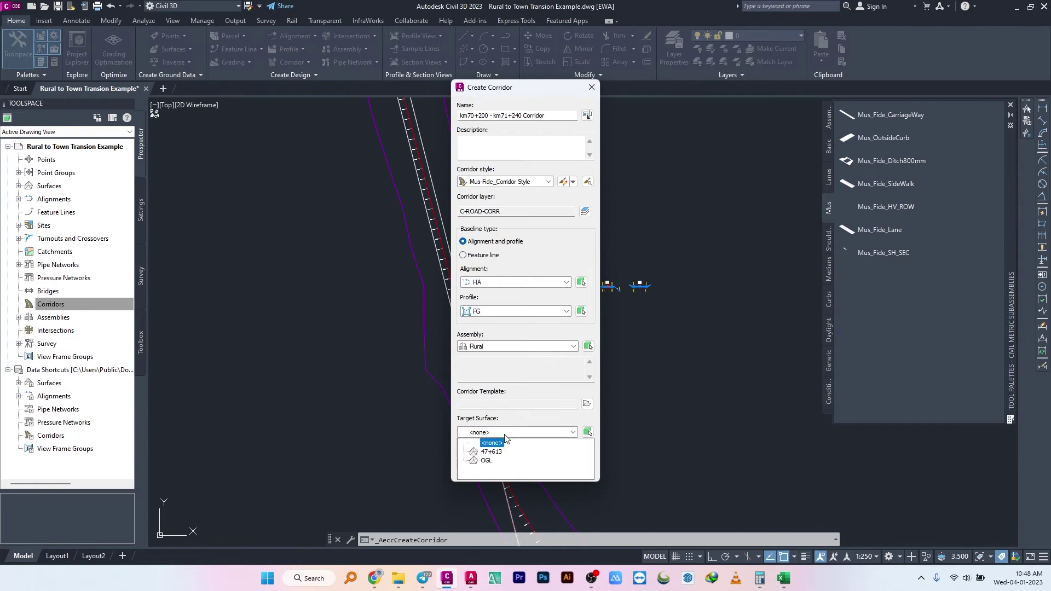
left_click(486, 460)
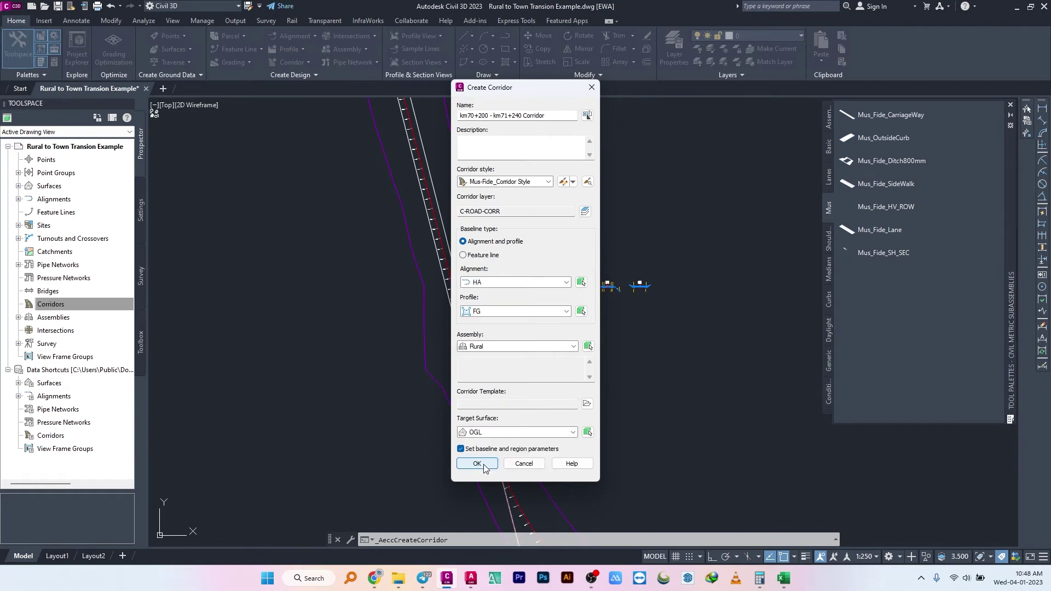
left_click(484, 468)
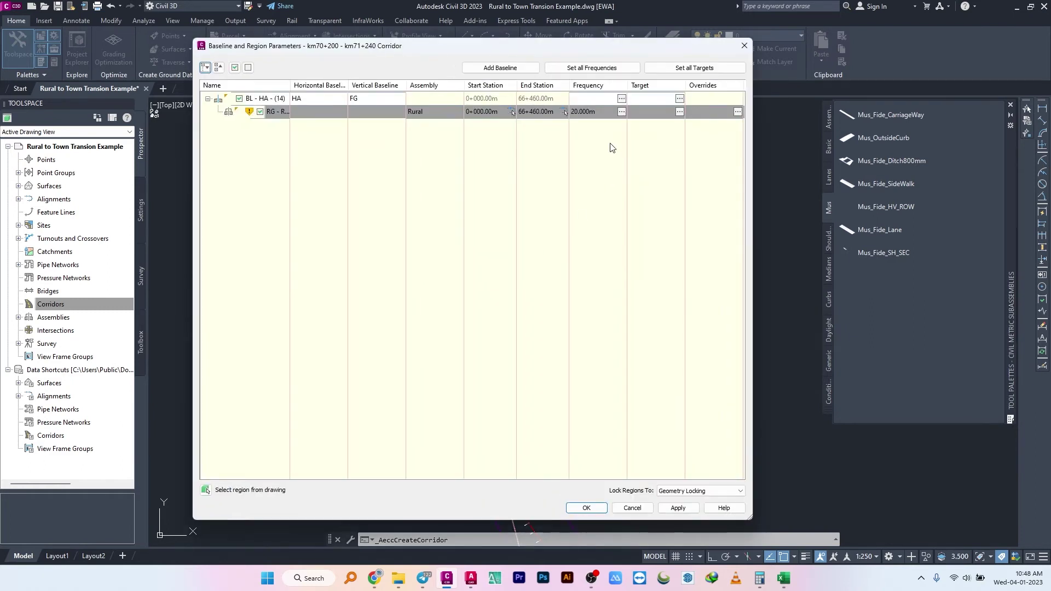
- Set the Rural region's start station to 27+420.00m and end station to 27+509.00m
left_click(485, 113)
type("27420")
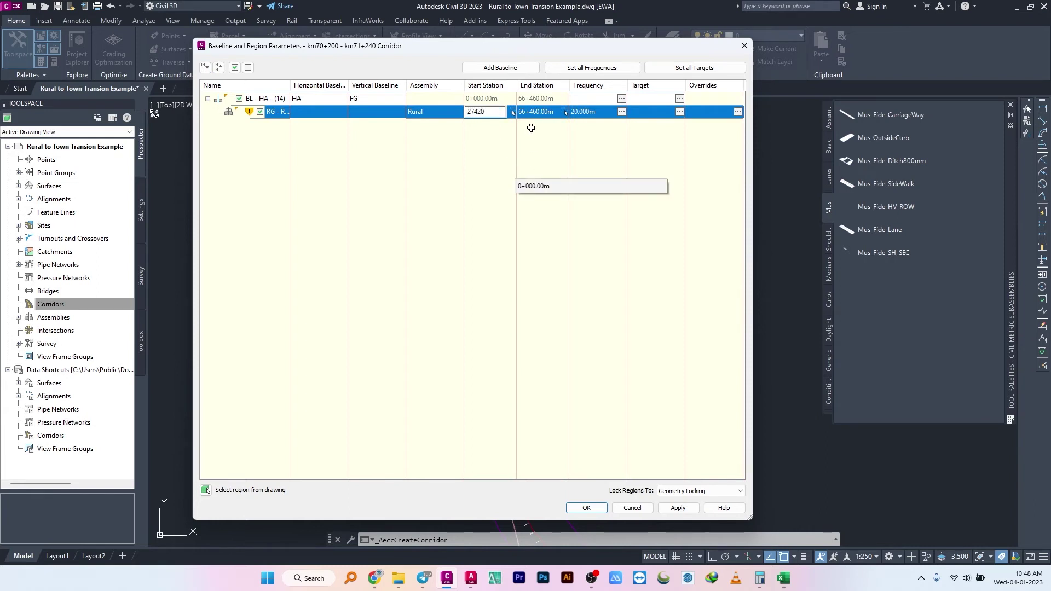
left_click(538, 112)
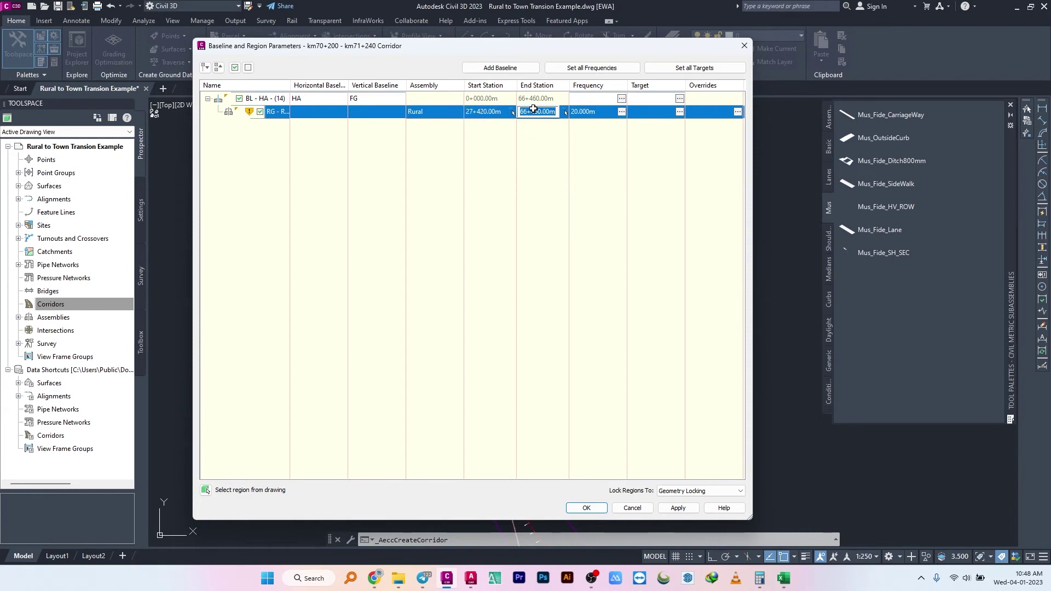
type("27509")
left_click(539, 144)
left_click(536, 116)
type("2")
left_click(530, 162)
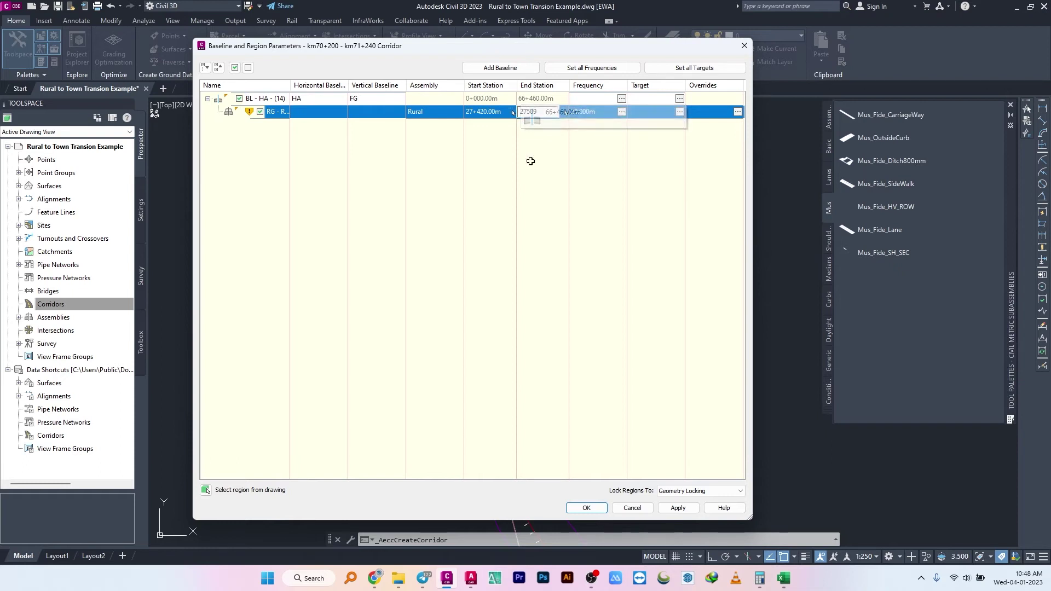
right_click(387, 115)
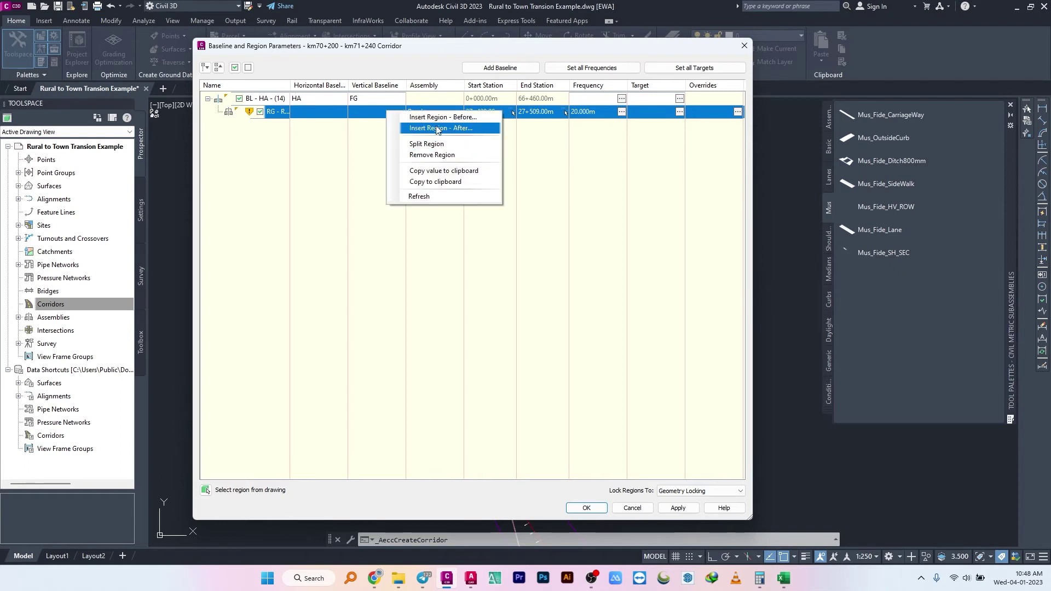
- Insert a Town region after Rural, running from 27+509.50m to 27+810.00m
left_click(480, 129)
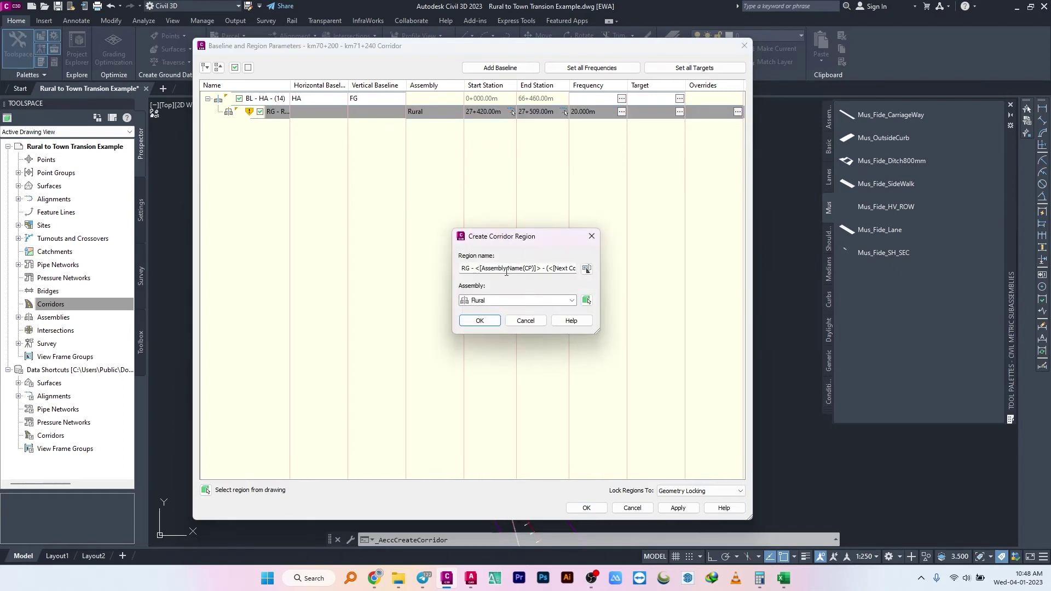
left_click(499, 302)
left_click(486, 321)
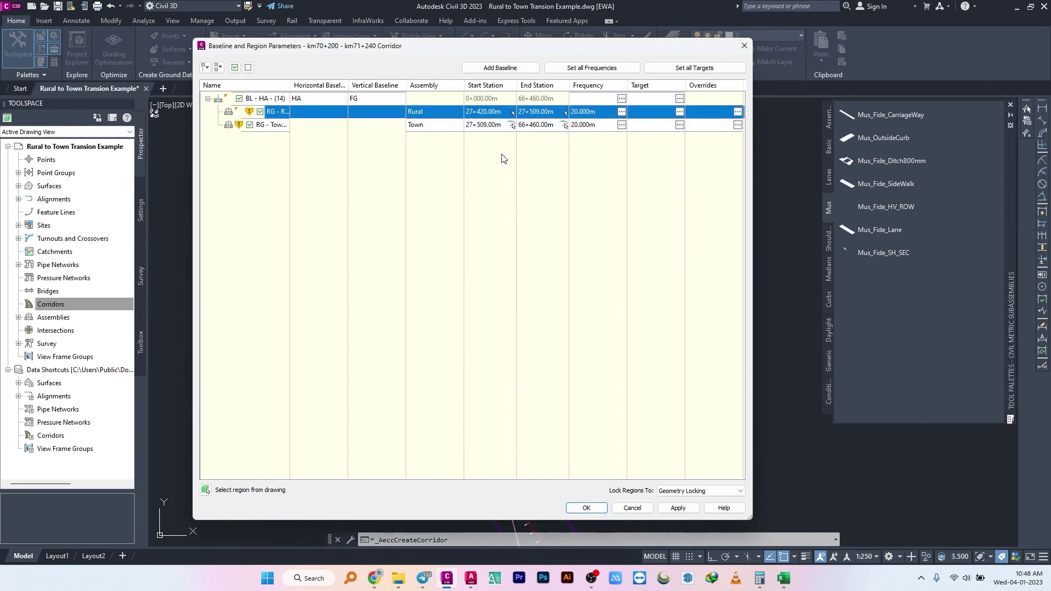
double_click(524, 127)
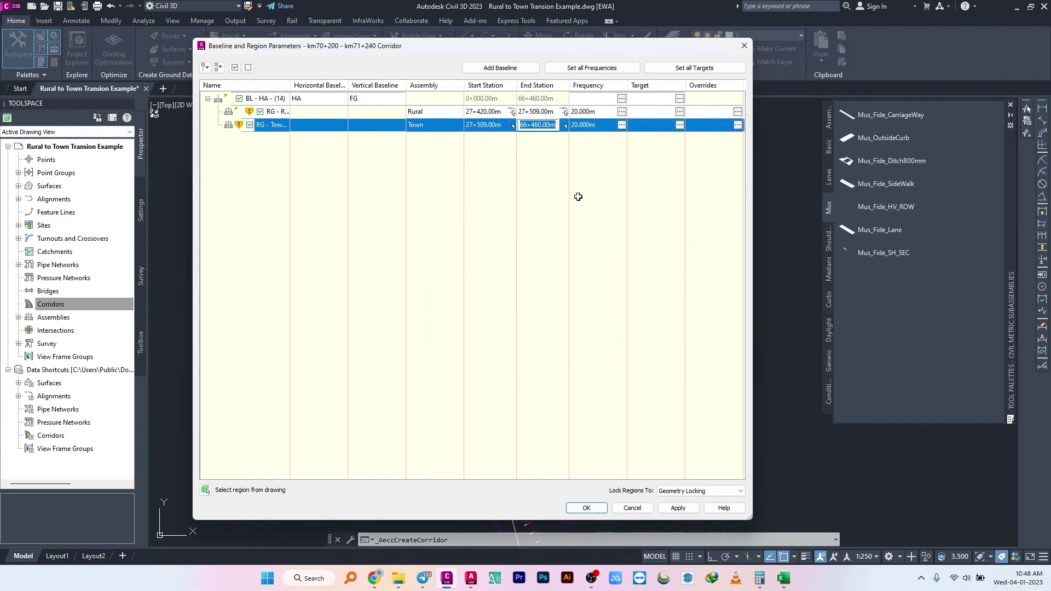
type("27810")
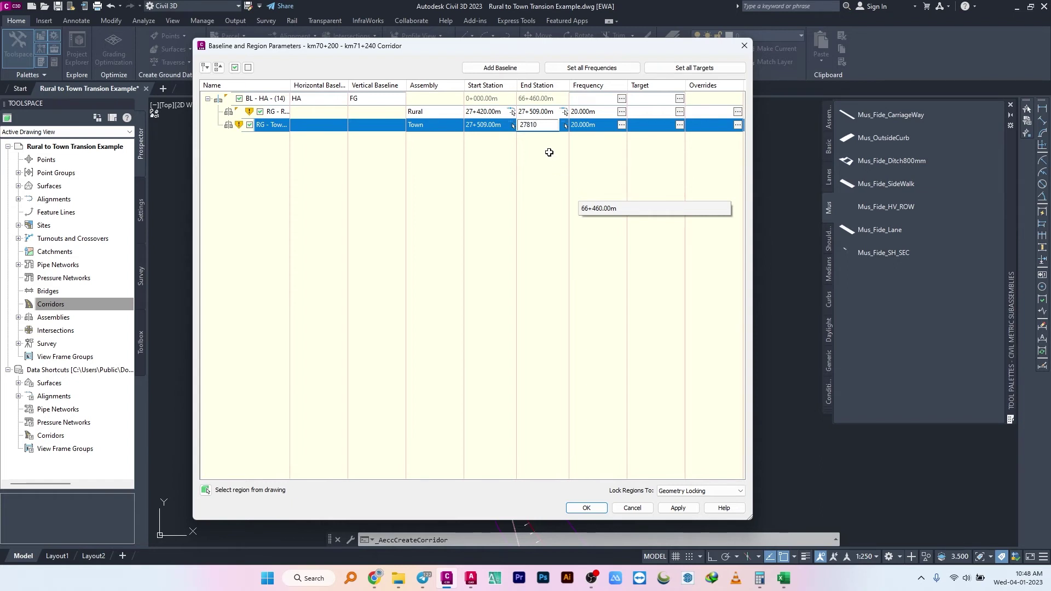
key("Return")
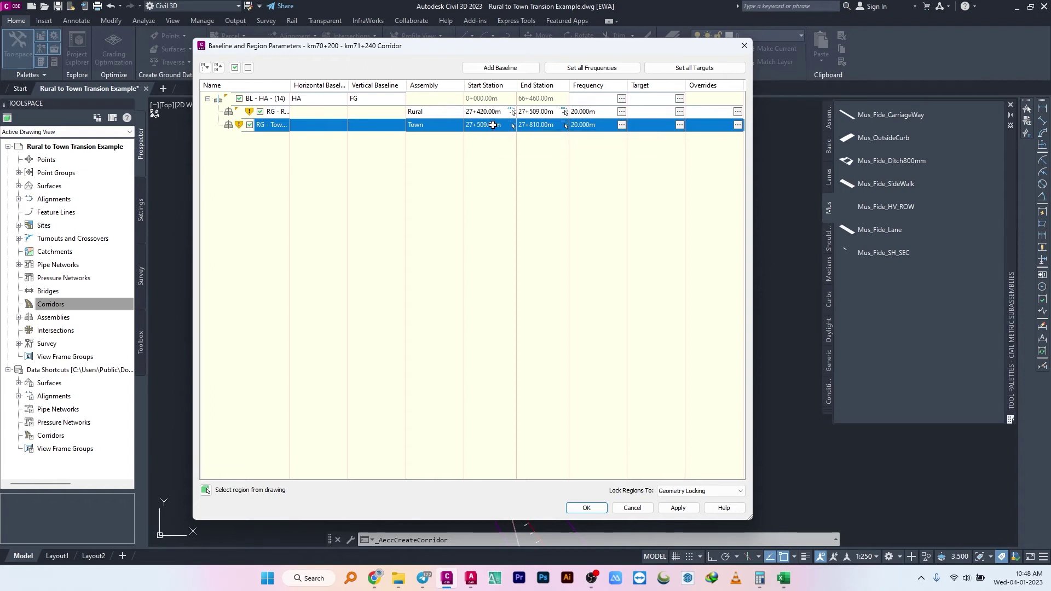
double_click(539, 111)
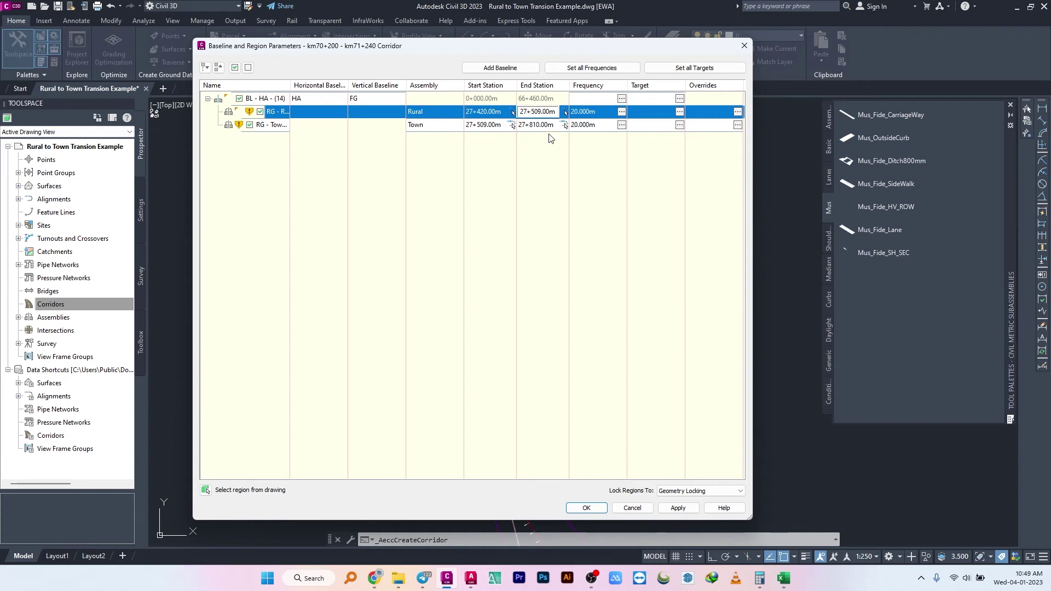
type("5")
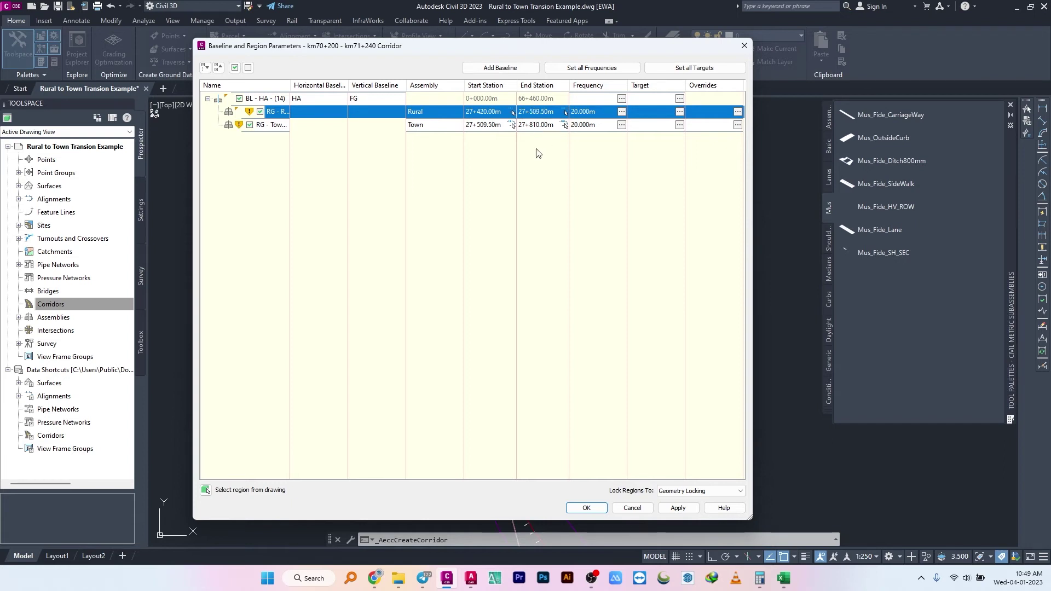
double_click(486, 124)
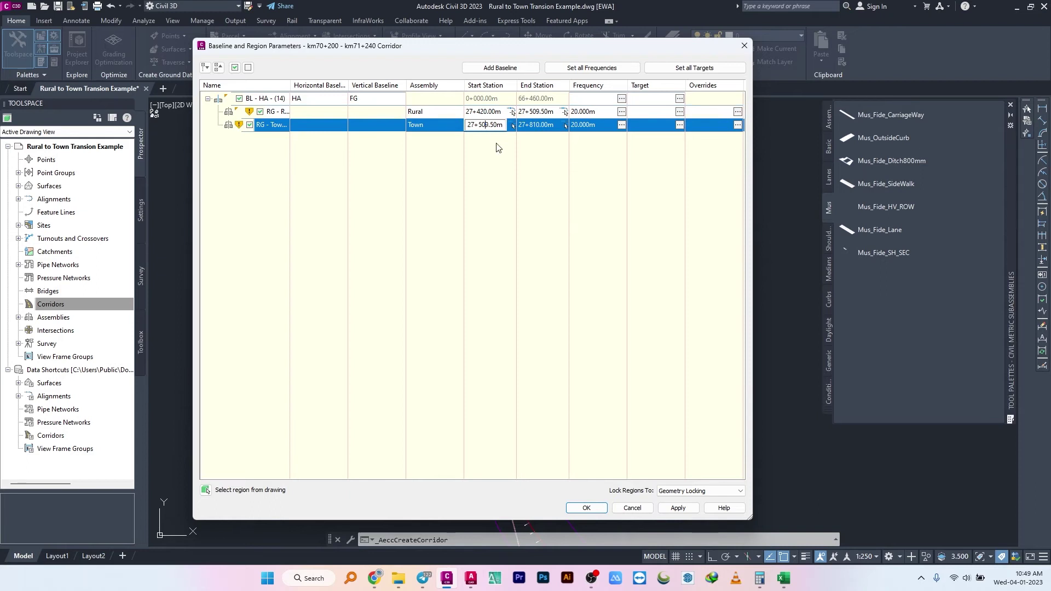
left_click(497, 147)
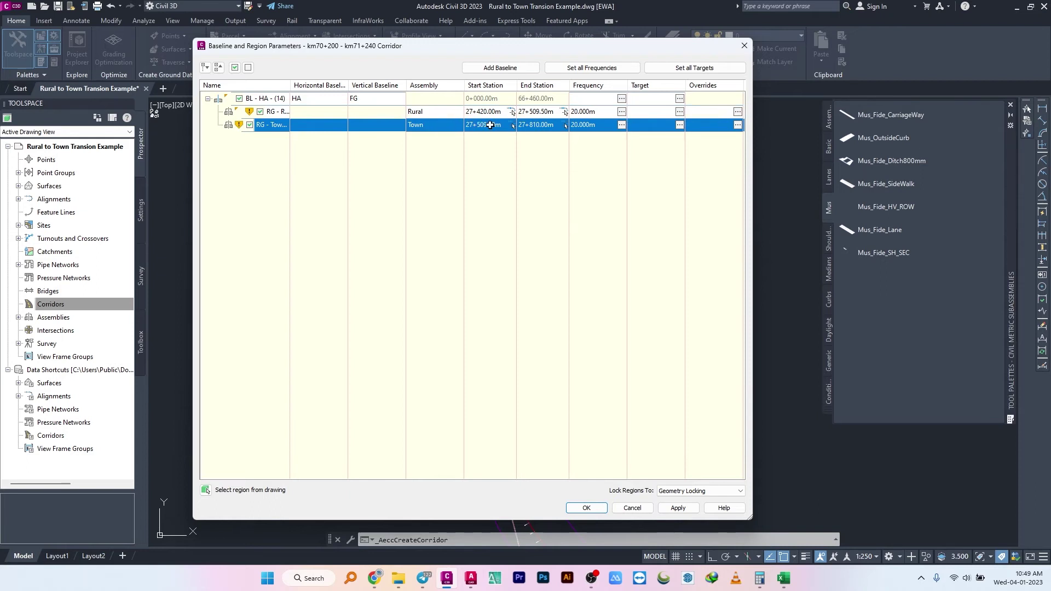
- Add a second Rural region after Town ending at 27+900.00m
right_click(438, 129)
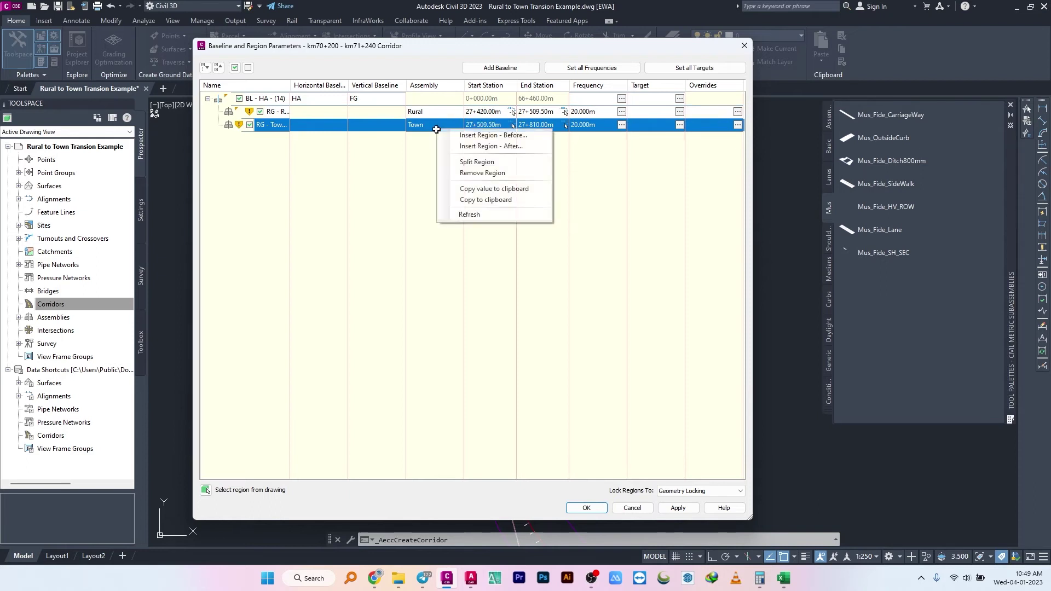
left_click(491, 146)
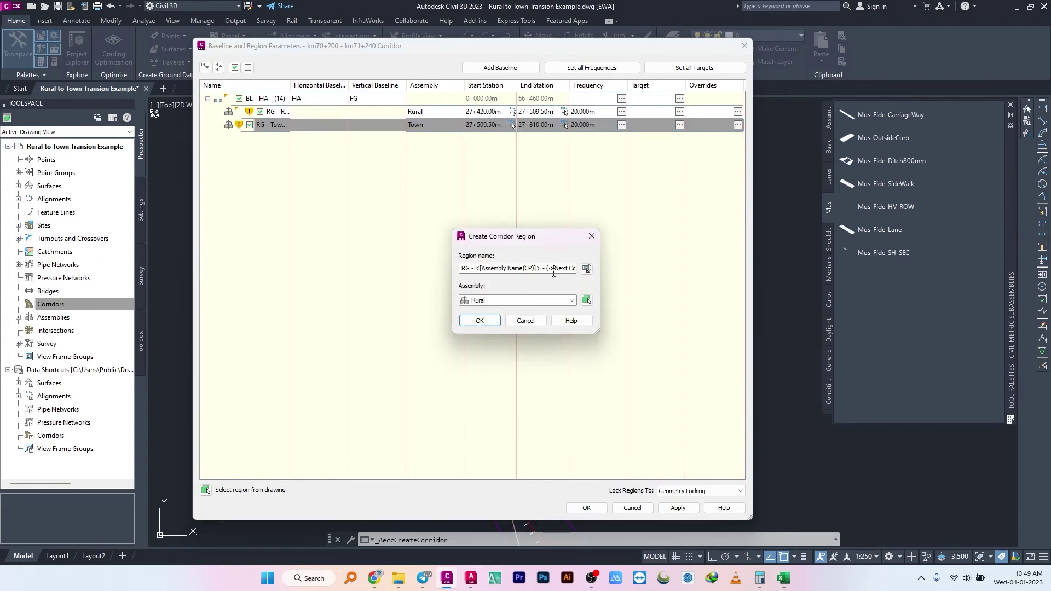
left_click(480, 321)
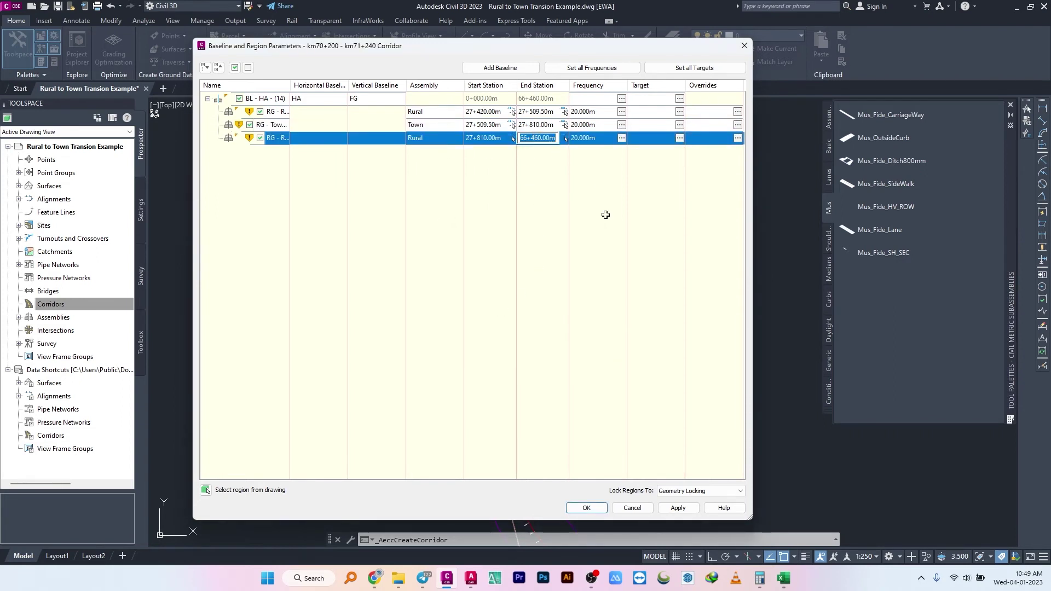
type("27900")
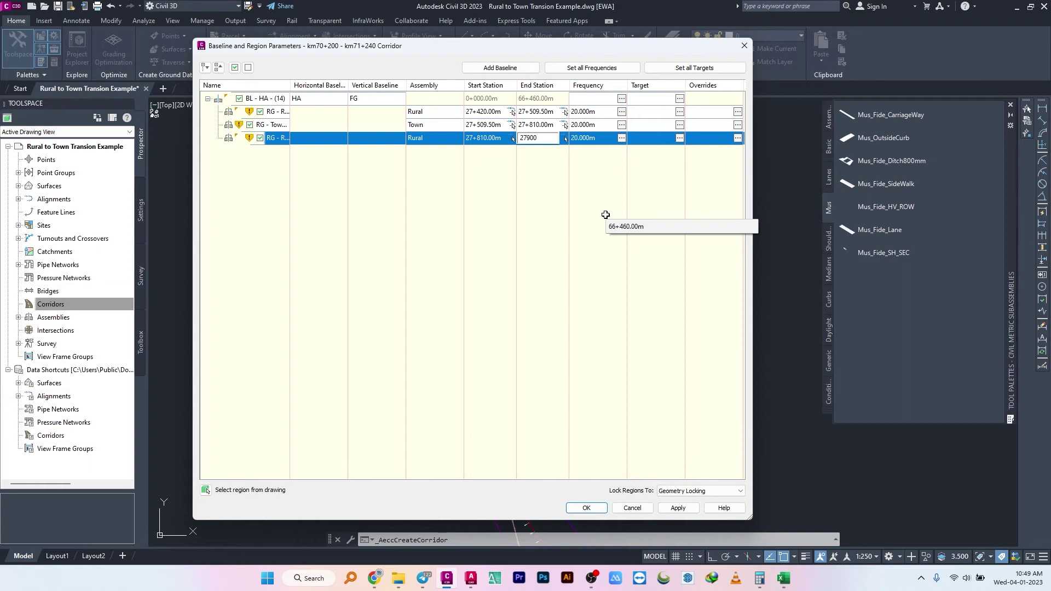
left_click(547, 163)
left_click(709, 67)
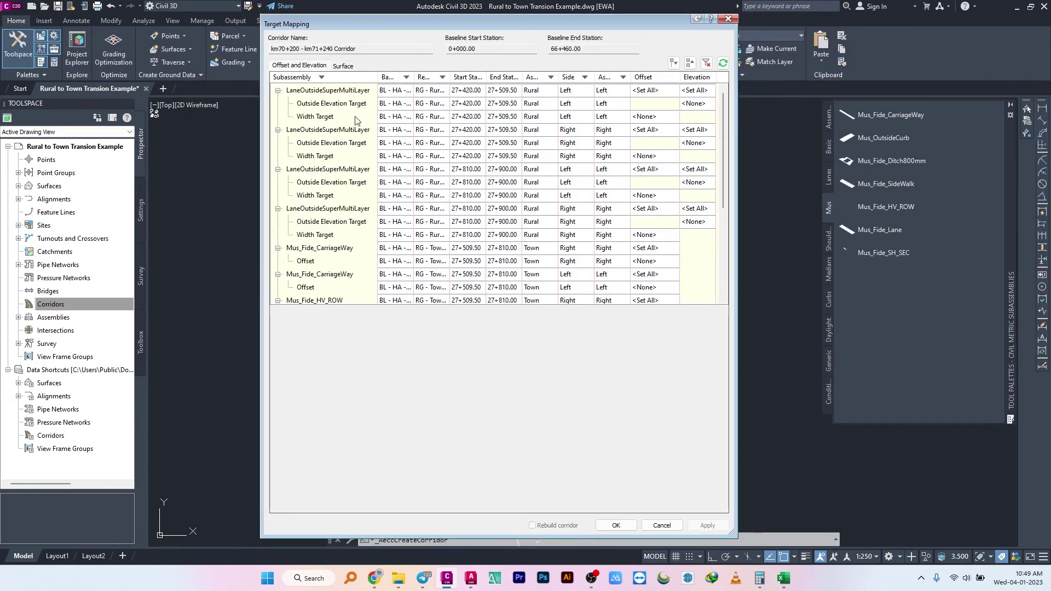
- Map each region's left lane width to 02 Mus_Fide LHS and right lane width to 01 Mus_Fide RHS
left_click(303, 117)
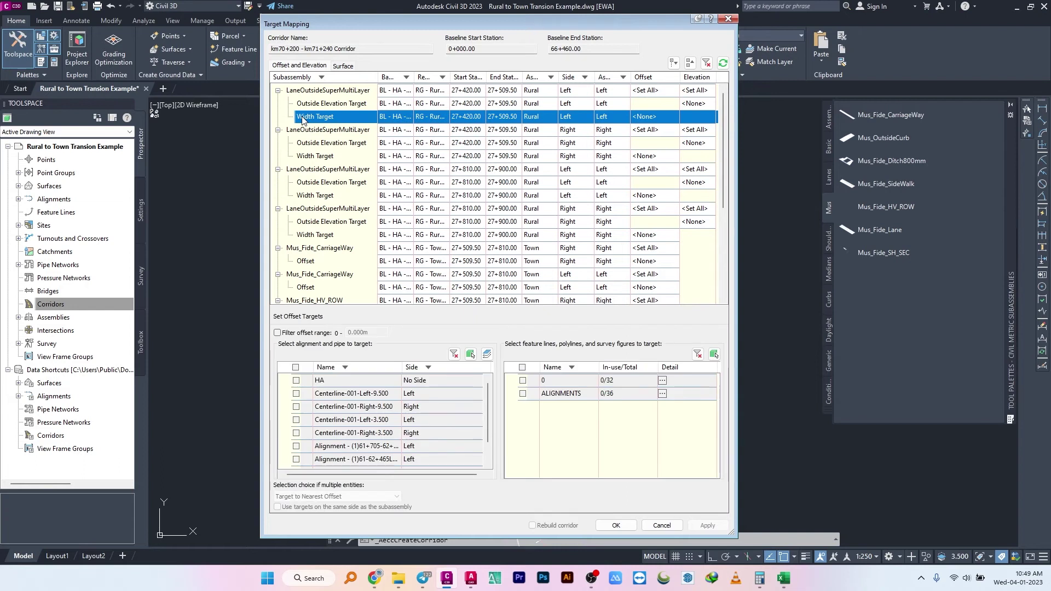
scroll(327, 438, "down", 1)
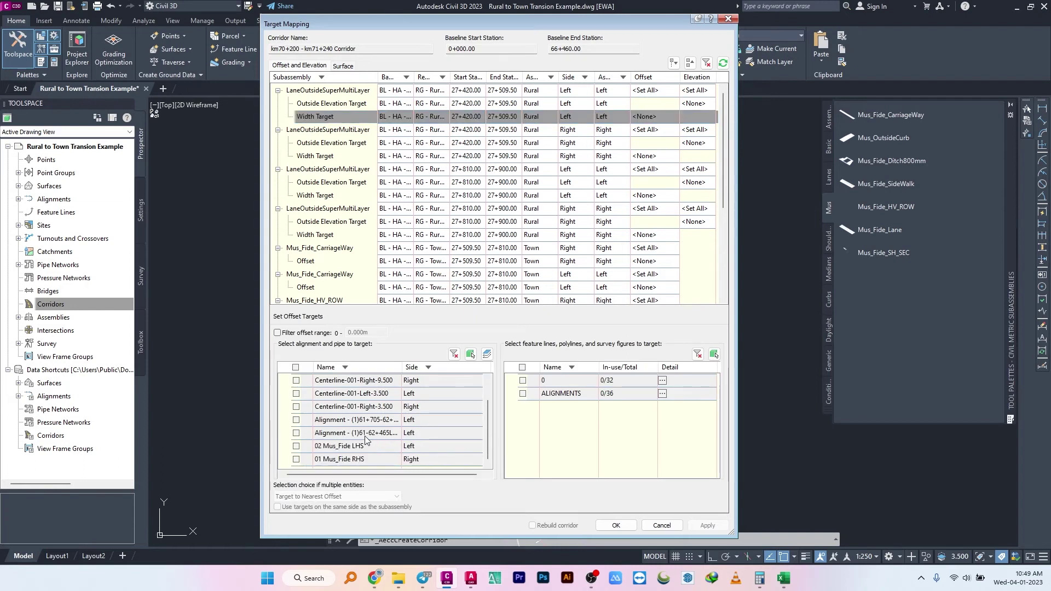
left_click(296, 446)
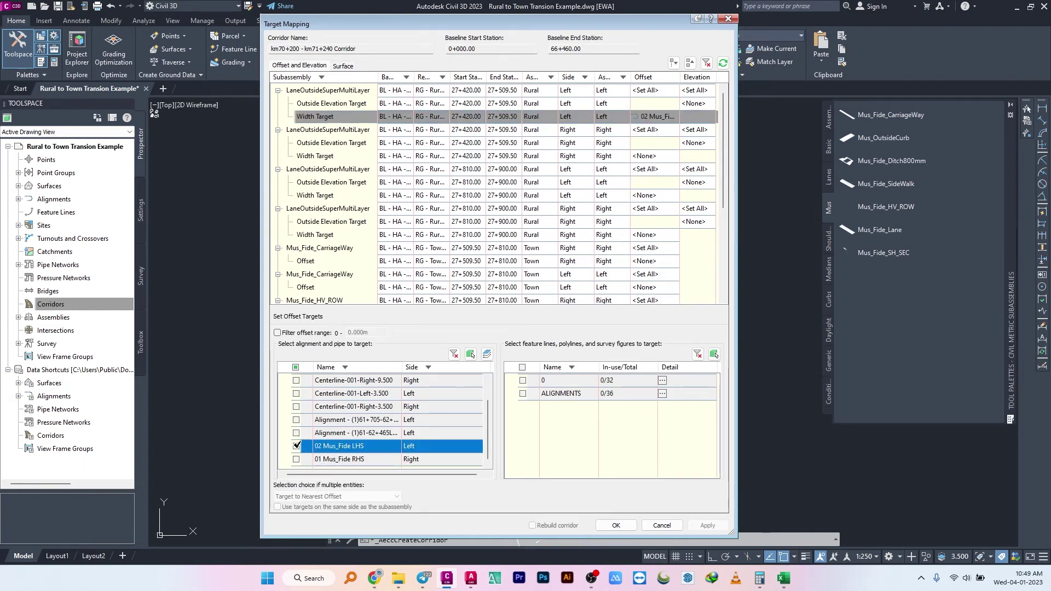
left_click(308, 157)
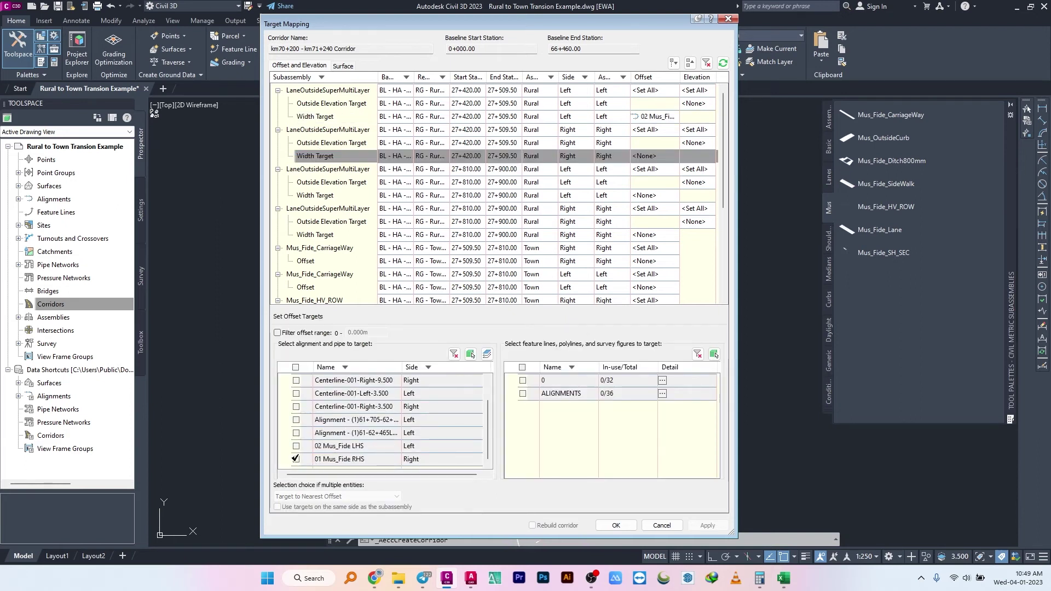
left_click(296, 459)
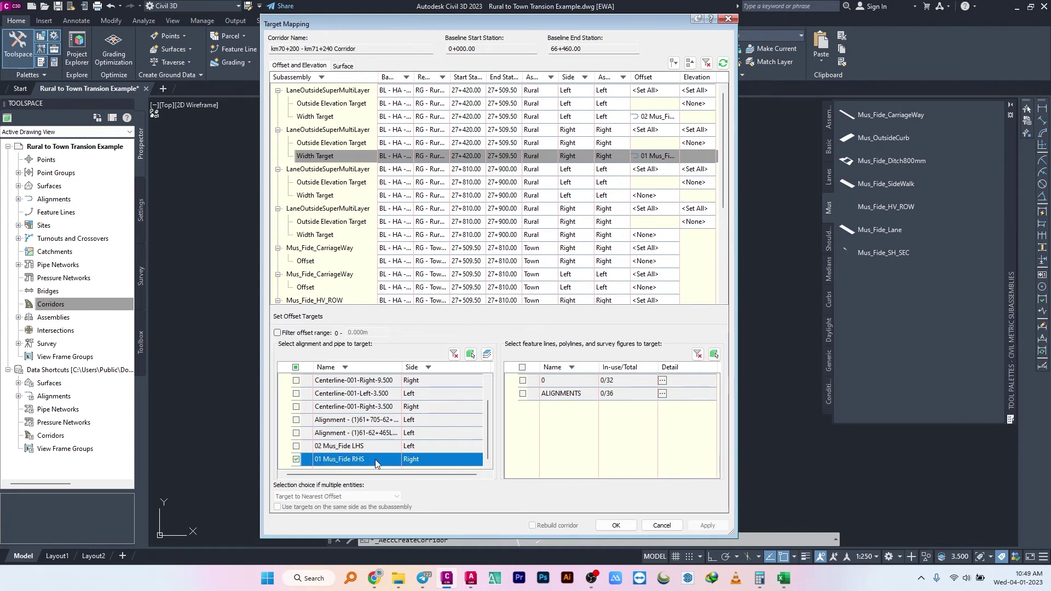
left_click(315, 195)
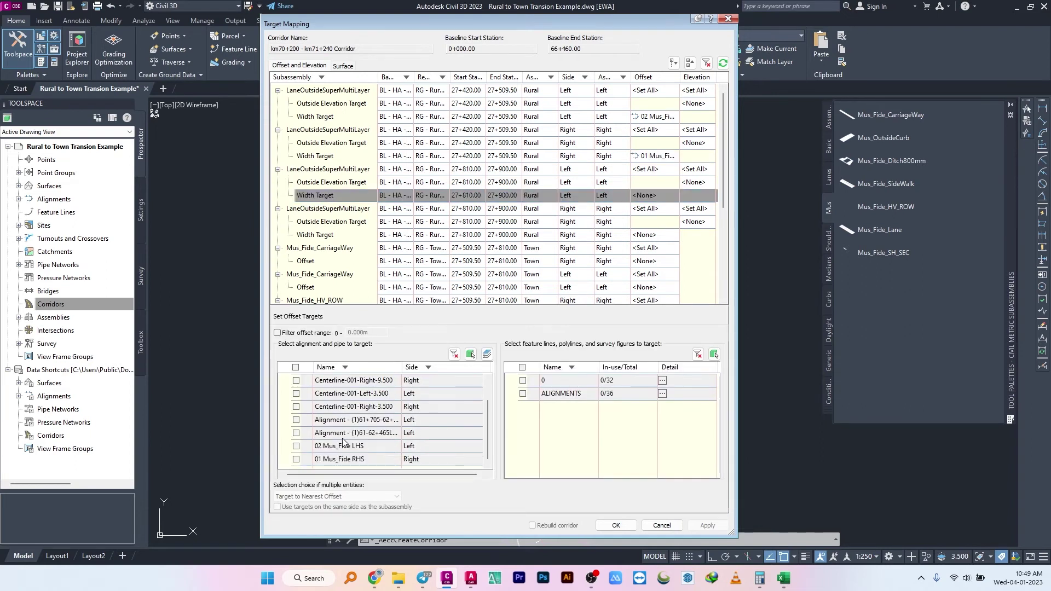
left_click(296, 446)
left_click(318, 236)
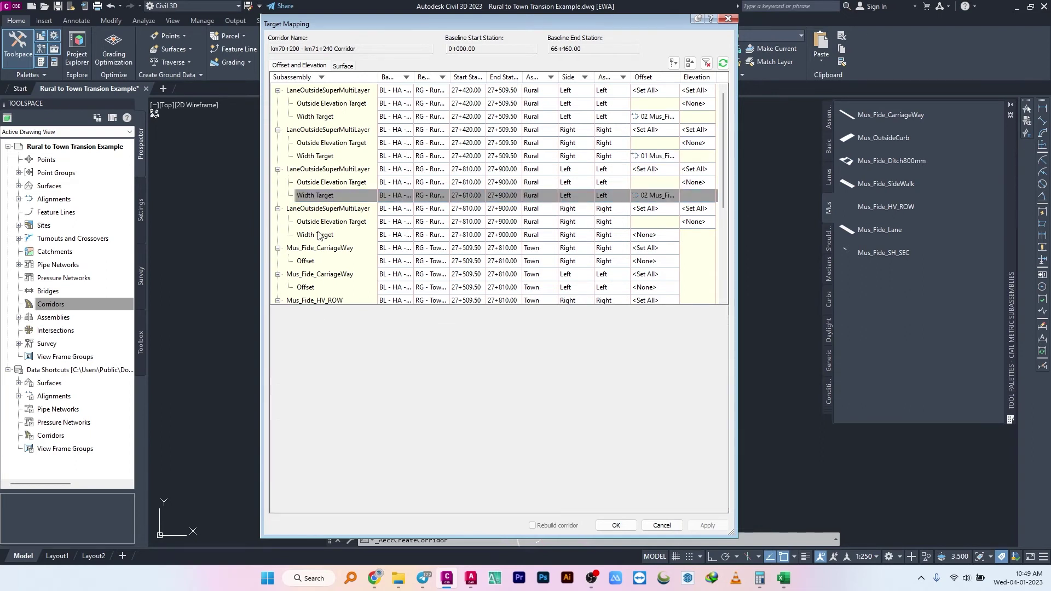
scroll(330, 446, "down", 1)
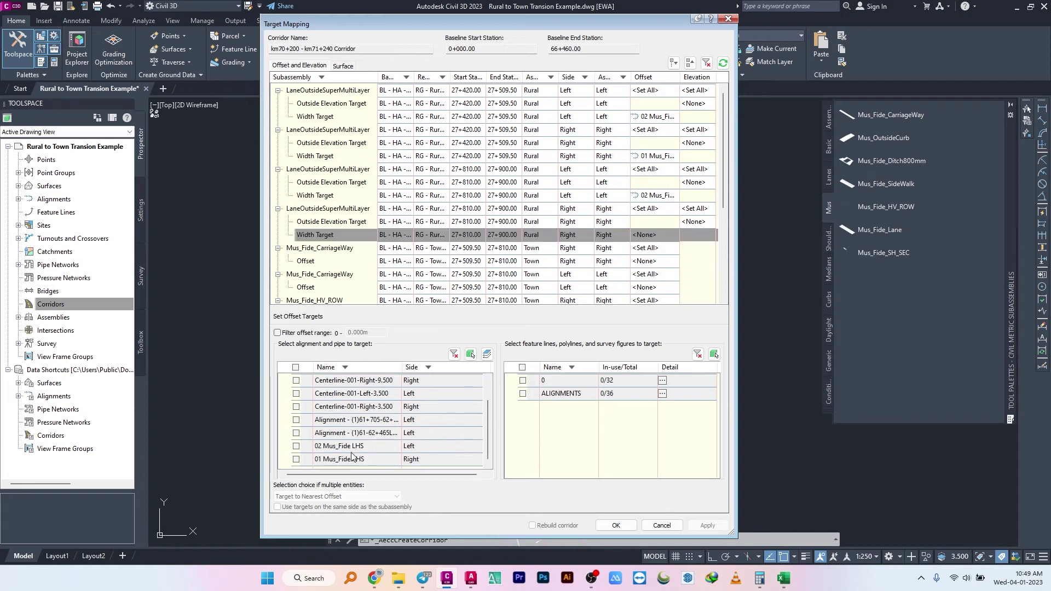
left_click(296, 446)
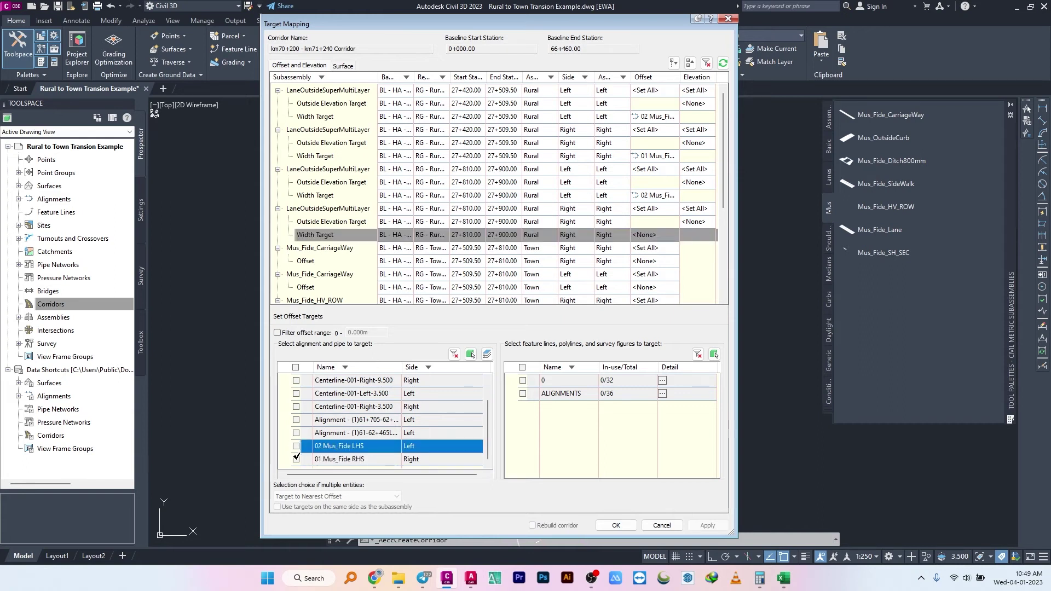
left_click(296, 459)
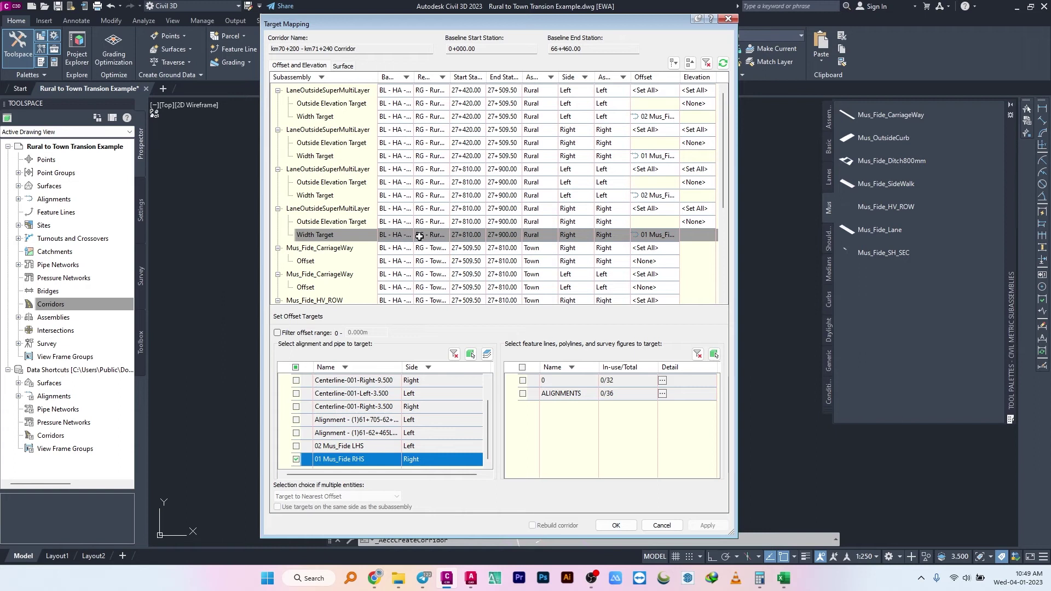
left_click(403, 241)
scroll(361, 246, "down", 1)
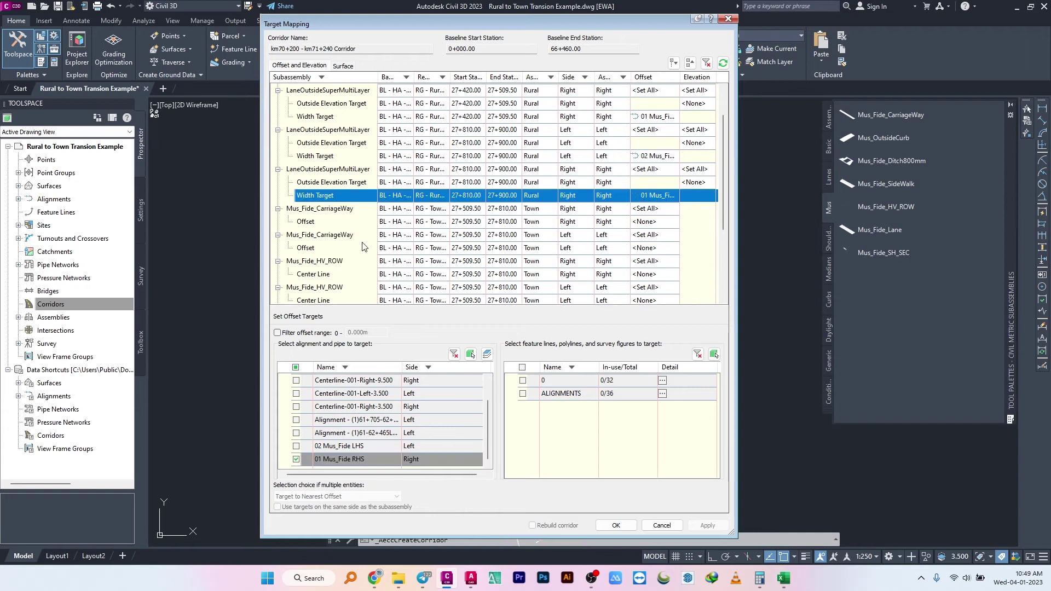
- Map the right carriageway Offset to 01 Mus_Fide RHS and the left to 02 Mus_Fide LHS
left_click(306, 223)
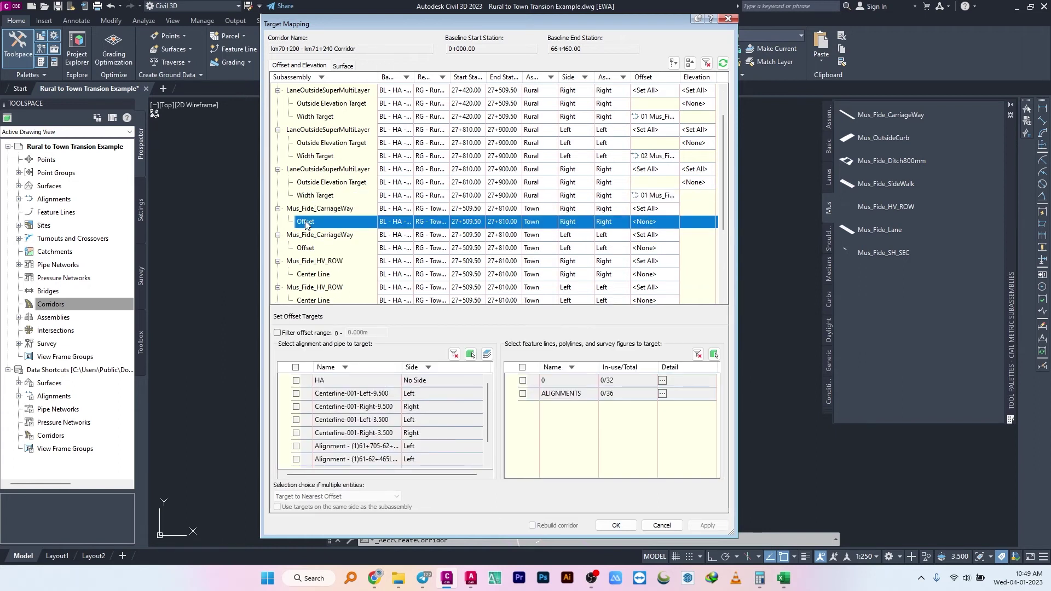
scroll(383, 433, "down", 1)
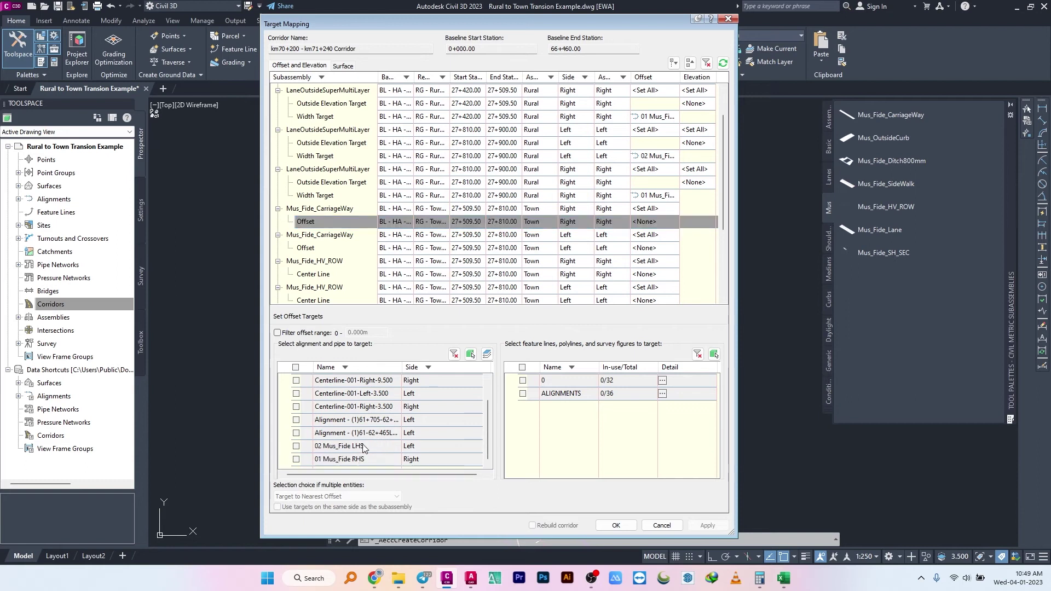
left_click(296, 460)
left_click(306, 247)
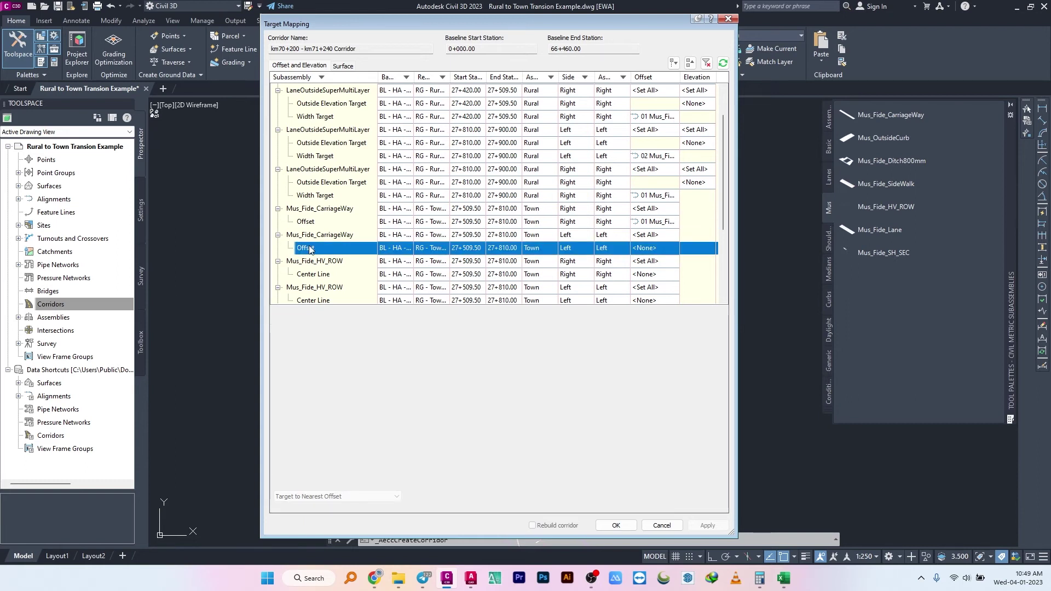
left_click(335, 439)
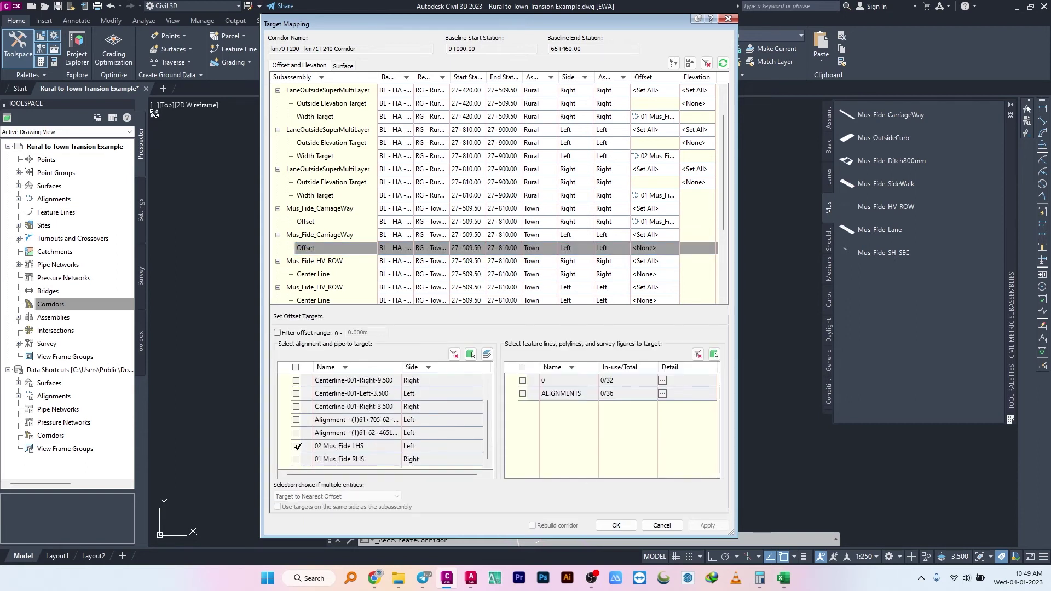
left_click(297, 446)
scroll(331, 273, "down", 2)
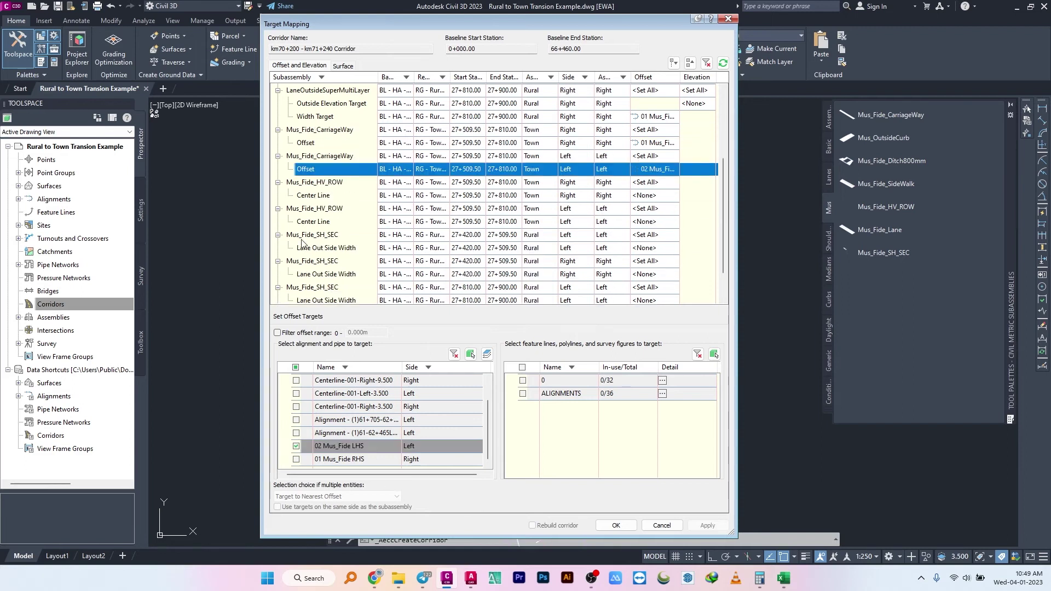
- Map left shoulder Lane Out Side Widths to 02 Mus_Fide LHS and right ones to 01 Mus_Fide RHS
left_click(337, 249)
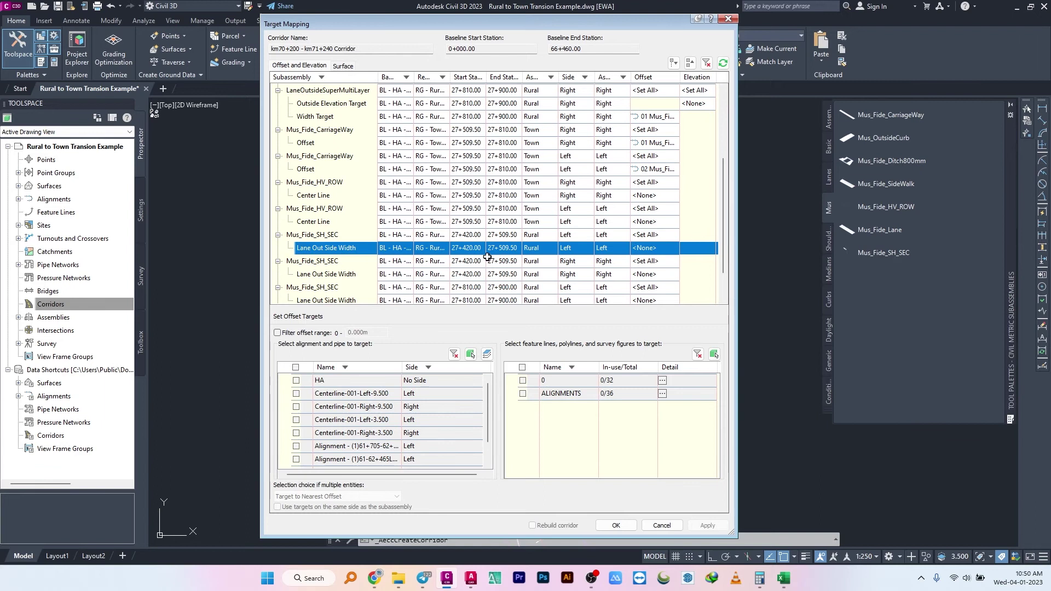
left_click(336, 448)
left_click(295, 445)
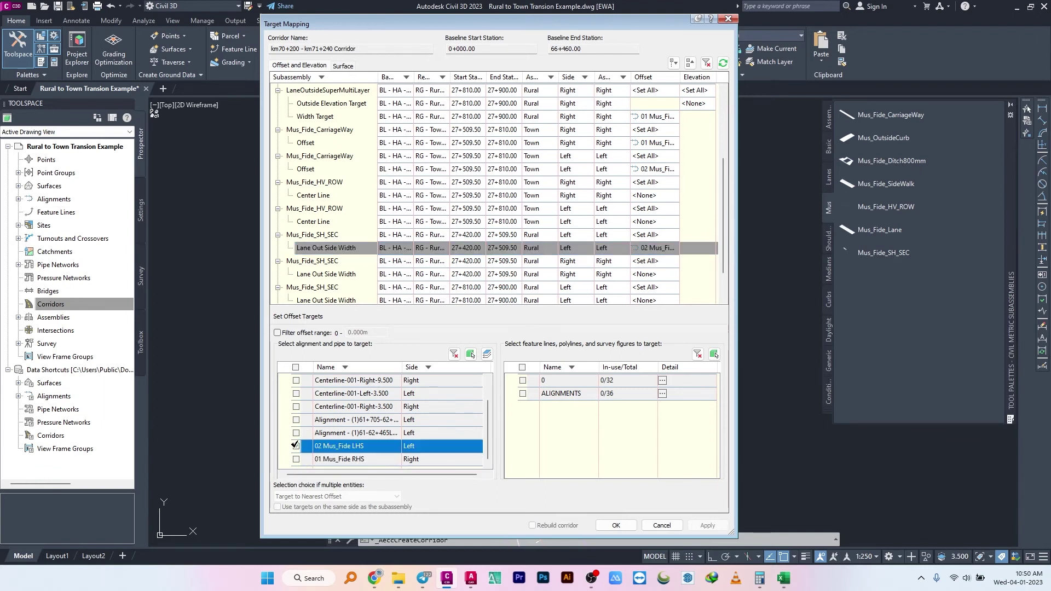
left_click(324, 275)
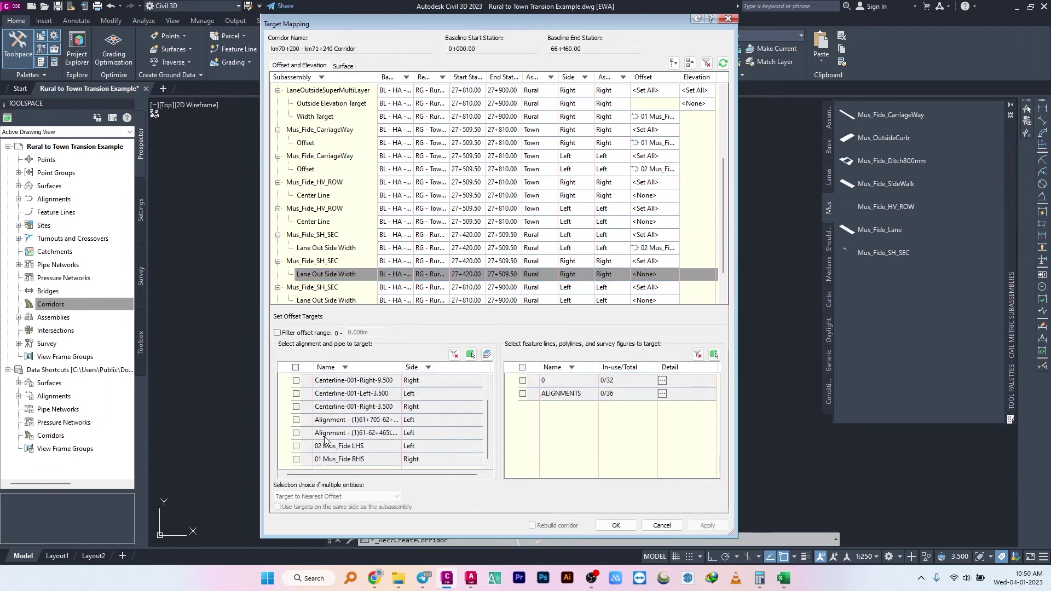
left_click(296, 459)
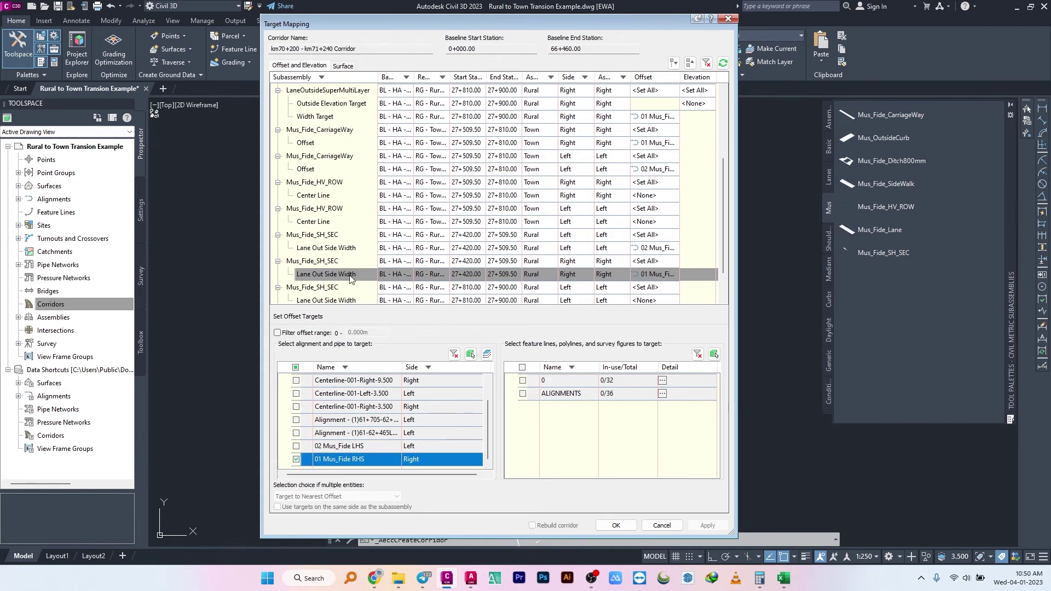
scroll(352, 280, "down", 1)
left_click(335, 262)
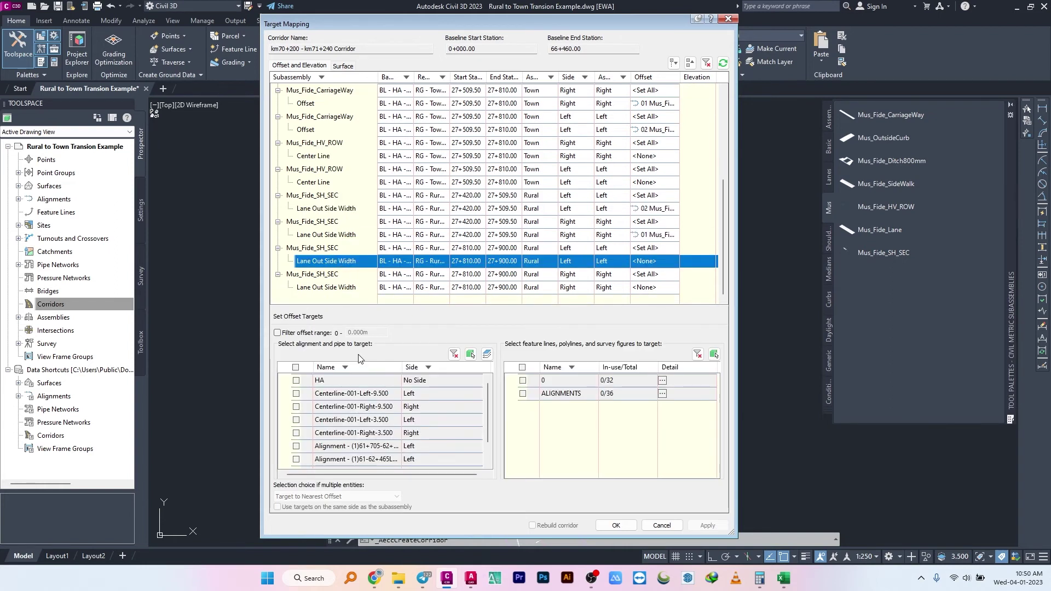
scroll(336, 424, "down", 1)
left_click(296, 445)
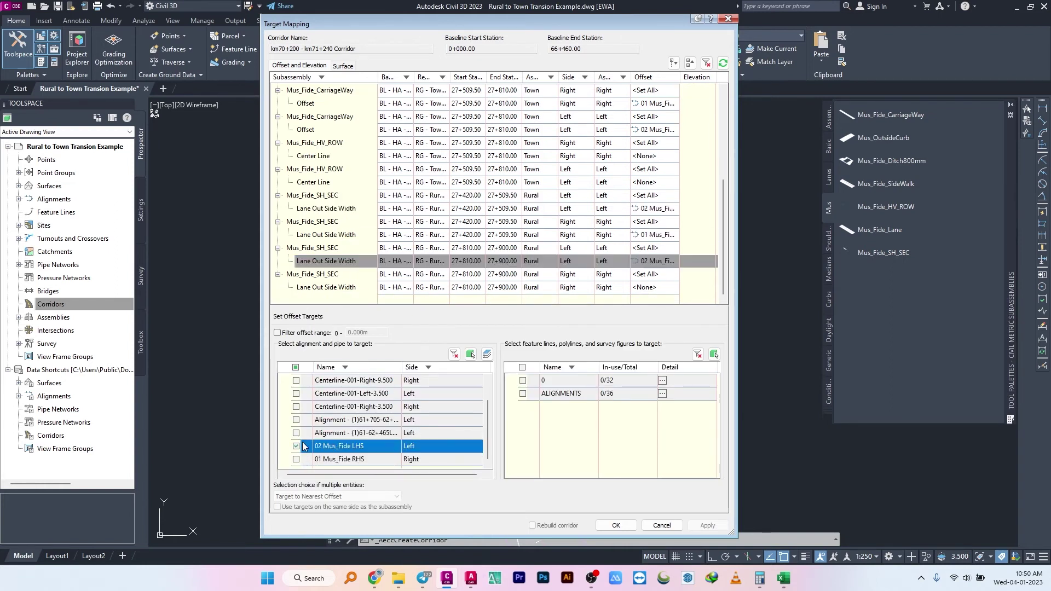
left_click(307, 289)
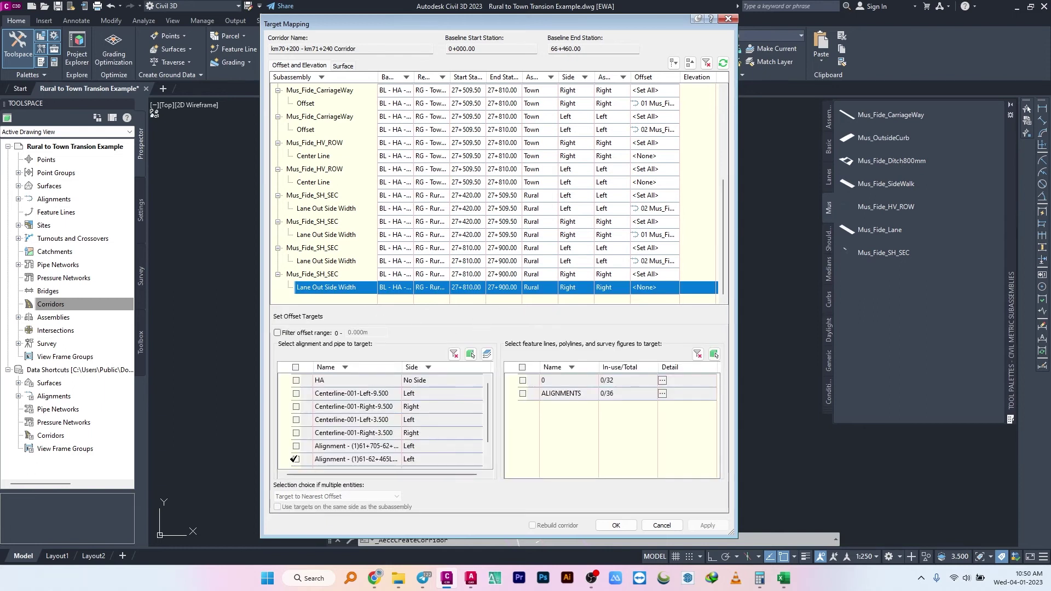
scroll(300, 457, "down", 1)
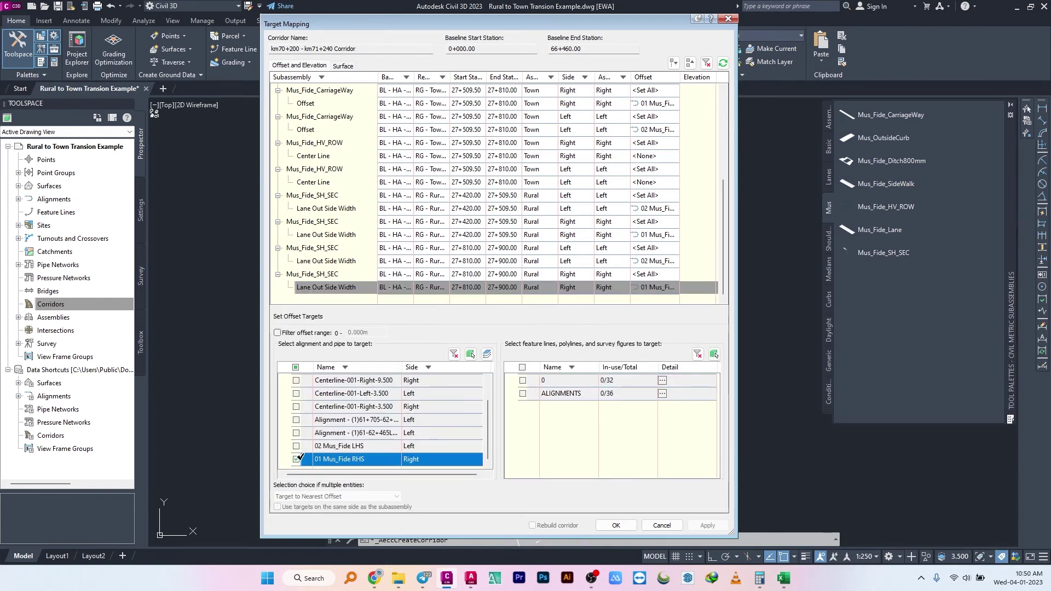
left_click(323, 263)
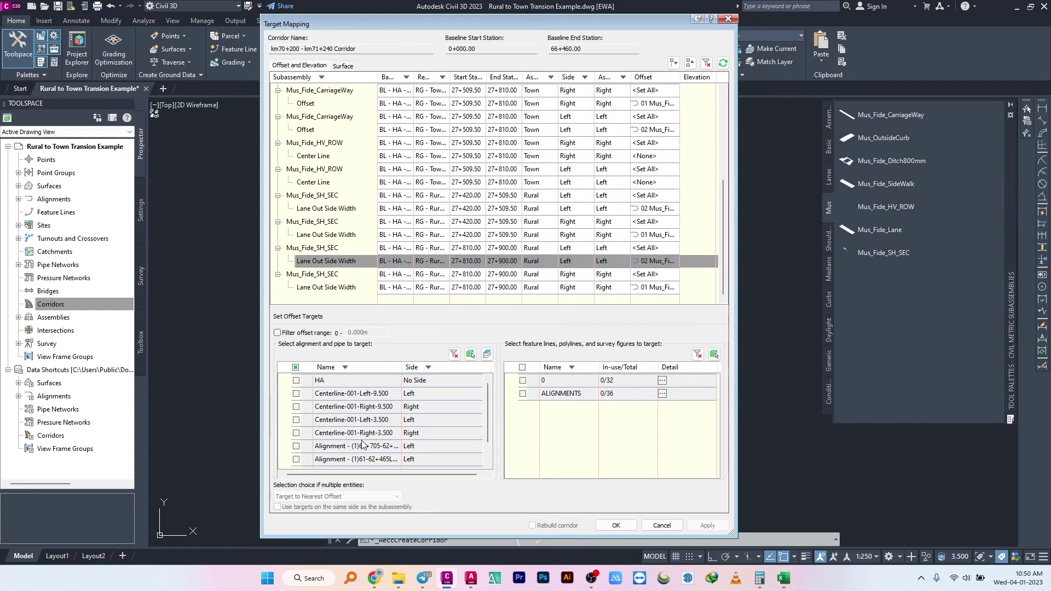
scroll(360, 433, "down", 1)
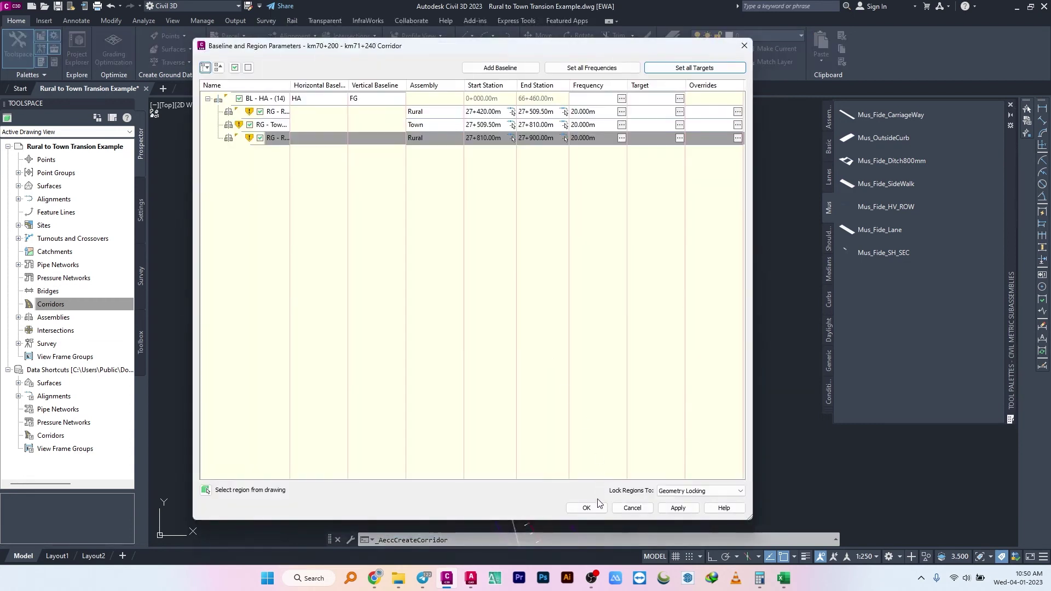
- Accept the target mapping, rebuild the corridor, and zoom in on the widening transition
left_click(598, 505)
left_click(494, 266)
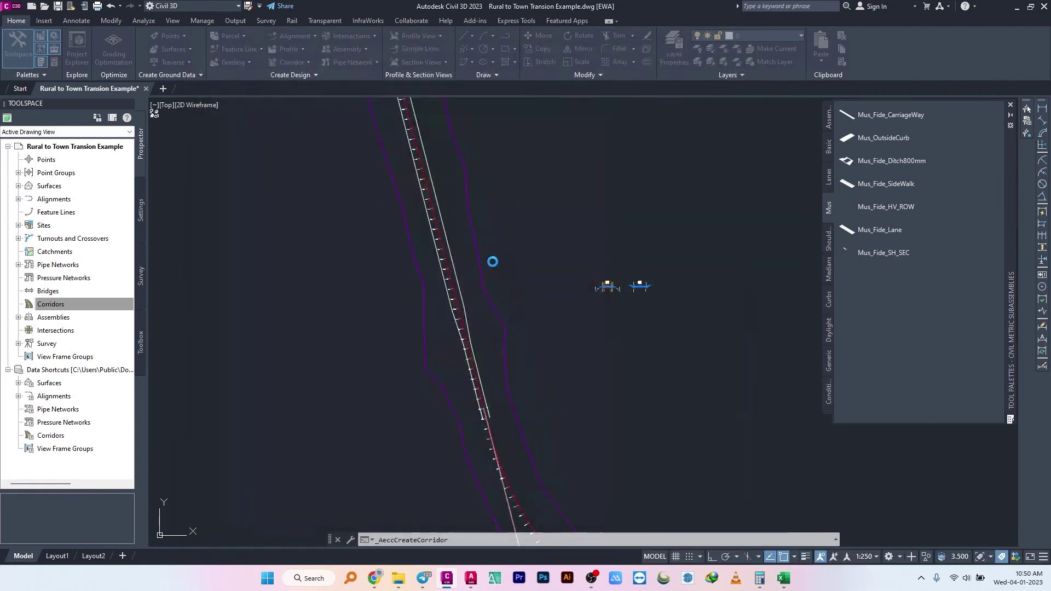
scroll(446, 293, "up", 4)
scroll(396, 192, "down", 2)
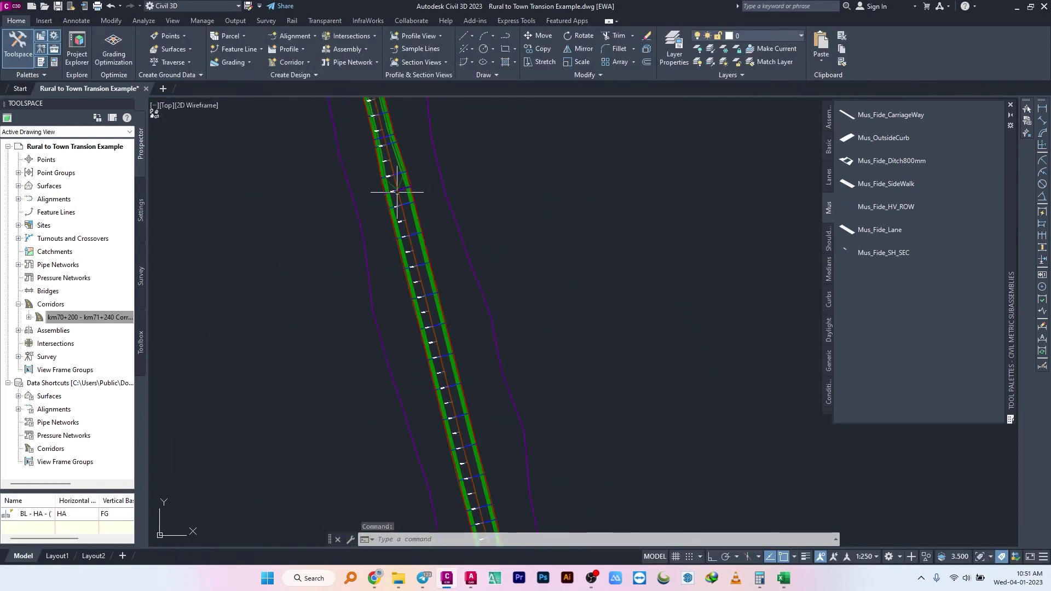
scroll(396, 192, "down", 3)
scroll(475, 353, "up", 2)
scroll(475, 353, "up", 1)
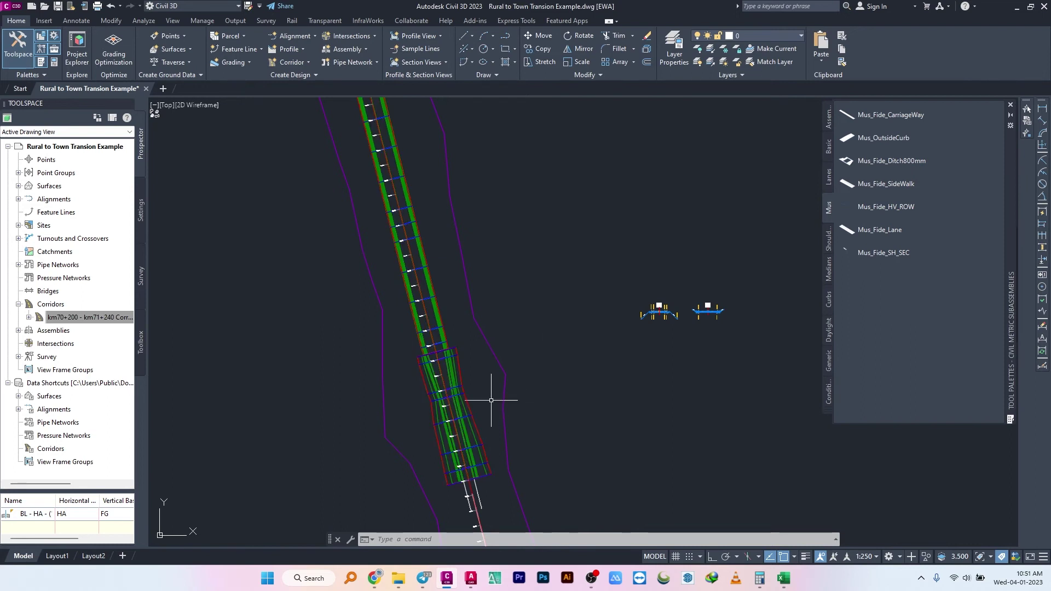
- Start a sample line group on the HA alignment
left_click(420, 53)
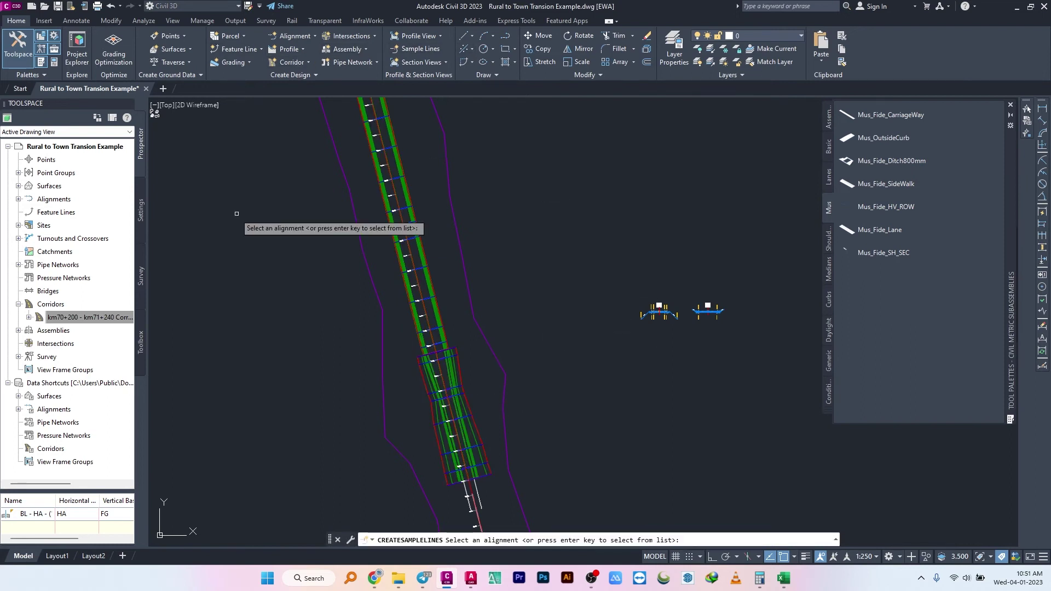
key("Return")
left_click(442, 318)
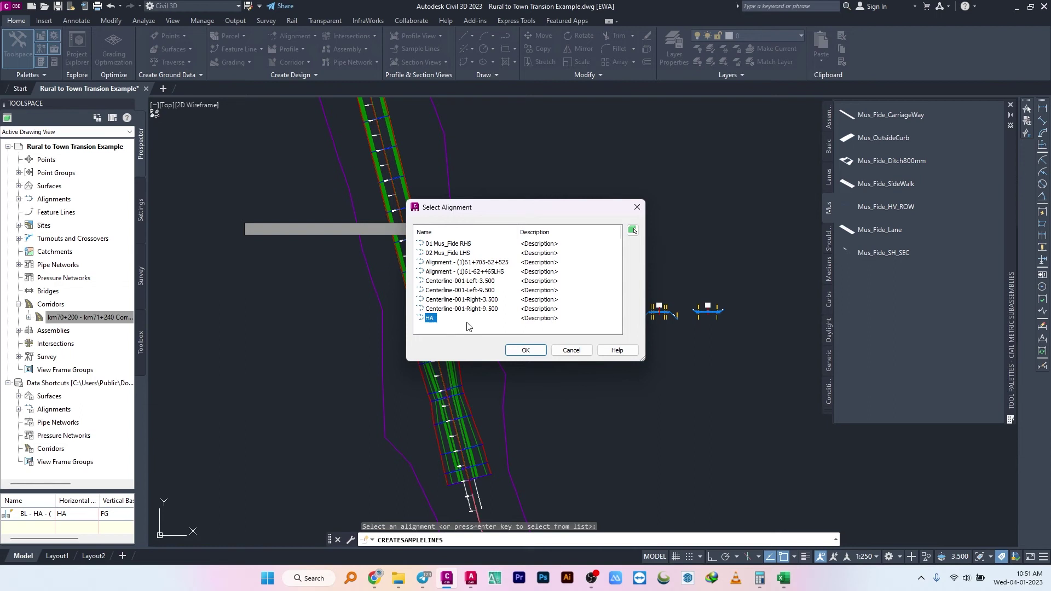
left_click(526, 349)
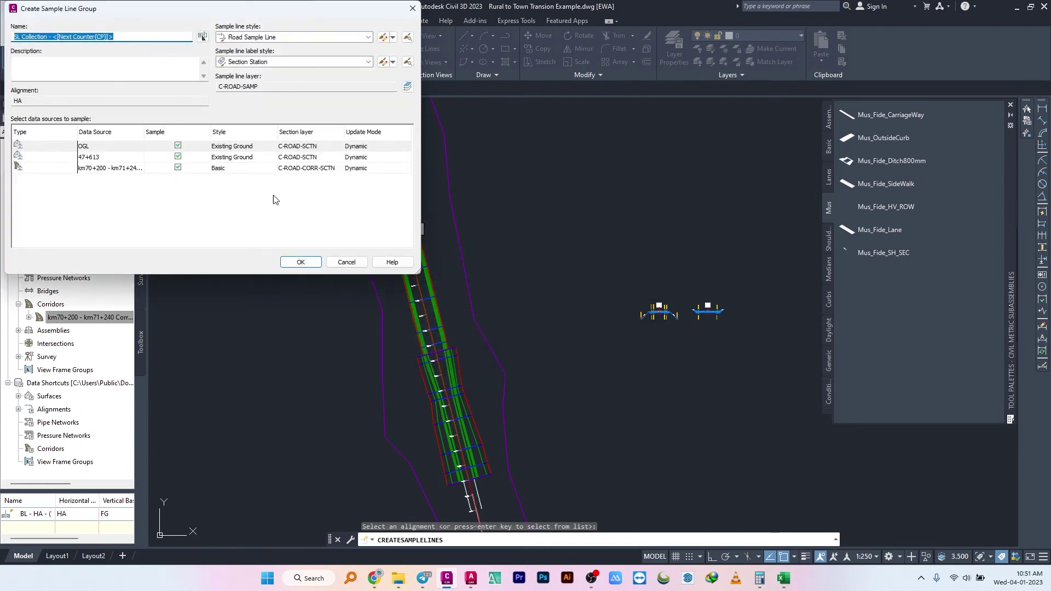
- Style the corridor with Mus_Fide Code Set Style and OGL with Mus_Existing Ground, dropping surface 47+613
left_click(230, 168)
left_click(453, 242)
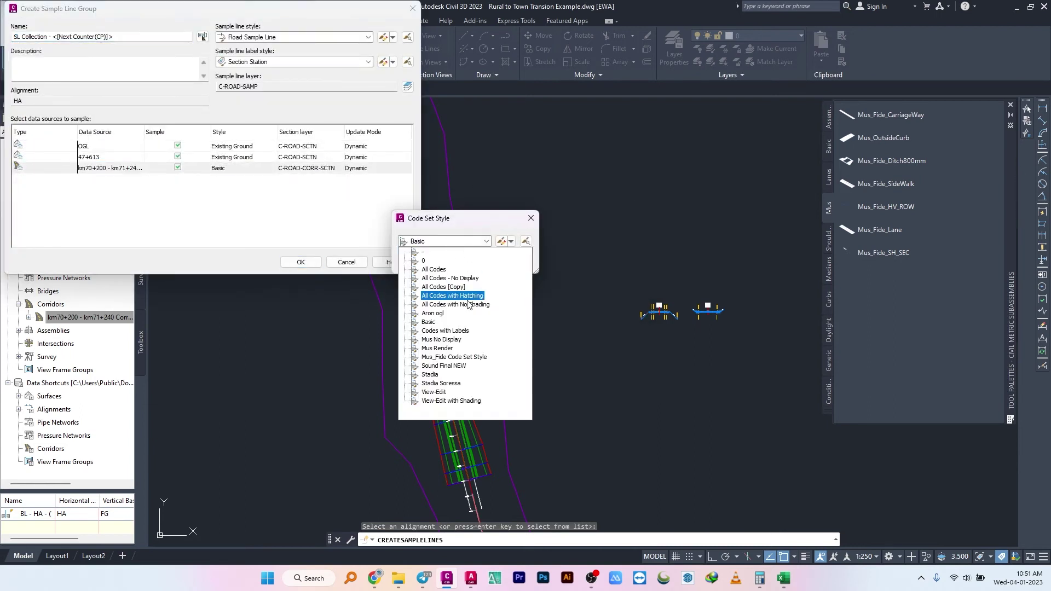
left_click(459, 357)
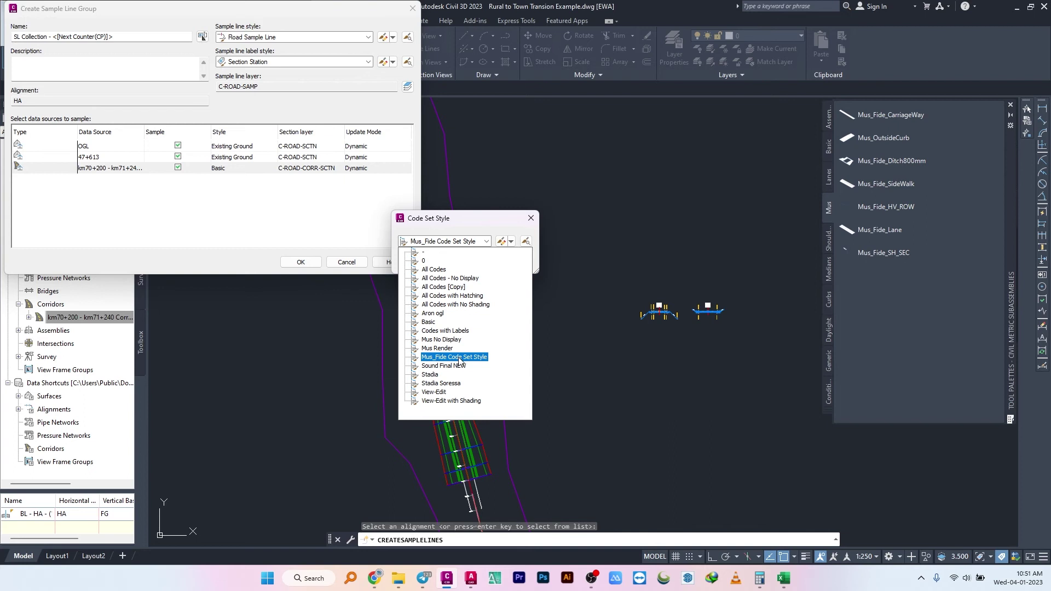
left_click(459, 358)
left_click(417, 262)
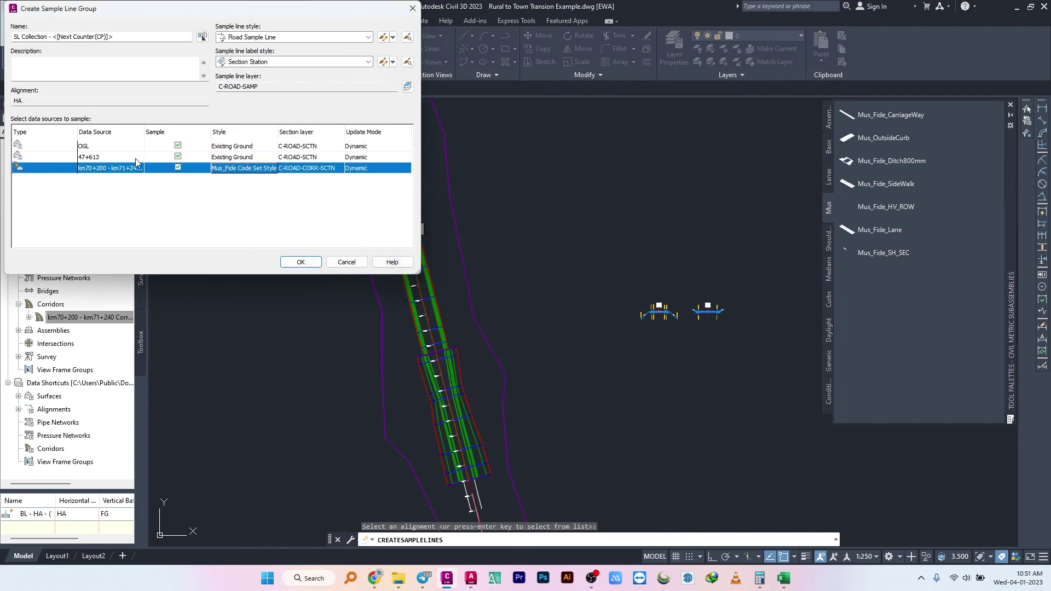
left_click(179, 157)
left_click(248, 147)
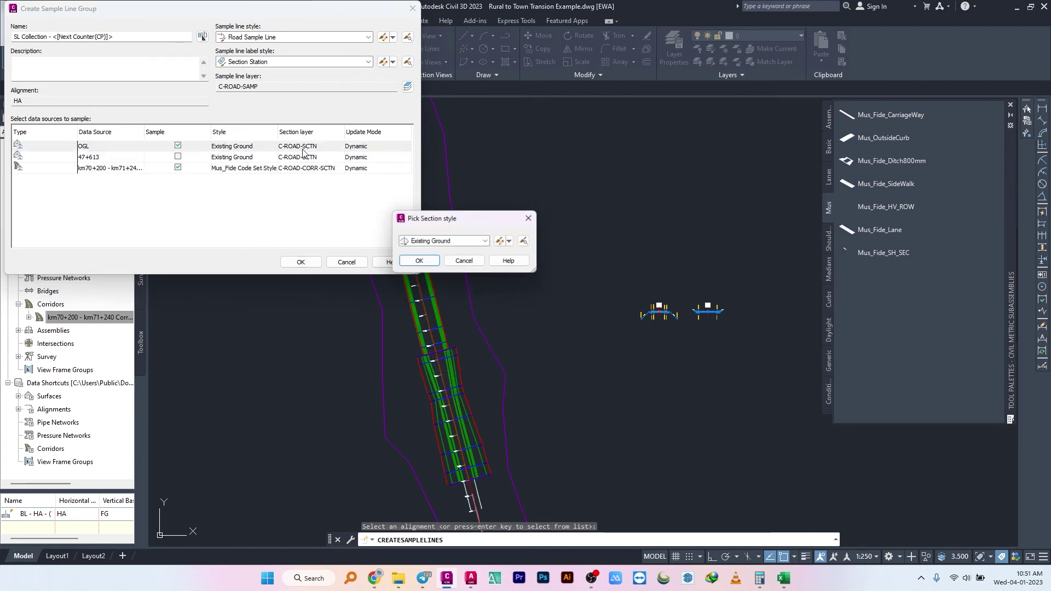
left_click(455, 245)
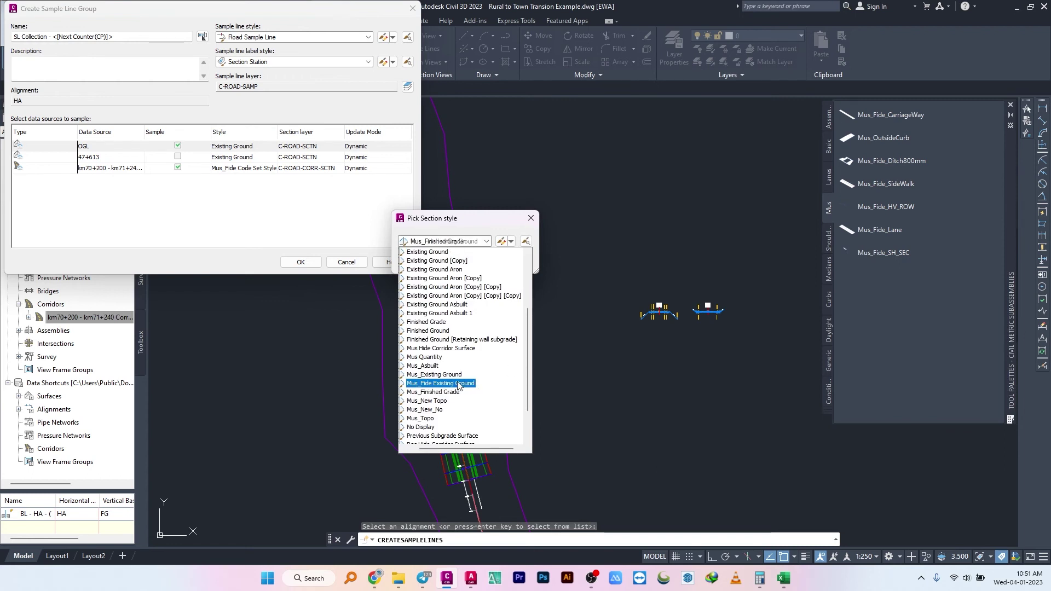
left_click(443, 381)
left_click(435, 242)
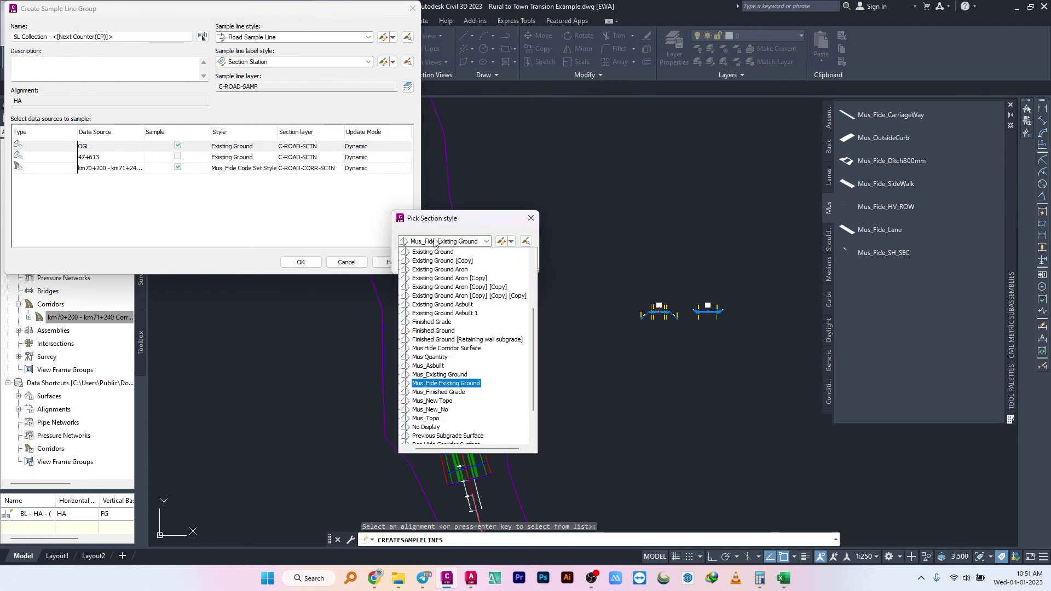
left_click(439, 374)
left_click(416, 261)
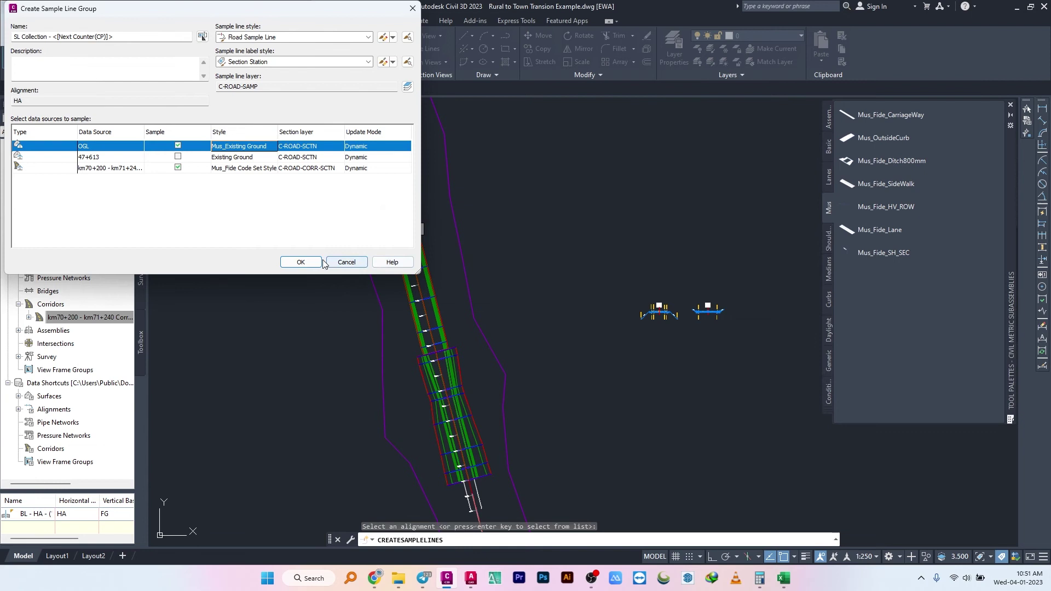
- Create sample lines every 10 m, 25 m wide, by station range 27+420 to 27+900
left_click(300, 262)
left_click(239, 25)
left_click(275, 37)
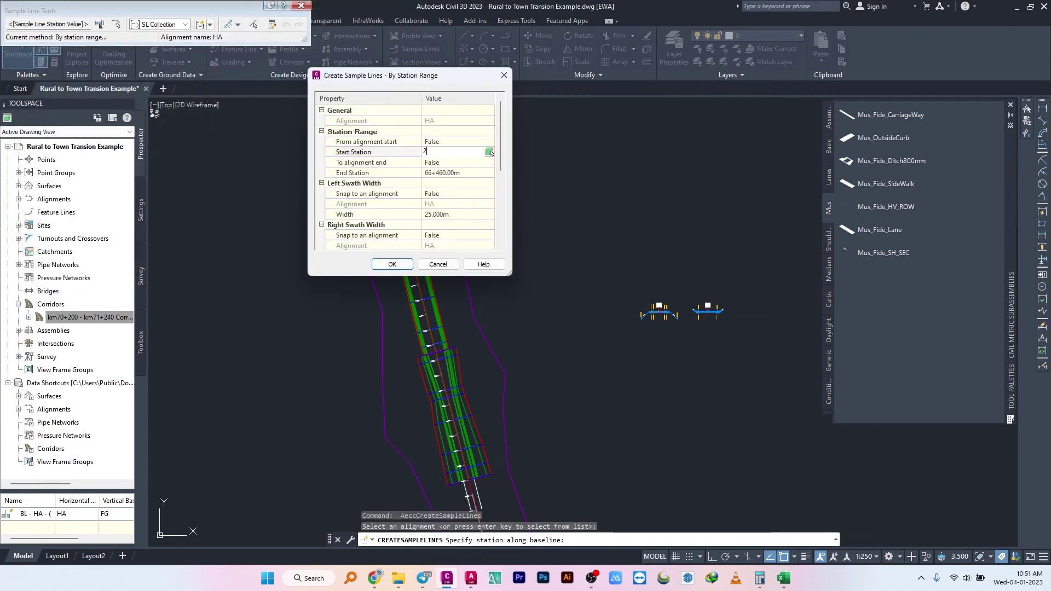
left_click(441, 173)
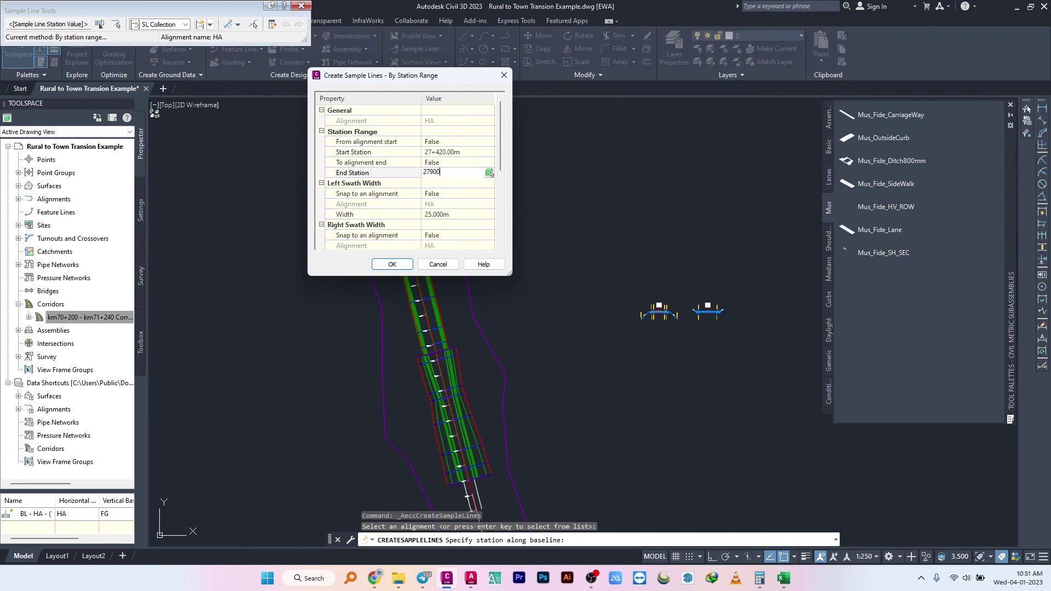
left_click(442, 163)
scroll(452, 245, "down", 2)
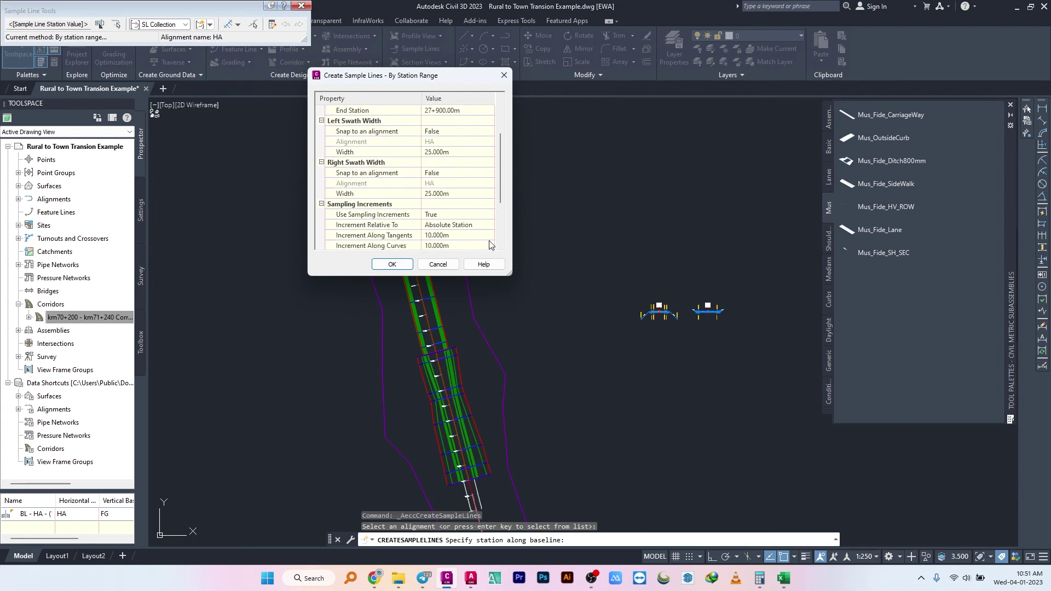
scroll(489, 245, "down", 2)
left_click(392, 264)
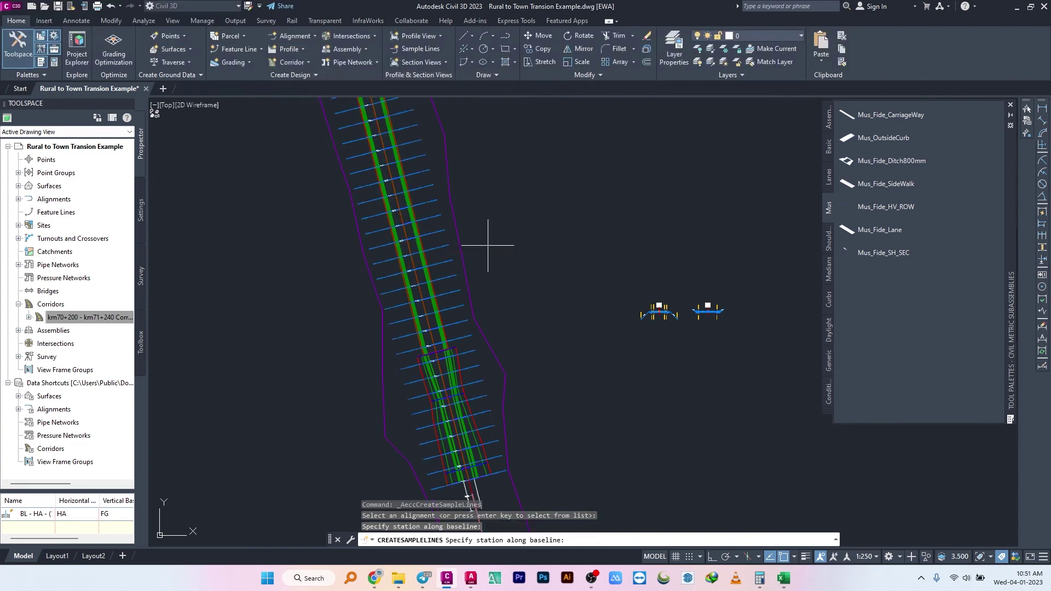
key("Return")
- Replace the sample lines' Section Station labels with the Mus_Fide Sample Line Label Style
left_click(434, 345)
left_click(16, 54)
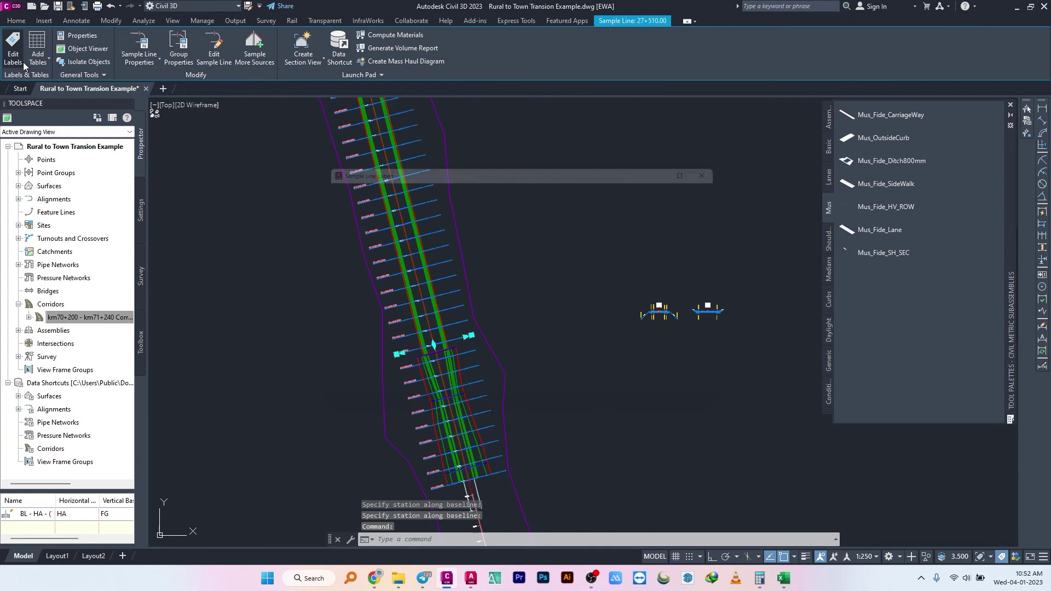
left_click(412, 195)
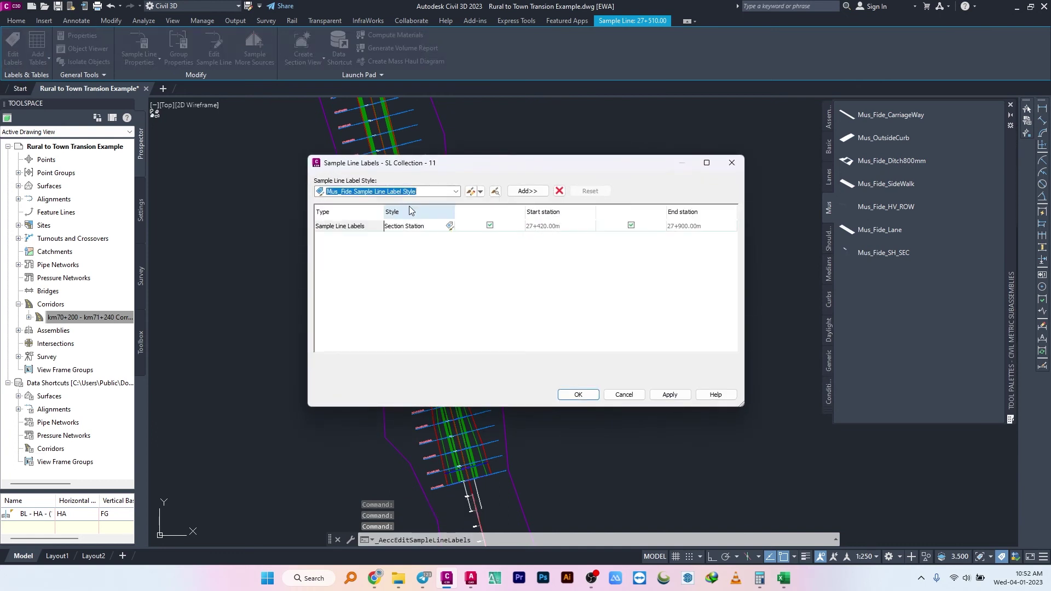
left_click(520, 192)
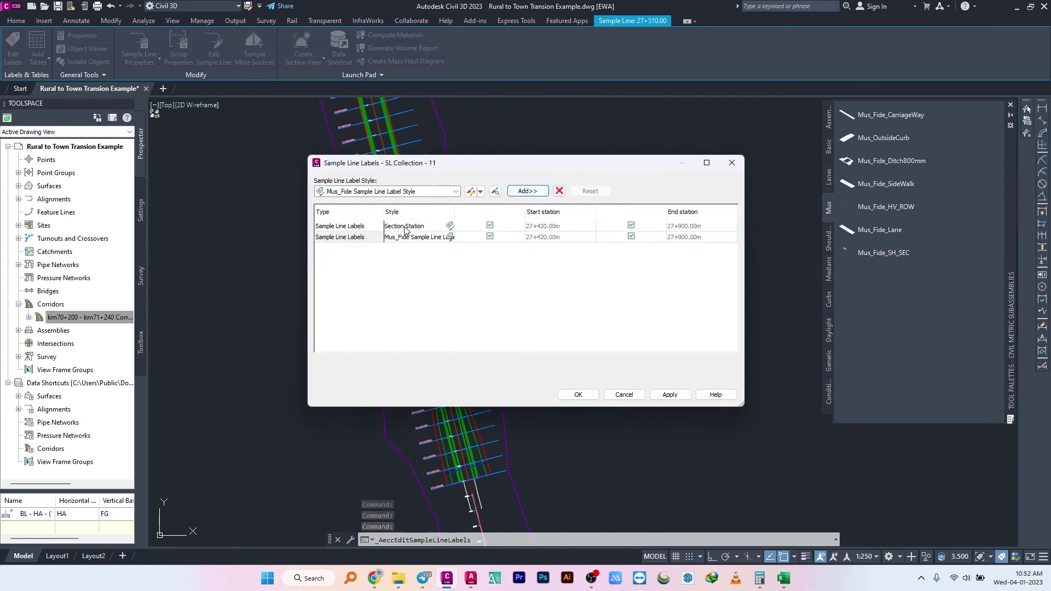
left_click(344, 226)
left_click(559, 191)
left_click(581, 397)
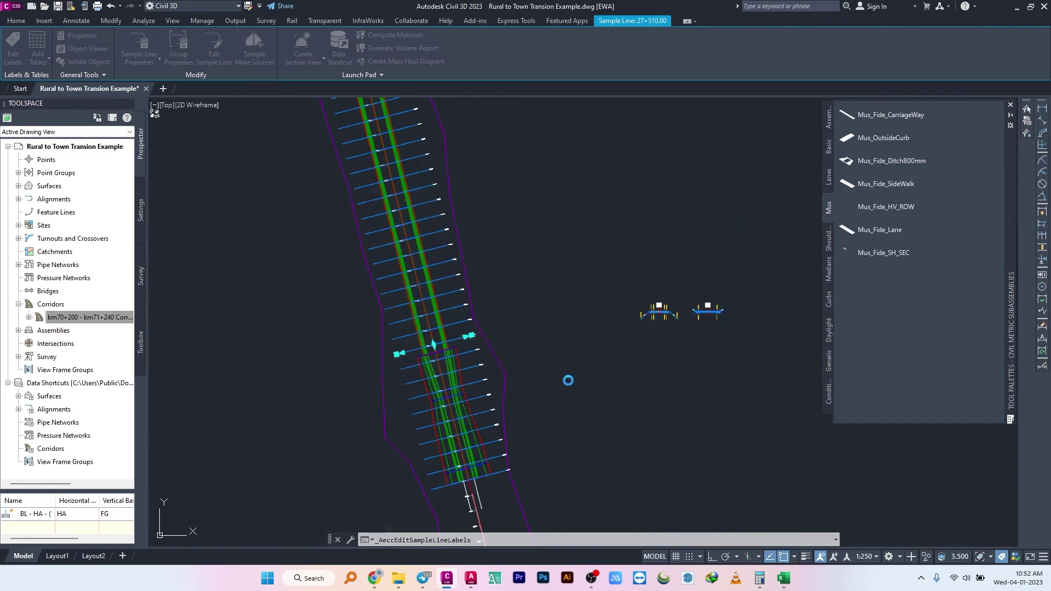
left_click(317, 64)
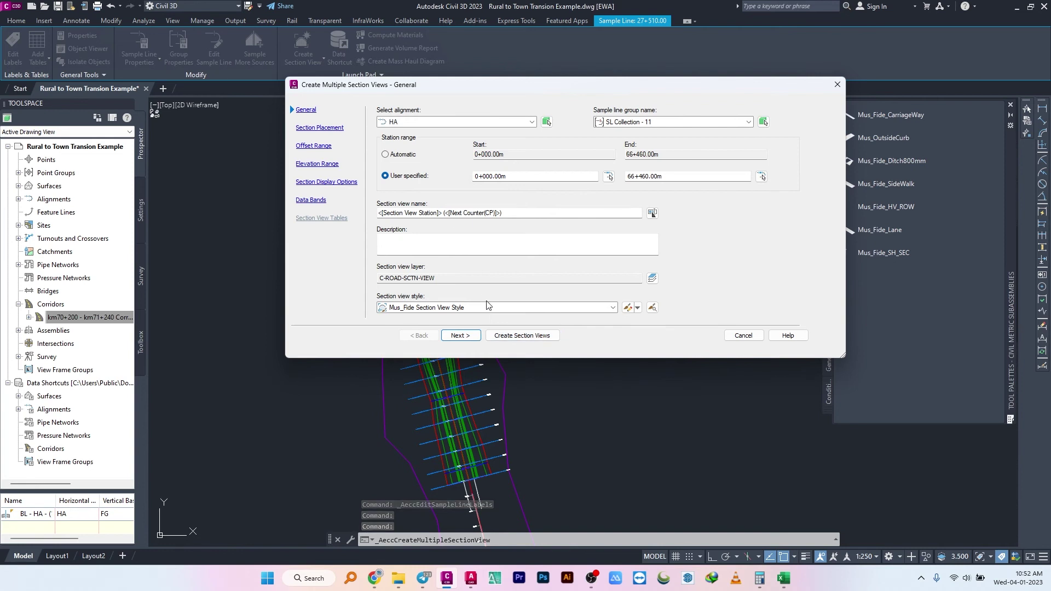
- Create the section view grid for SL Collection - 11 and place it in empty space
left_click(513, 336)
scroll(350, 307, "down", 3)
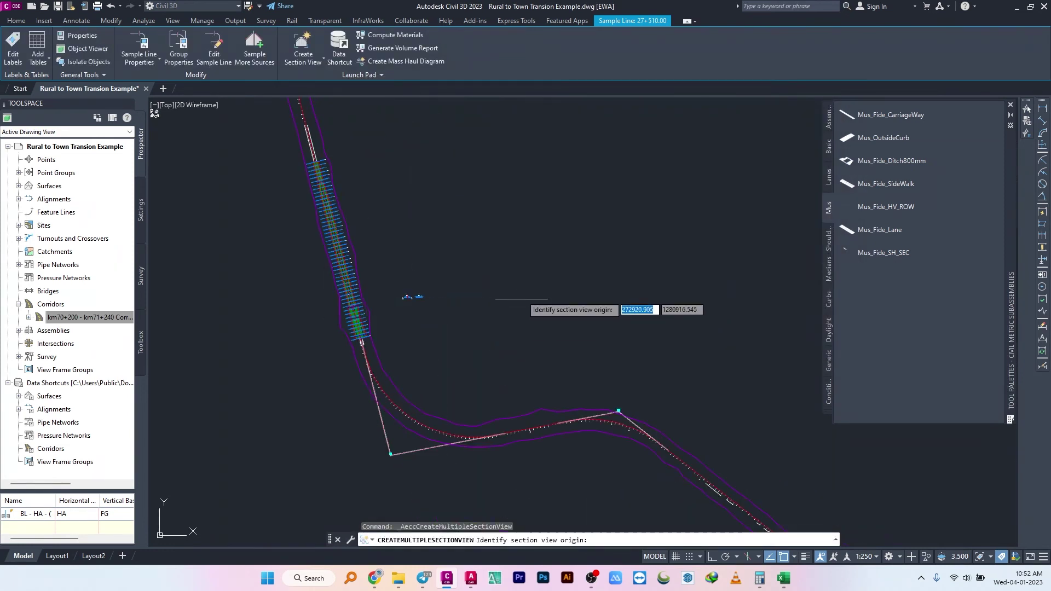
left_click(563, 276)
- Zoom in and out across the section views to review the labelled corridor cross sections
scroll(547, 246, "up", 5)
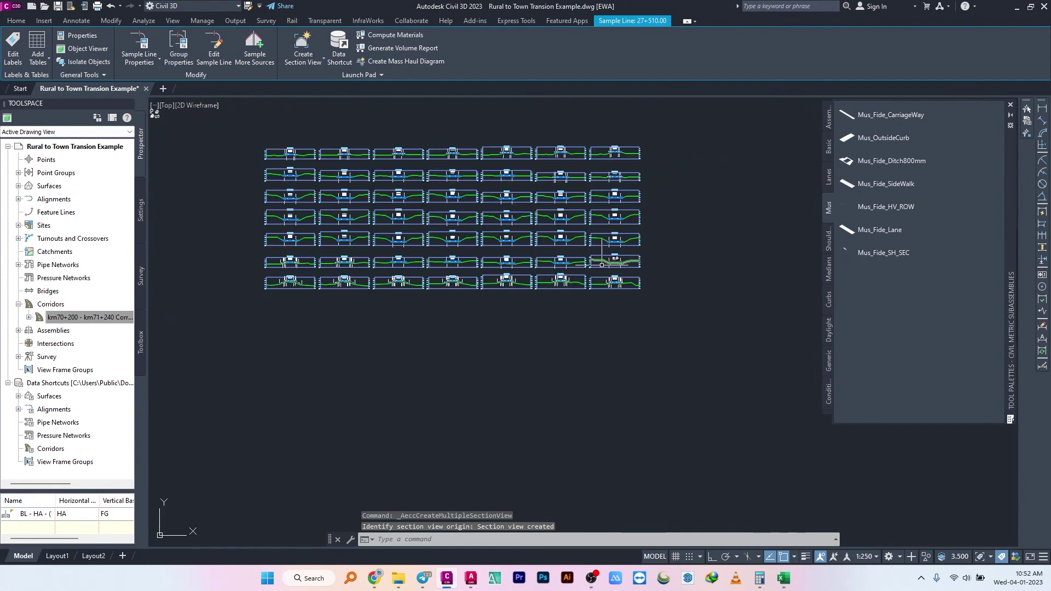
scroll(547, 247, "up", 2)
scroll(548, 246, "up", 3)
scroll(547, 246, "up", 2)
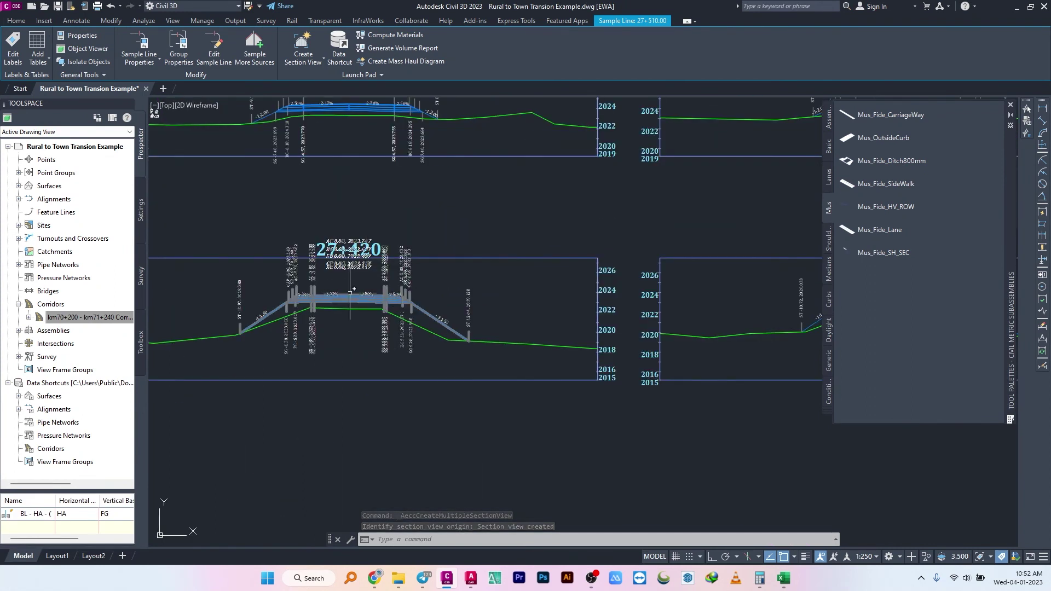
scroll(346, 251, "up", 1)
scroll(346, 250, "up", 1)
scroll(346, 250, "up", 1)
scroll(285, 332, "down", 7)
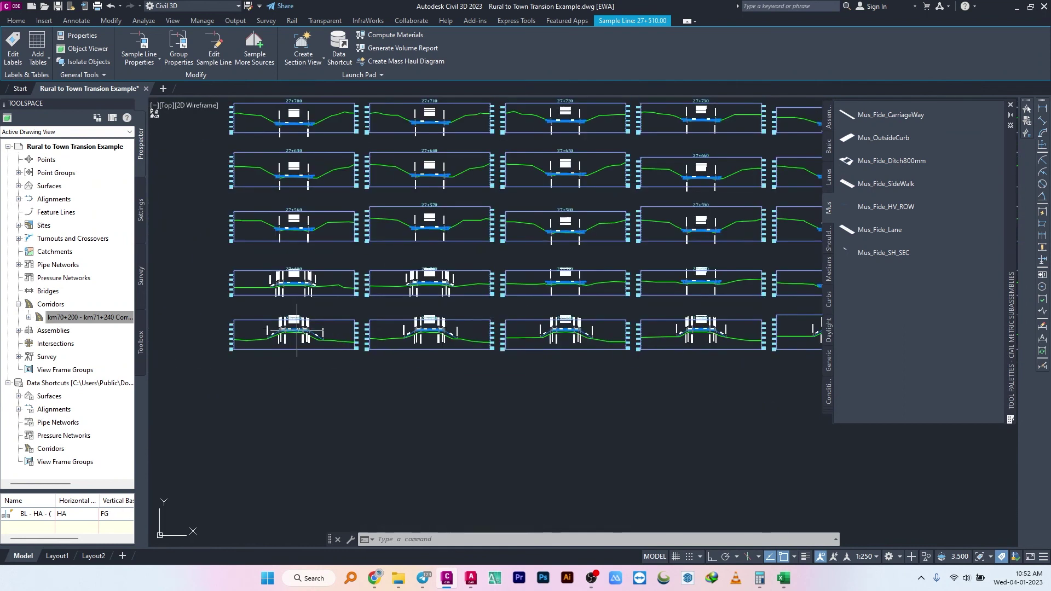
scroll(589, 329, "up", 2)
scroll(677, 371, "down", 3)
scroll(677, 371, "up", 4)
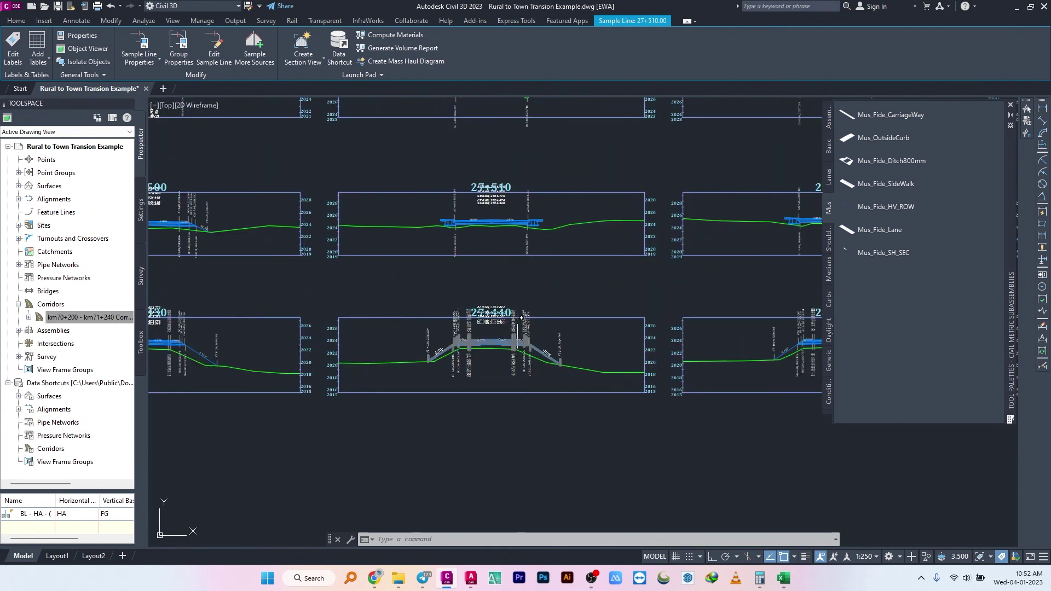
scroll(678, 370, "down", 3)
scroll(569, 277, "up", 6)
scroll(569, 278, "up", 4)
scroll(569, 277, "up", 1)
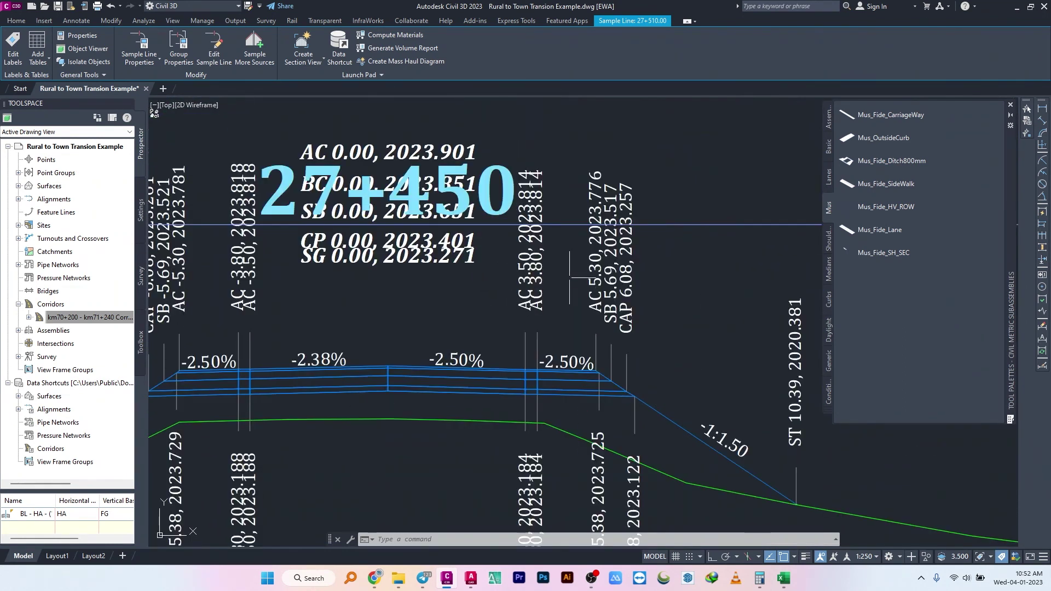
scroll(402, 304, "down", 4)
scroll(663, 288, "down", 3)
scroll(663, 288, "up", 3)
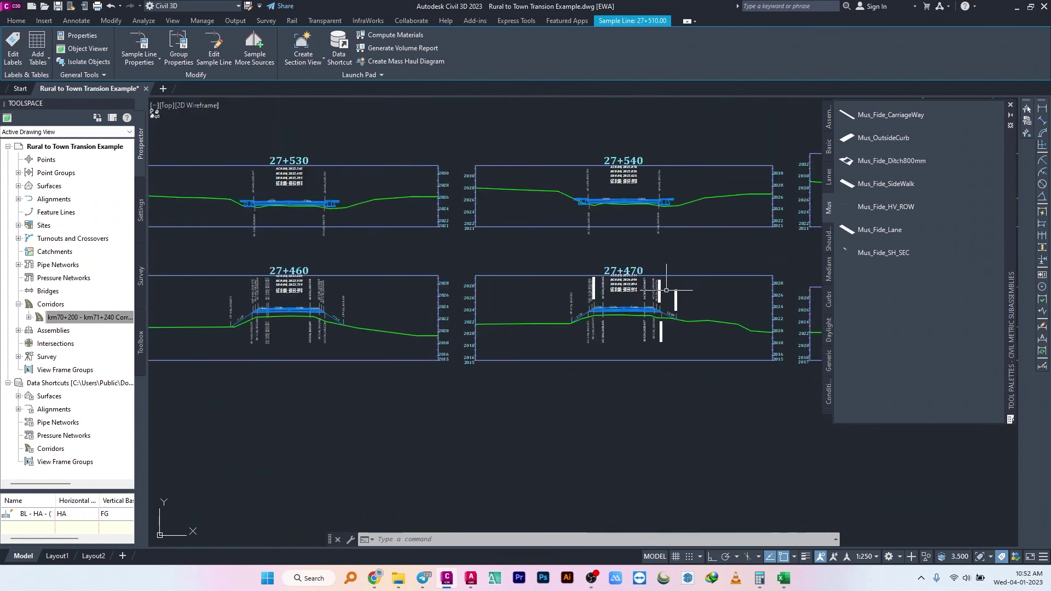
scroll(663, 287, "up", 3)
scroll(638, 310, "up", 2)
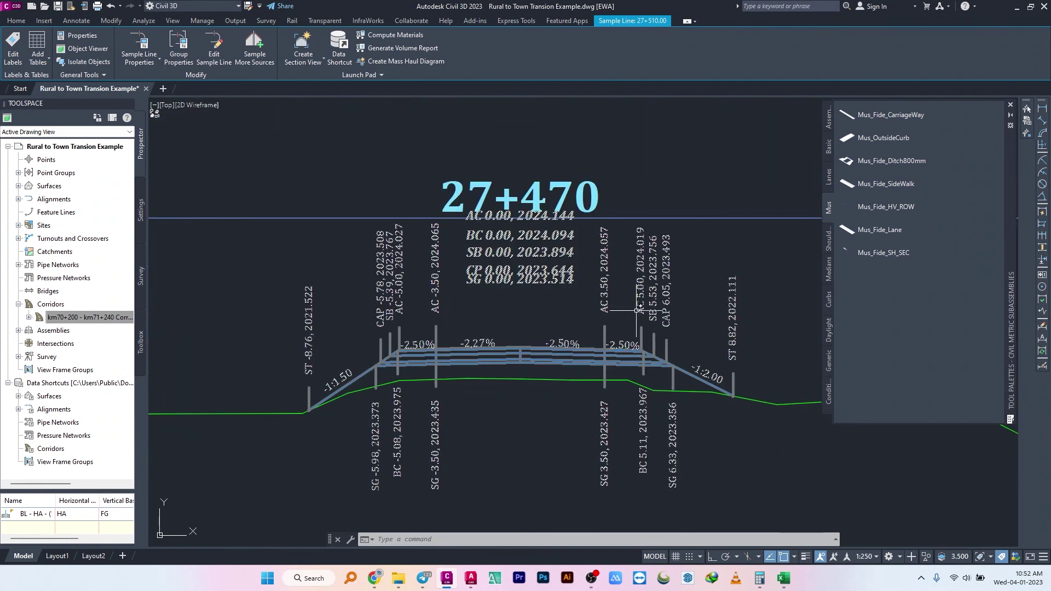
scroll(493, 318, "down", 1)
scroll(493, 318, "down", 2)
scroll(493, 318, "down", 1)
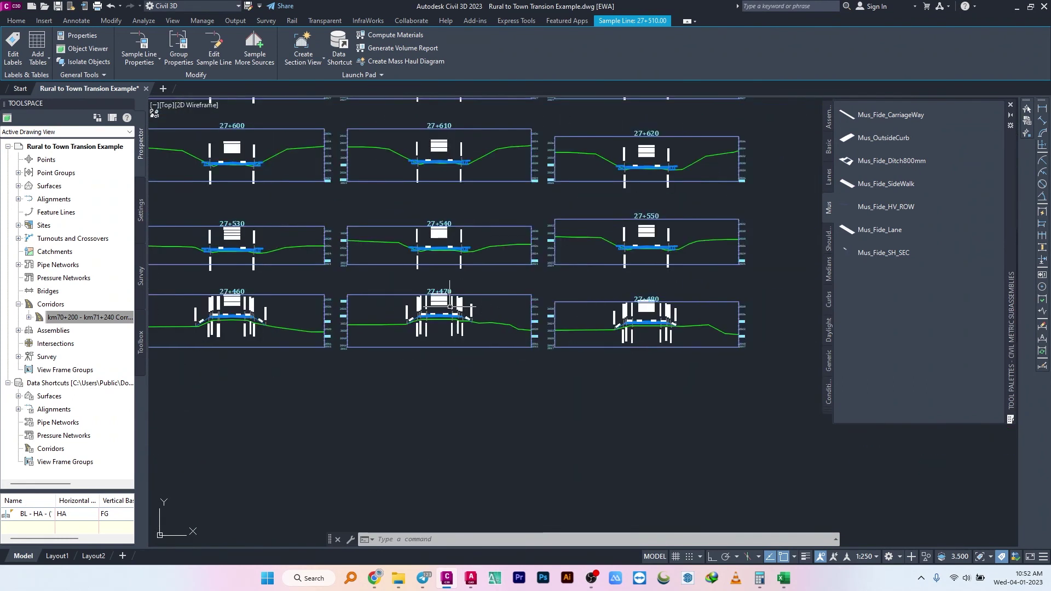
scroll(548, 328, "up", 4)
scroll(692, 303, "up", 2)
scroll(691, 311, "up", 2)
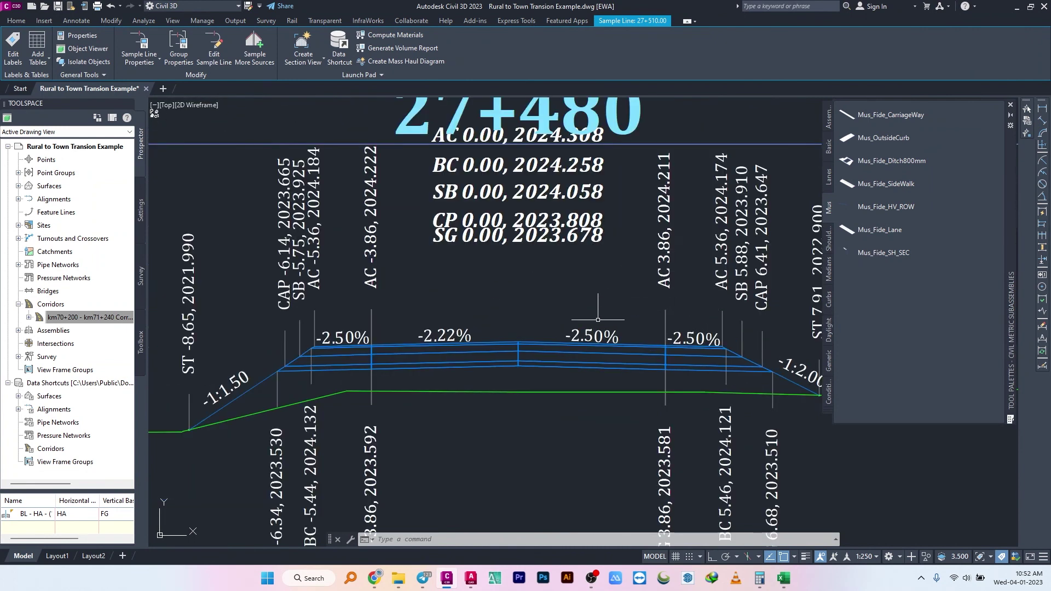
scroll(631, 417, "down", 3)
scroll(631, 417, "up", 2)
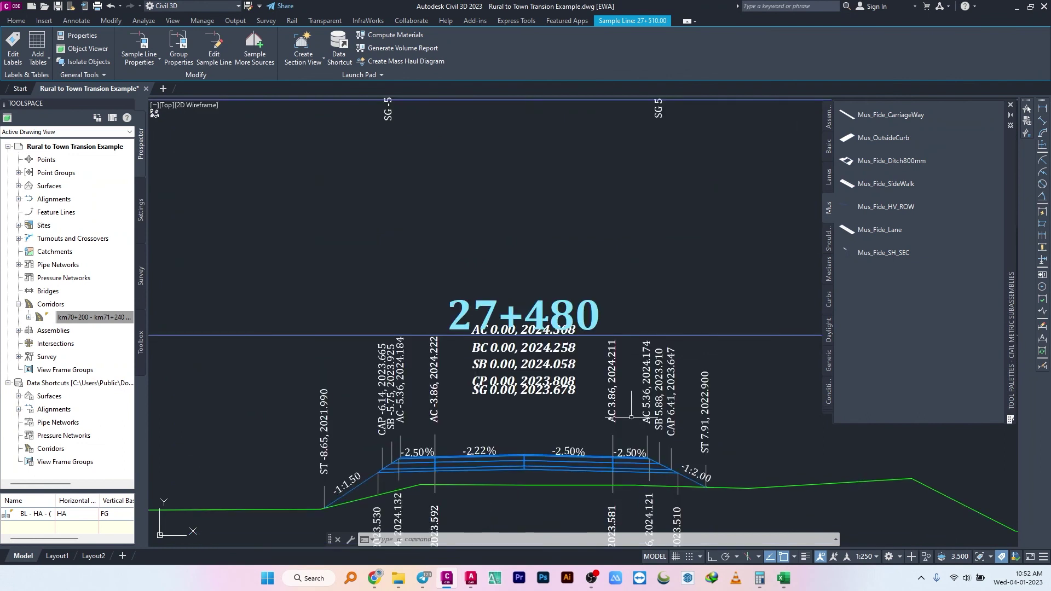
scroll(676, 339, "down", 3)
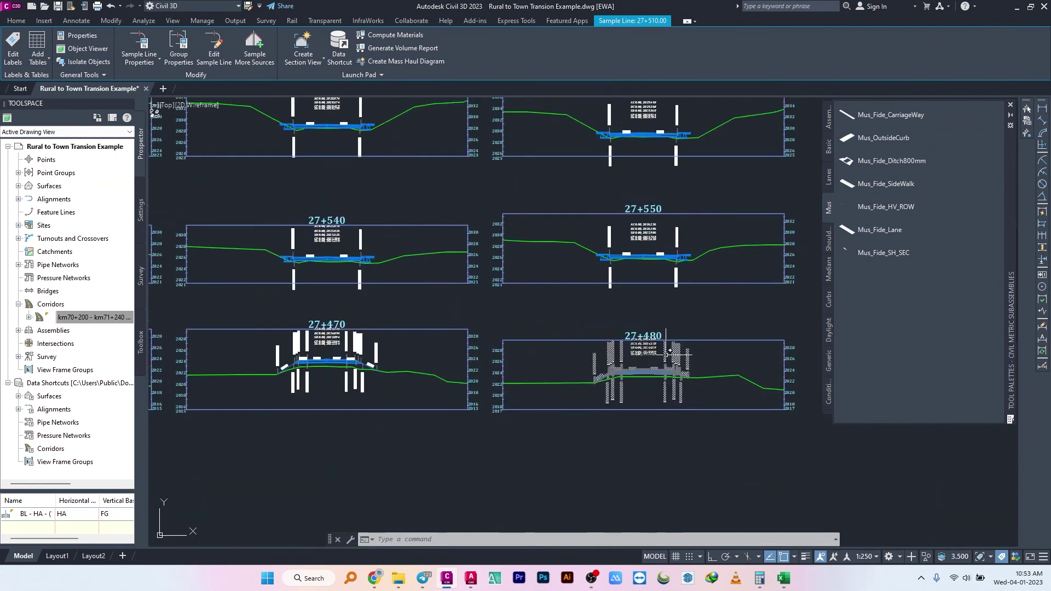
scroll(639, 365, "down", 4)
scroll(367, 343, "up", 3)
scroll(378, 361, "up", 3)
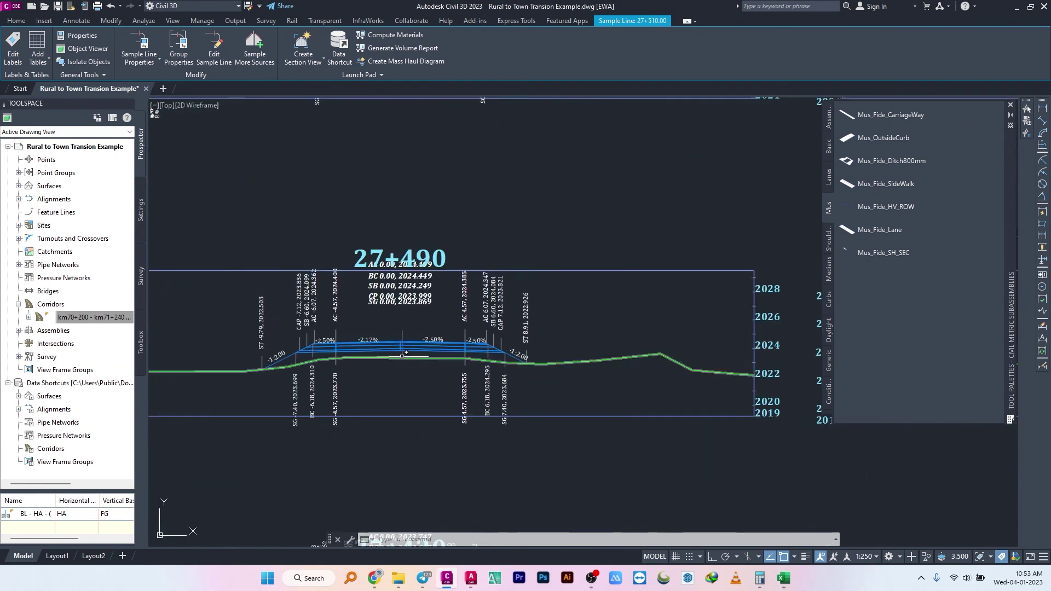
scroll(387, 387, "up", 1)
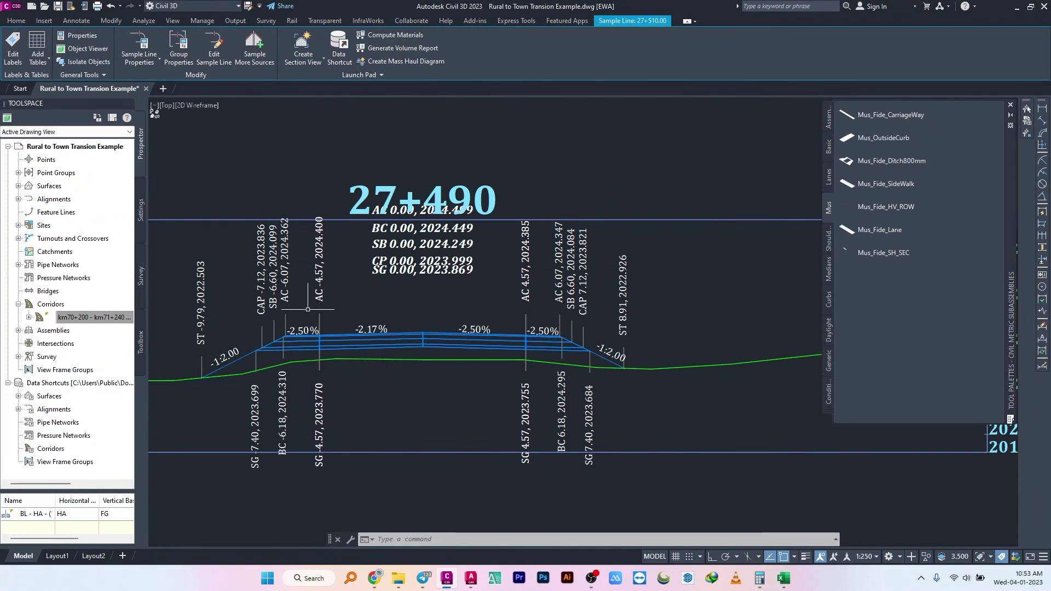
scroll(308, 309, "down", 4)
scroll(602, 312, "down", 2)
scroll(704, 306, "up", 2)
scroll(696, 322, "up", 3)
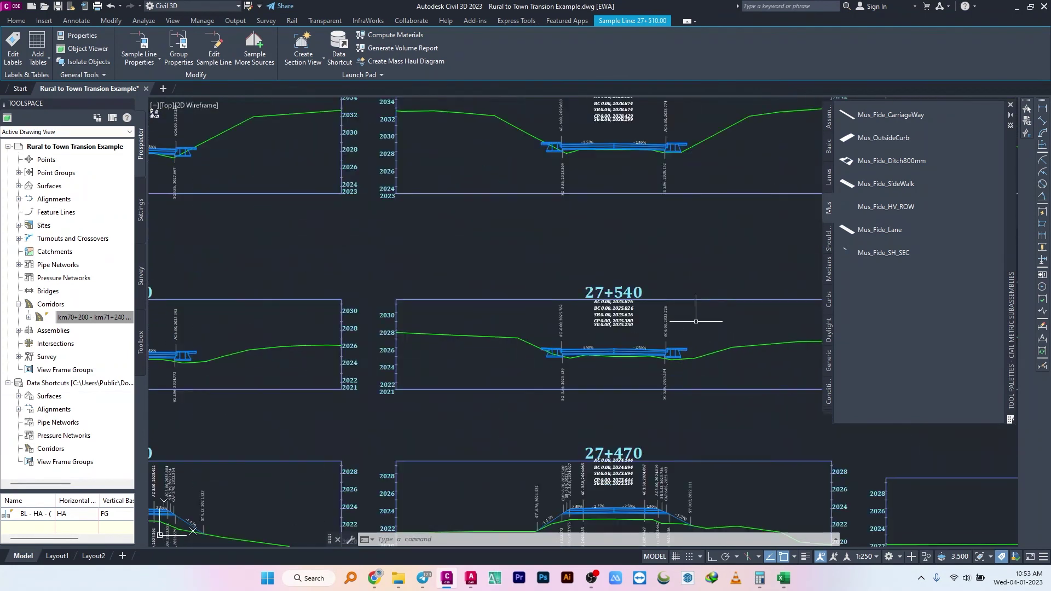
scroll(696, 321, "up", 3)
scroll(678, 335, "up", 2)
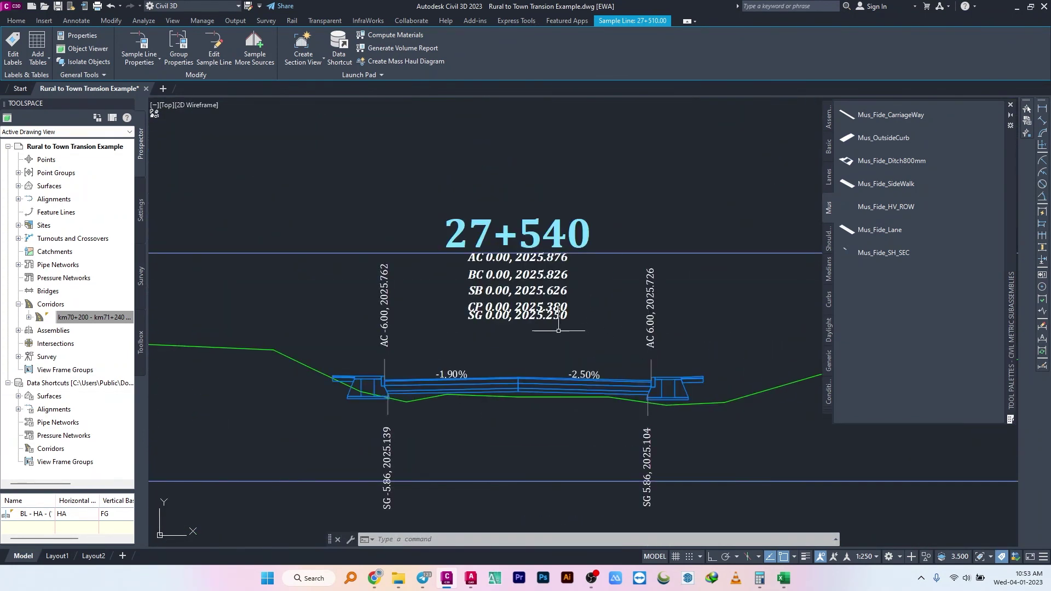
scroll(487, 317, "down", 2)
scroll(482, 315, "down", 2)
left_click(61, 318)
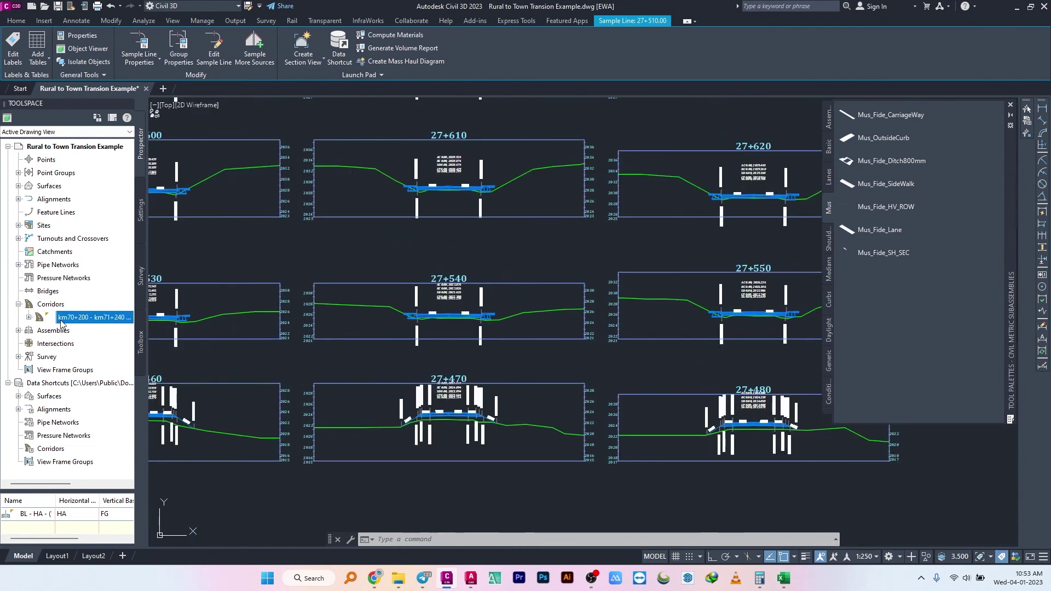
- In the corridor's target mapping, set the right and left Existing Surface targets to OGL
right_click(83, 318)
left_click(160, 318)
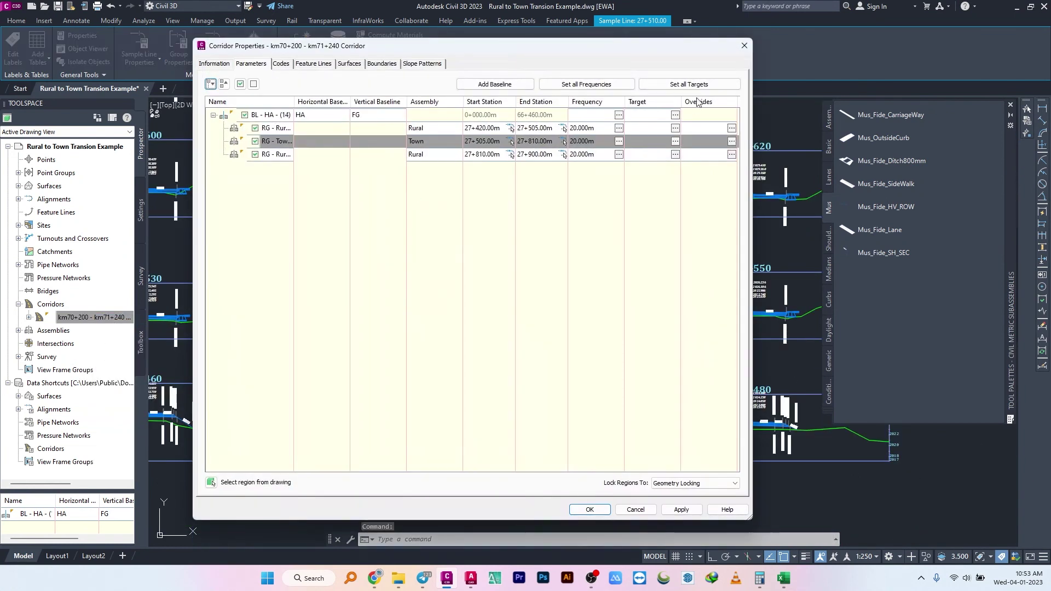
left_click(695, 84)
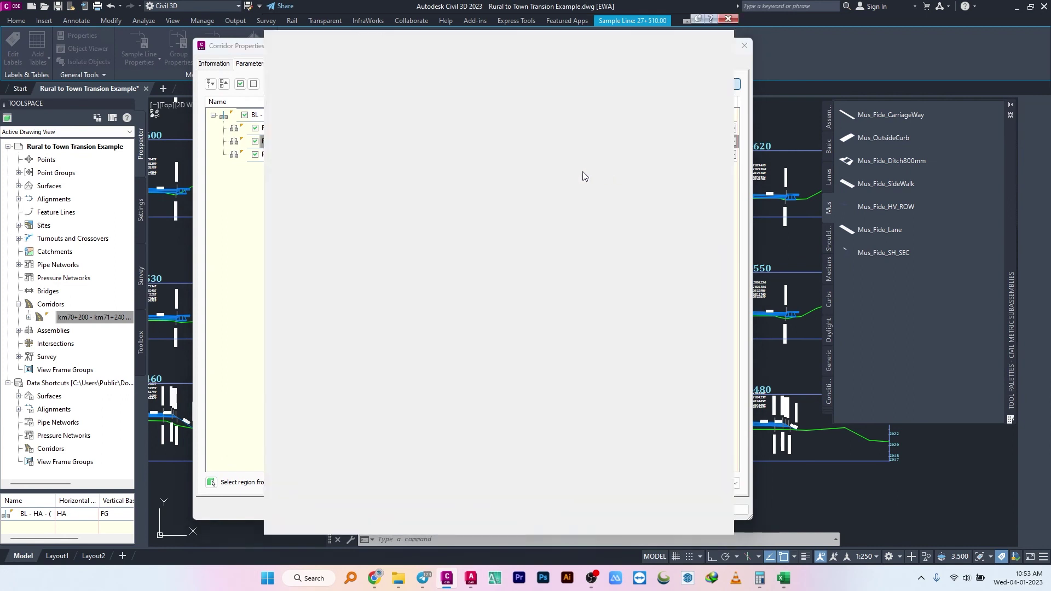
left_click(343, 65)
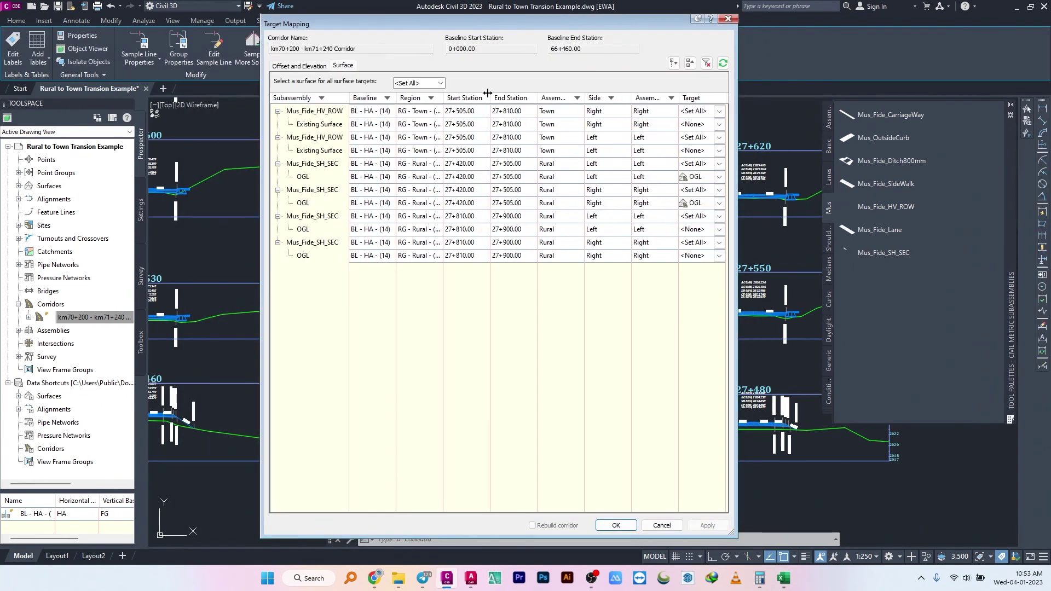
left_click(693, 124)
left_click(698, 138)
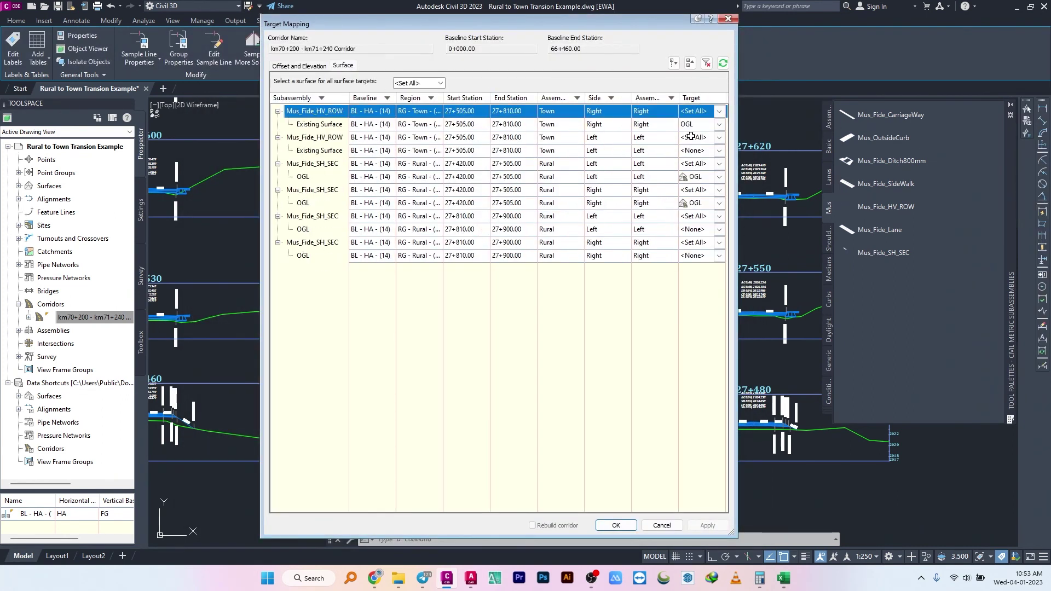
left_click(719, 150)
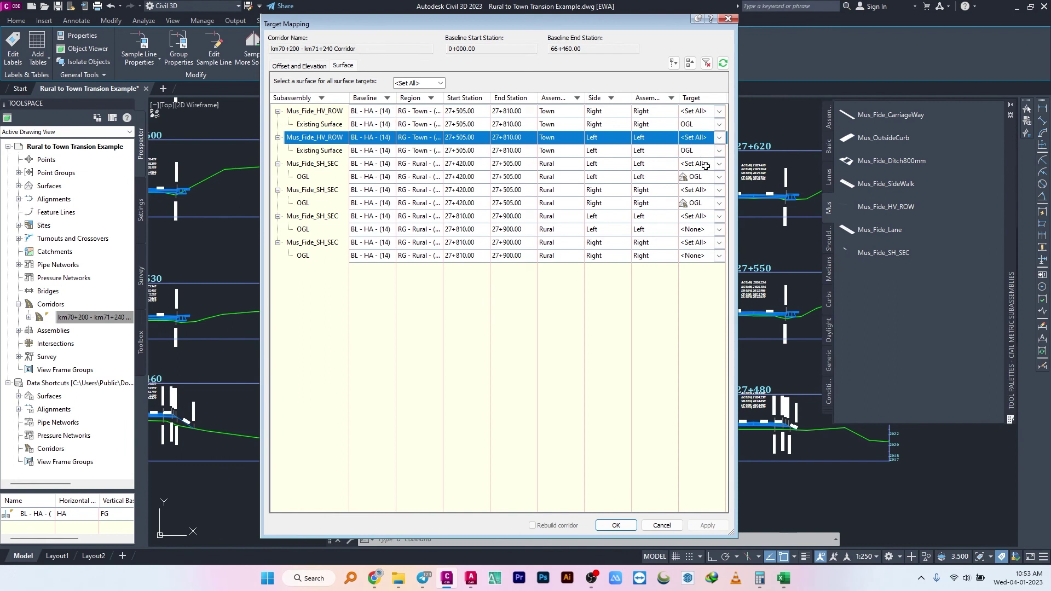
- Map the left and right Rural rows' surface targets to OGL, then rebuild the corridor
left_click(702, 218)
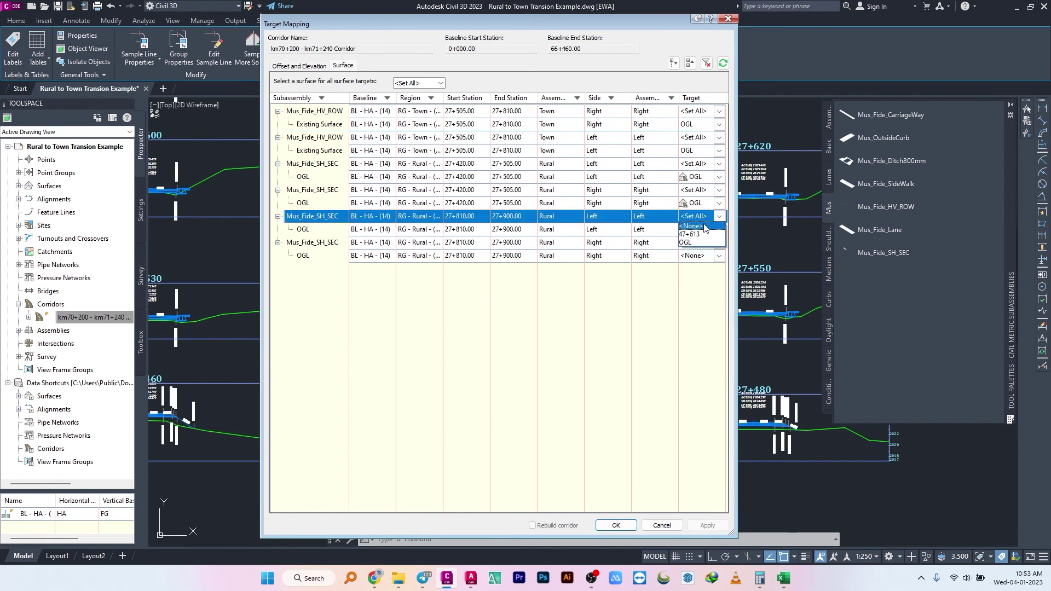
left_click(694, 230)
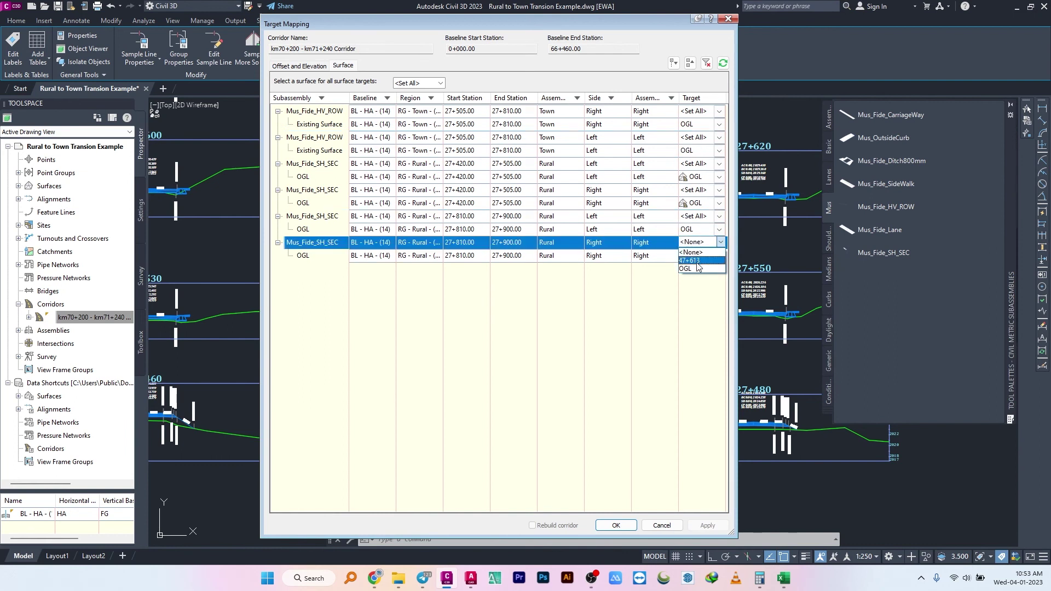
left_click(693, 261)
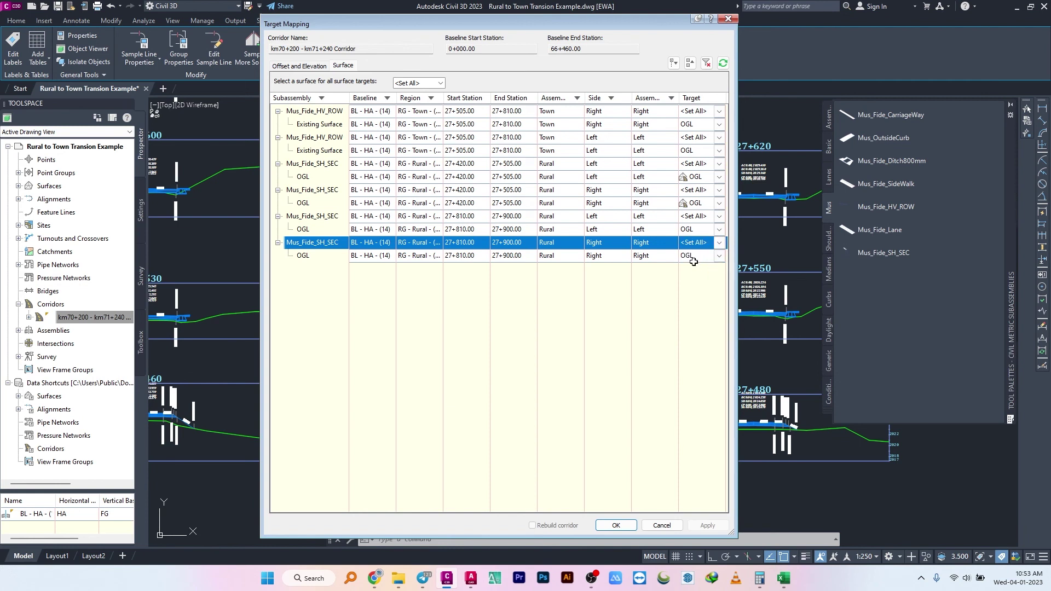
left_click(612, 524)
left_click(591, 509)
left_click(463, 259)
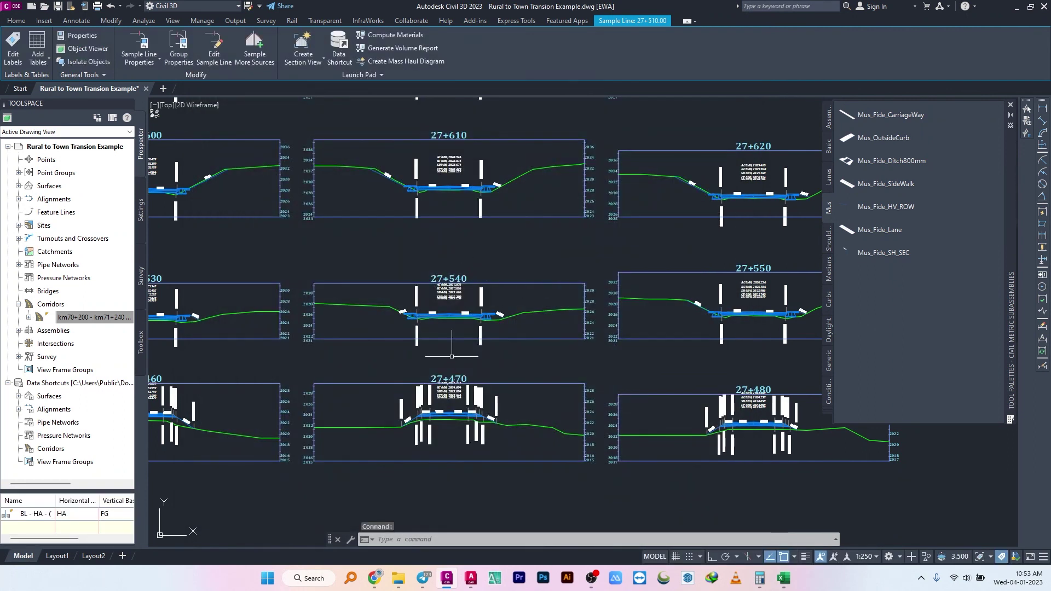
scroll(516, 310, "down", 3)
scroll(542, 302, "up", 8)
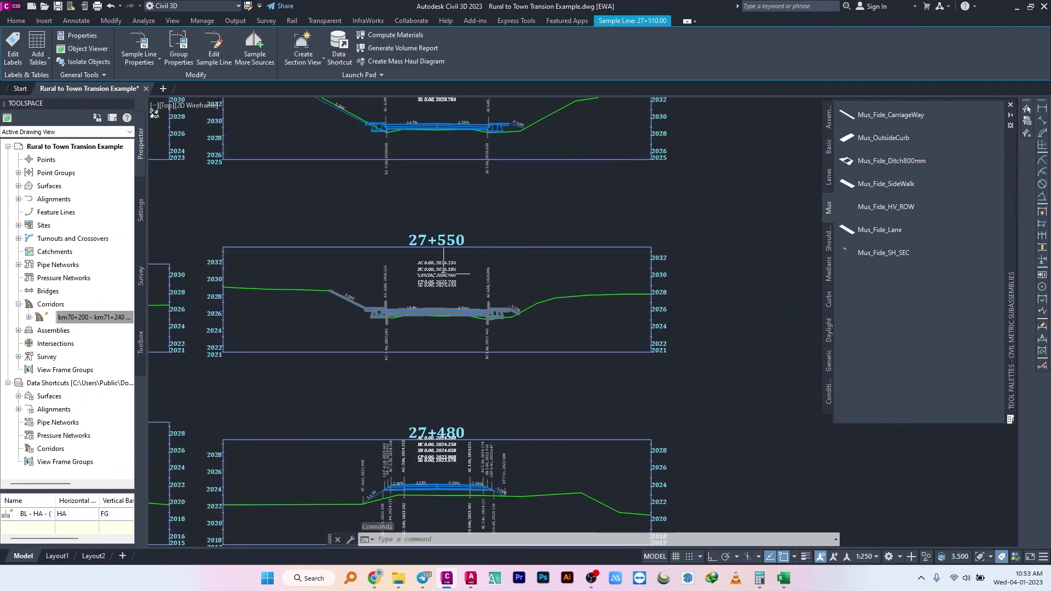
scroll(482, 305, "up", 3)
scroll(493, 306, "up", 1)
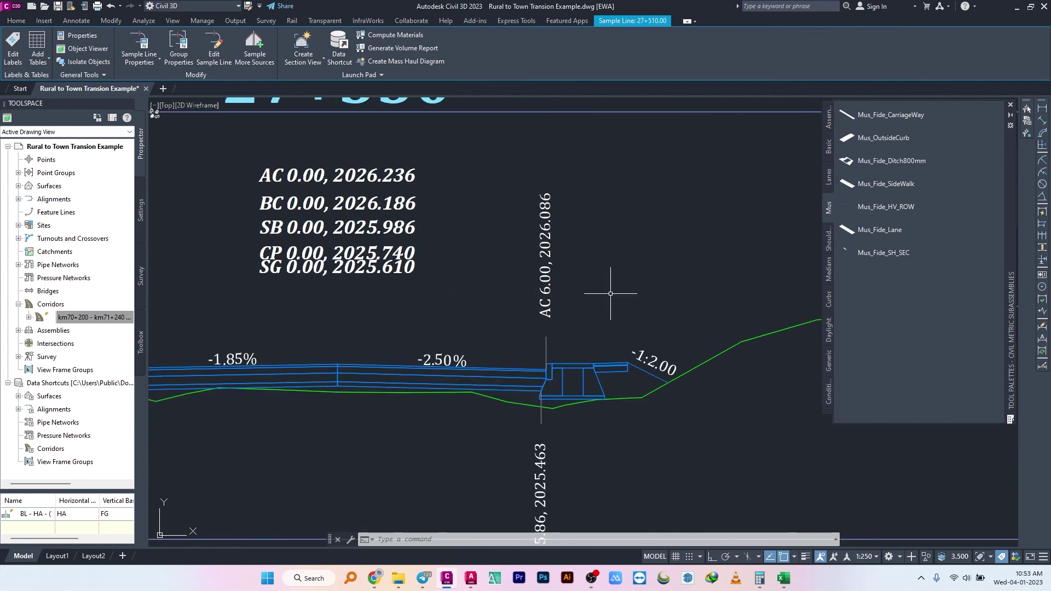
scroll(611, 294, "down", 5)
scroll(597, 301, "down", 5)
scroll(583, 310, "down", 4)
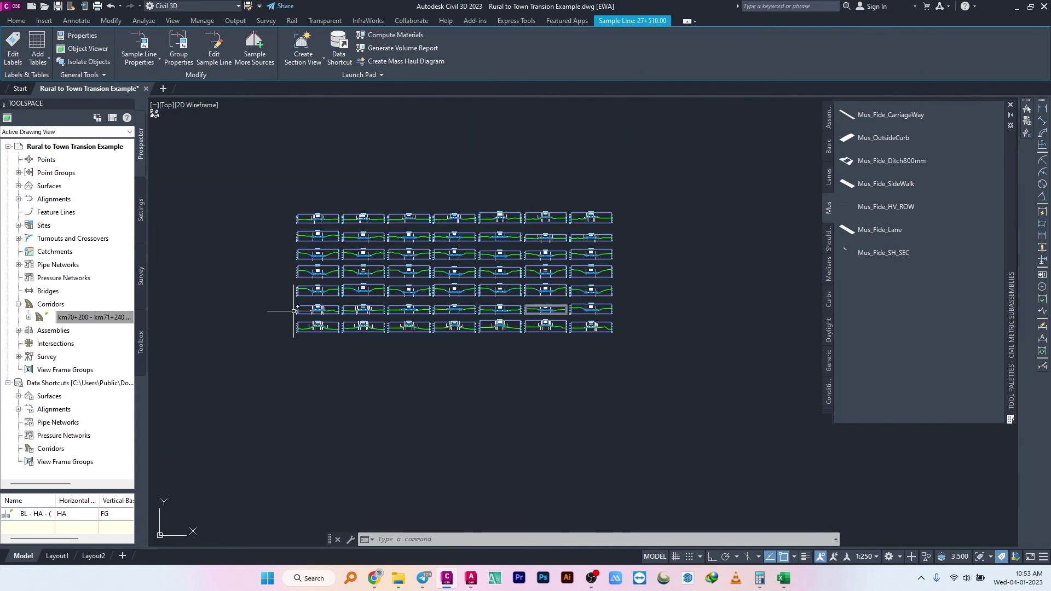
scroll(295, 310, "up", 5)
scroll(574, 291, "up", 3)
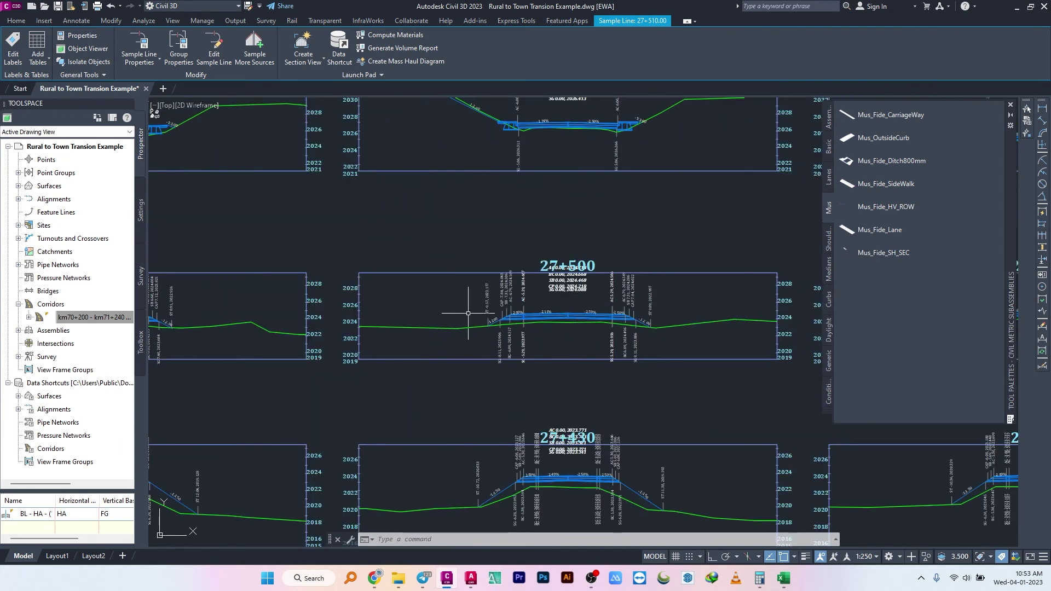
scroll(468, 313, "down", 2)
scroll(468, 309, "up", 2)
scroll(328, 301, "up", 1)
scroll(254, 292, "up", 3)
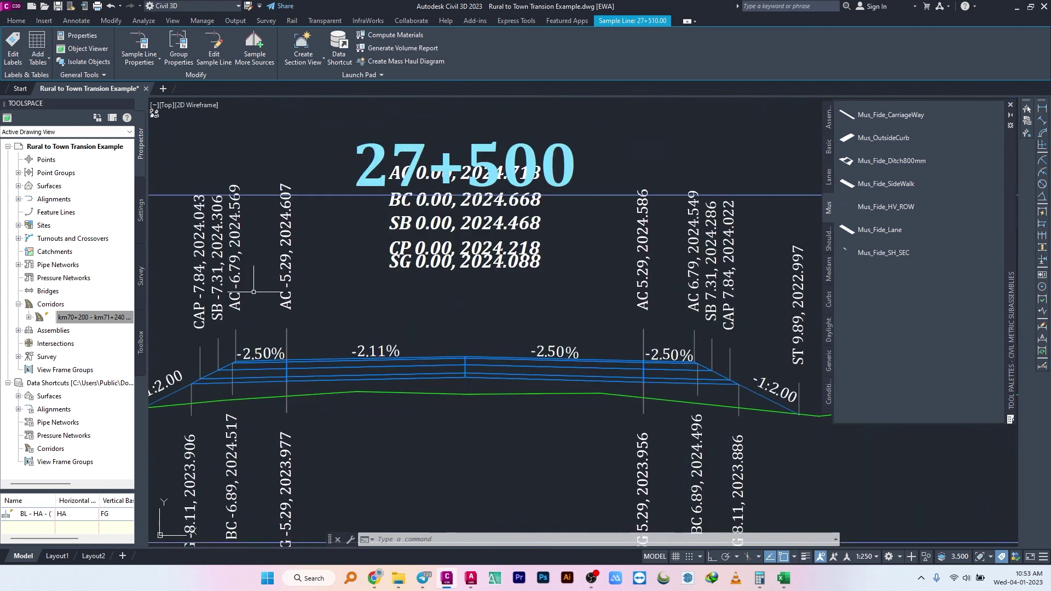
scroll(368, 253, "down", 3)
scroll(438, 273, "down", 2)
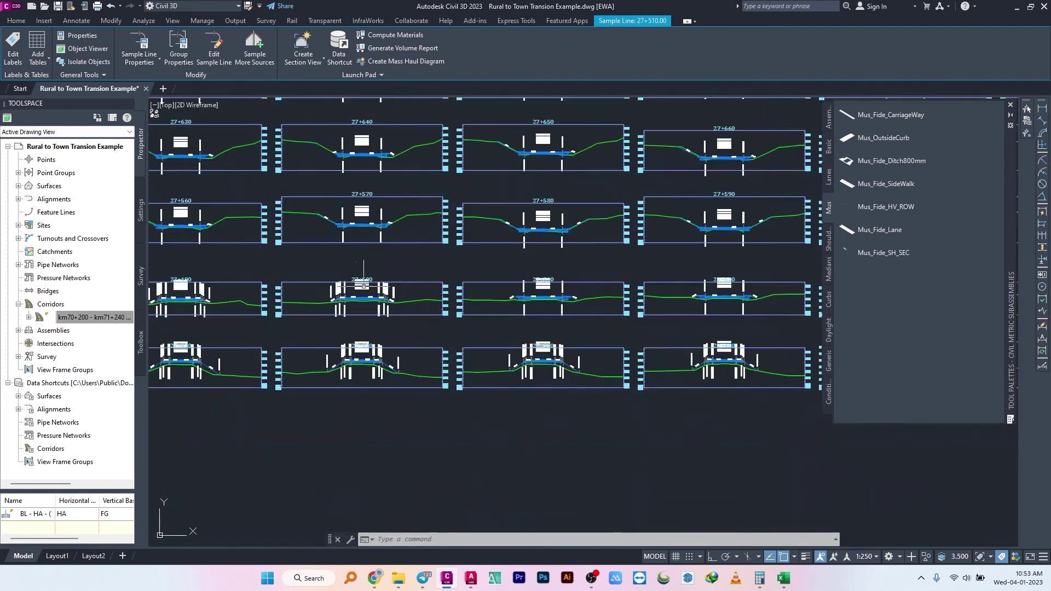
scroll(500, 297, "up", 2)
scroll(500, 297, "up", 1)
scroll(500, 297, "up", 2)
scroll(416, 285, "up", 2)
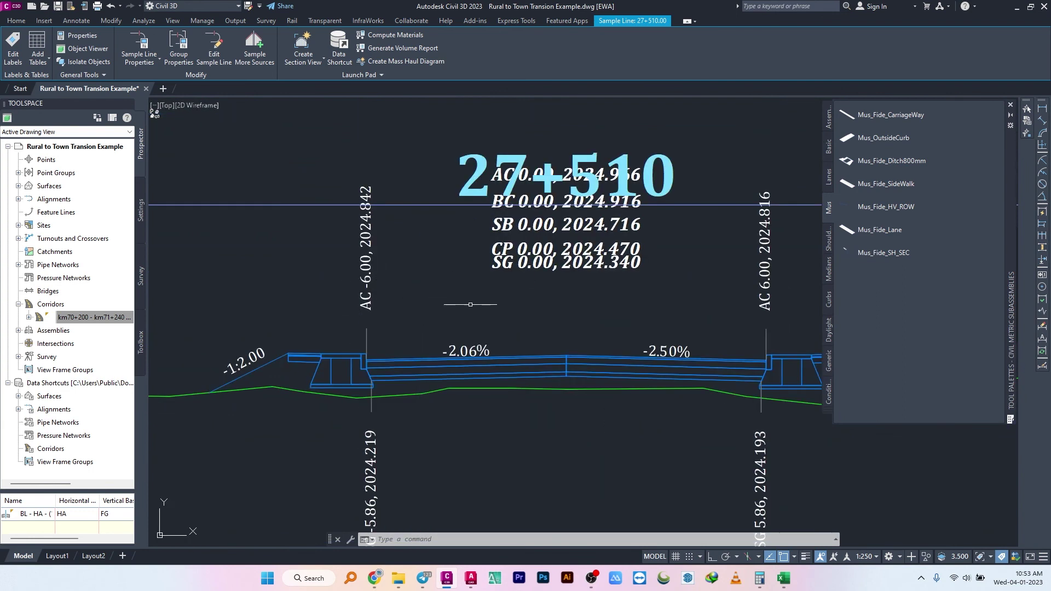
scroll(493, 323, "down", 3)
scroll(536, 322, "down", 3)
scroll(602, 323, "down", 2)
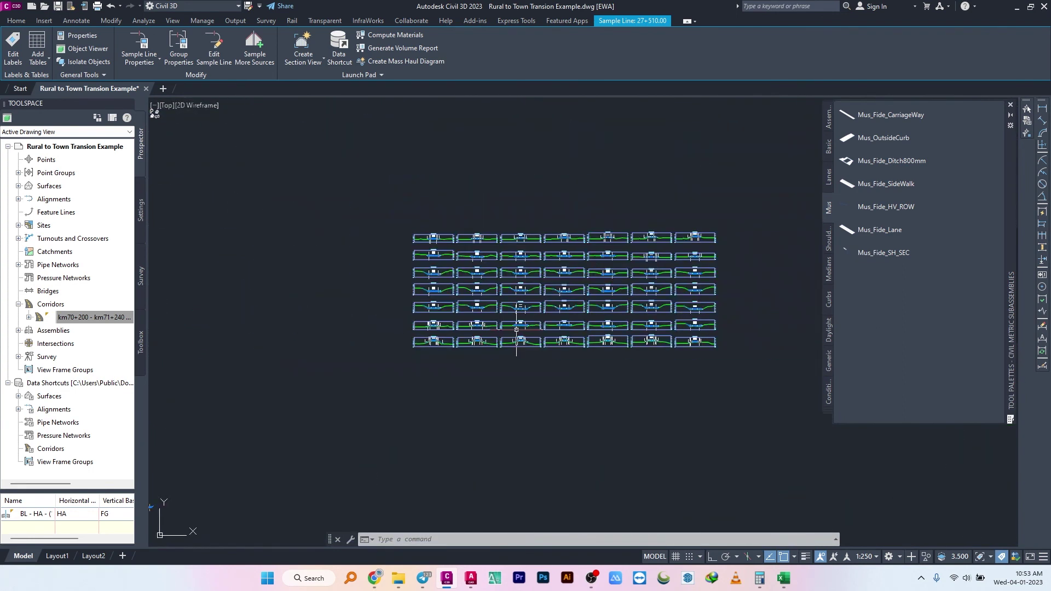
scroll(713, 322, "up", 2)
scroll(712, 322, "up", 2)
scroll(684, 372, "up", 2)
scroll(602, 361, "down", 3)
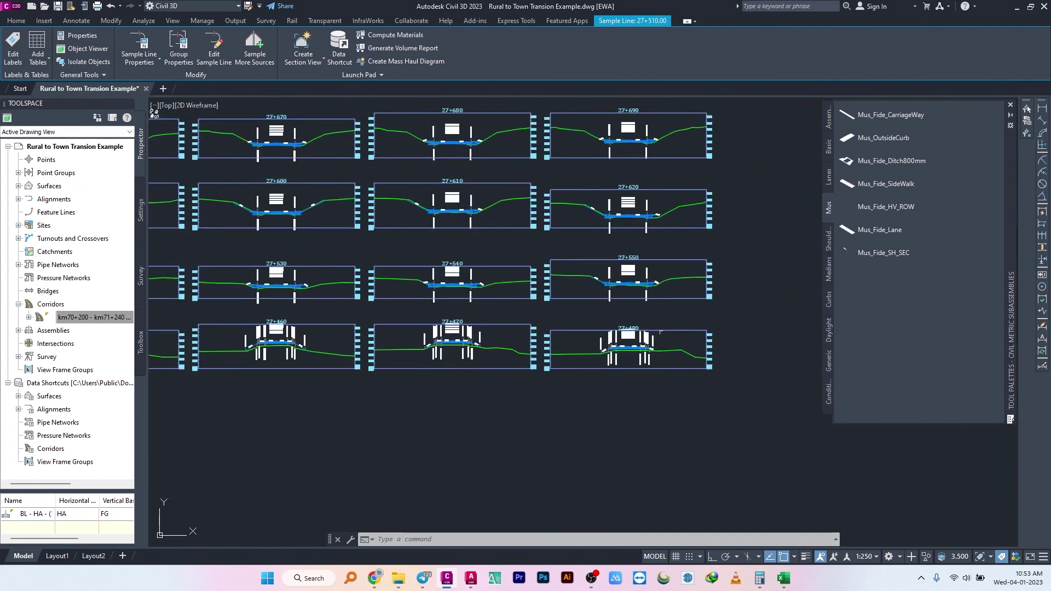
scroll(631, 401, "up", 3)
scroll(516, 404, "up", 2)
scroll(549, 375, "down", 3)
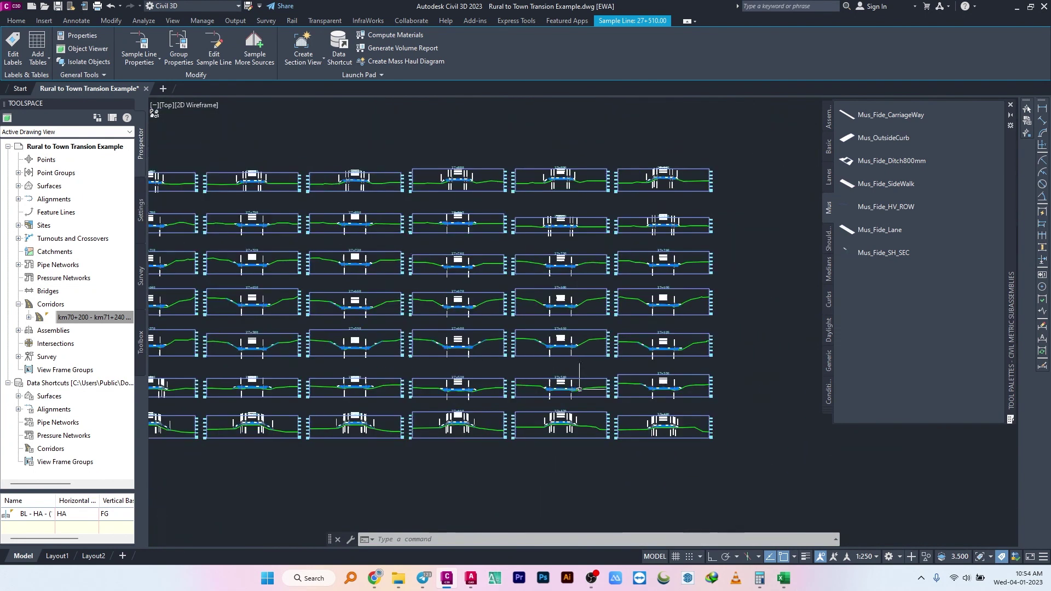
scroll(449, 277, "down", 1)
scroll(450, 277, "up", 3)
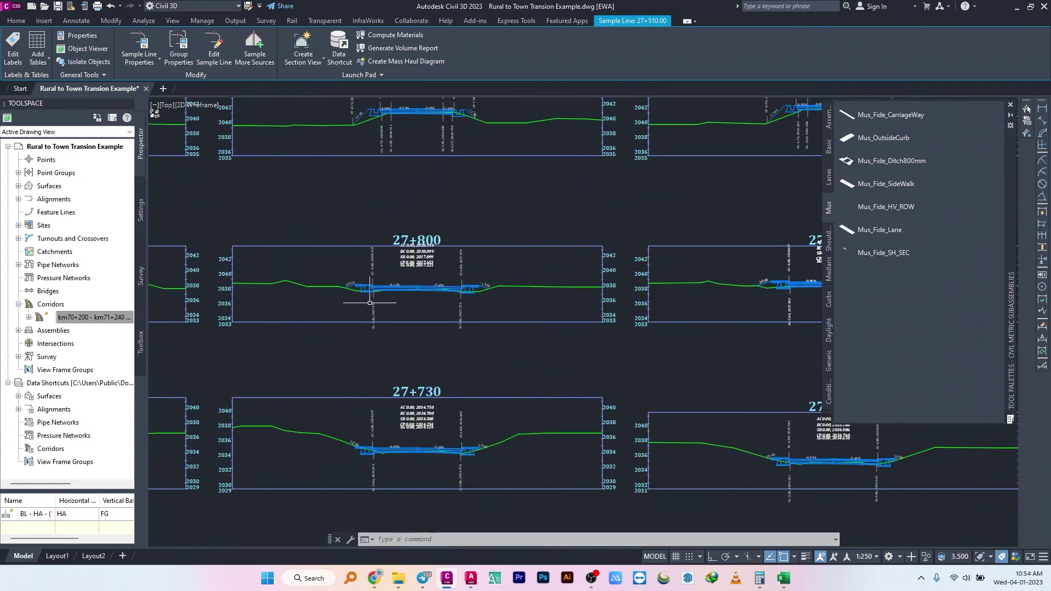
scroll(482, 322, "down", 3)
scroll(515, 316, "up", 4)
scroll(515, 316, "up", 4)
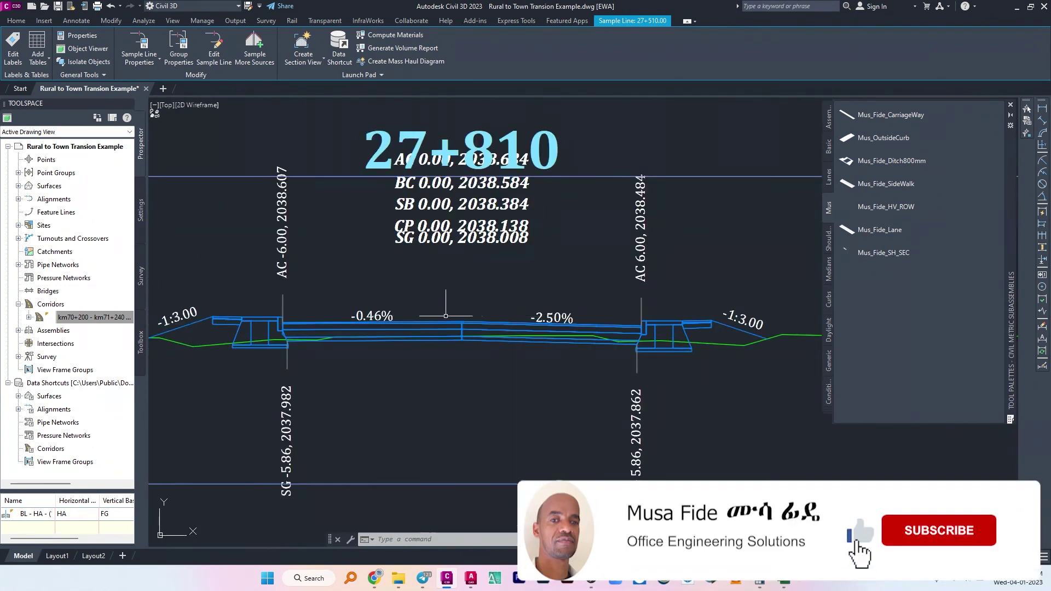
scroll(398, 272, "down", 2)
scroll(398, 272, "down", 2)
scroll(397, 272, "up", 2)
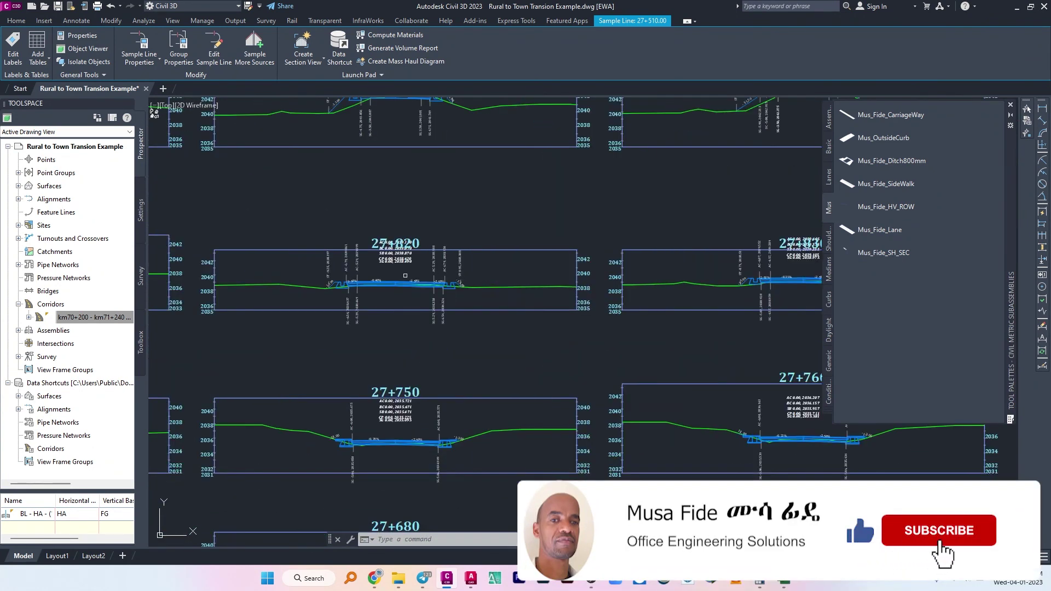
scroll(397, 272, "up", 2)
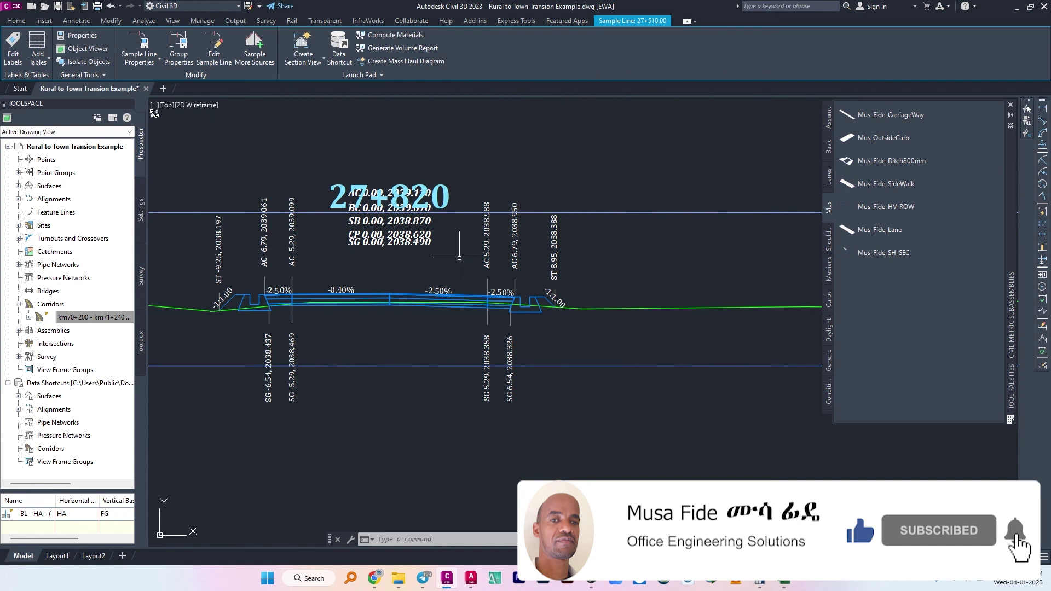
scroll(416, 268, "down", 3)
scroll(406, 283, "up", 2)
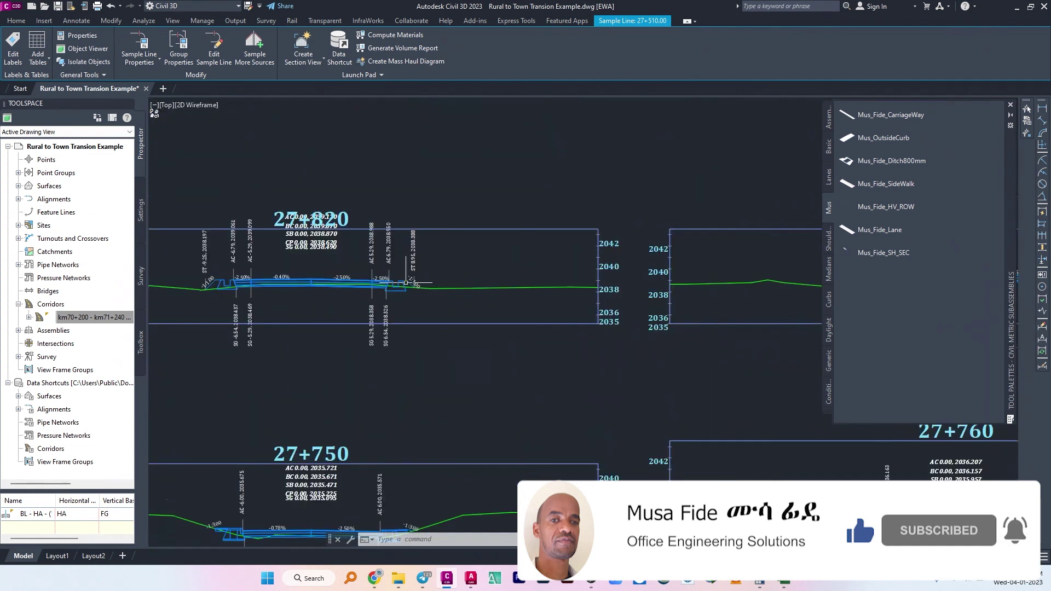
scroll(406, 283, "down", 2)
scroll(405, 283, "down", 1)
scroll(480, 282, "up", 2)
scroll(606, 286, "down", 2)
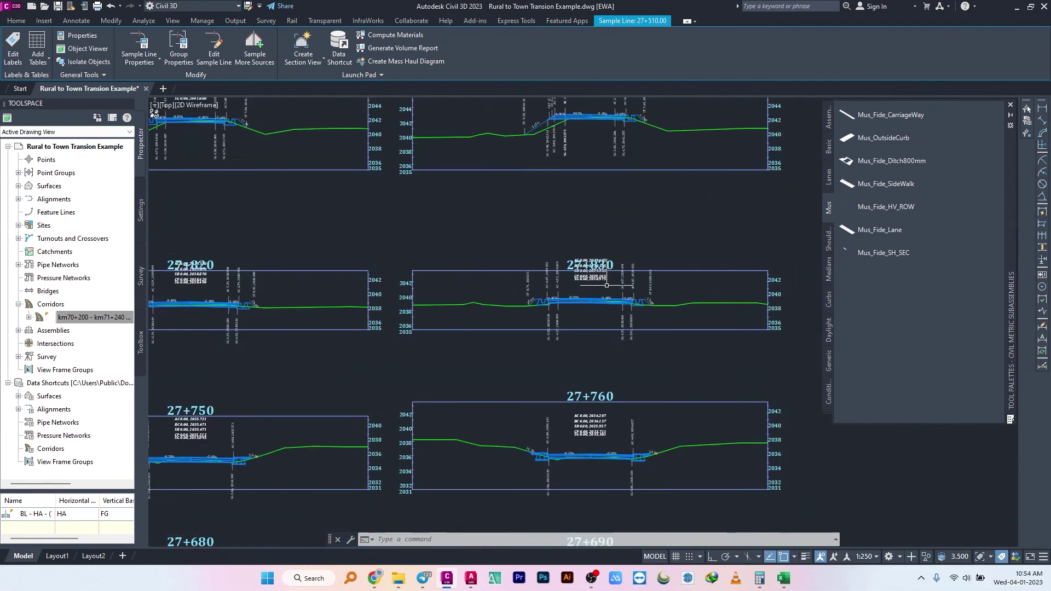
scroll(607, 285, "up", 2)
scroll(597, 290, "down", 4)
scroll(585, 294, "down", 3)
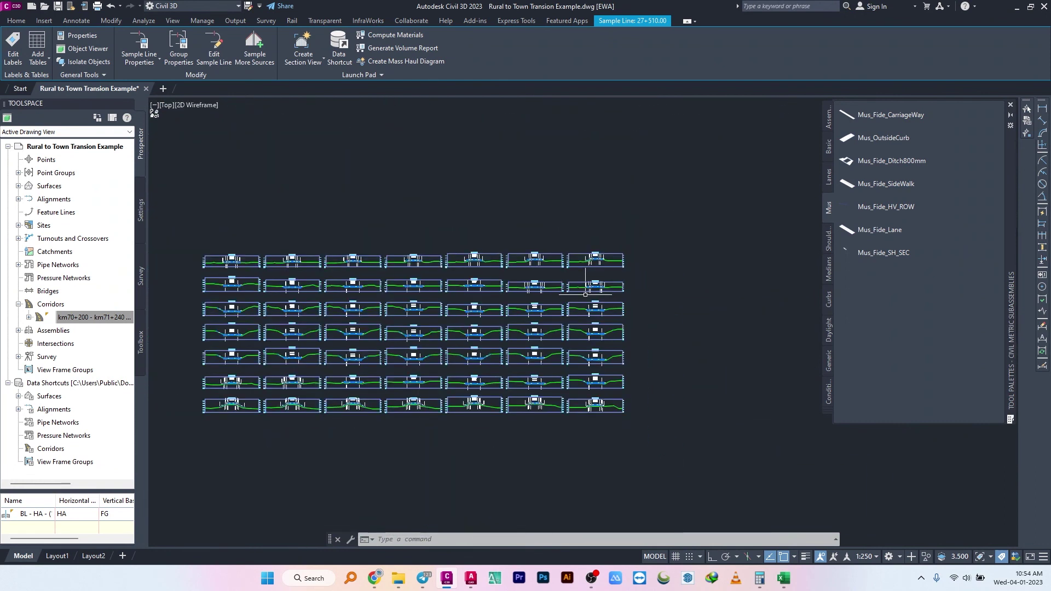
scroll(585, 294, "down", 2)
scroll(480, 340, "up", 2)
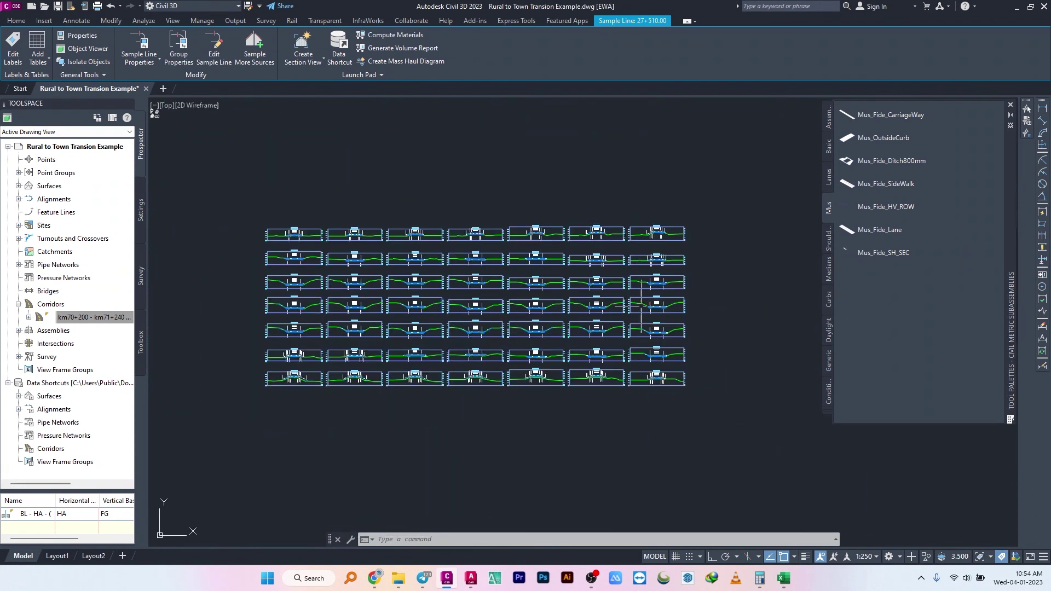
scroll(641, 307, "down", 1)
scroll(476, 305, "up", 1)
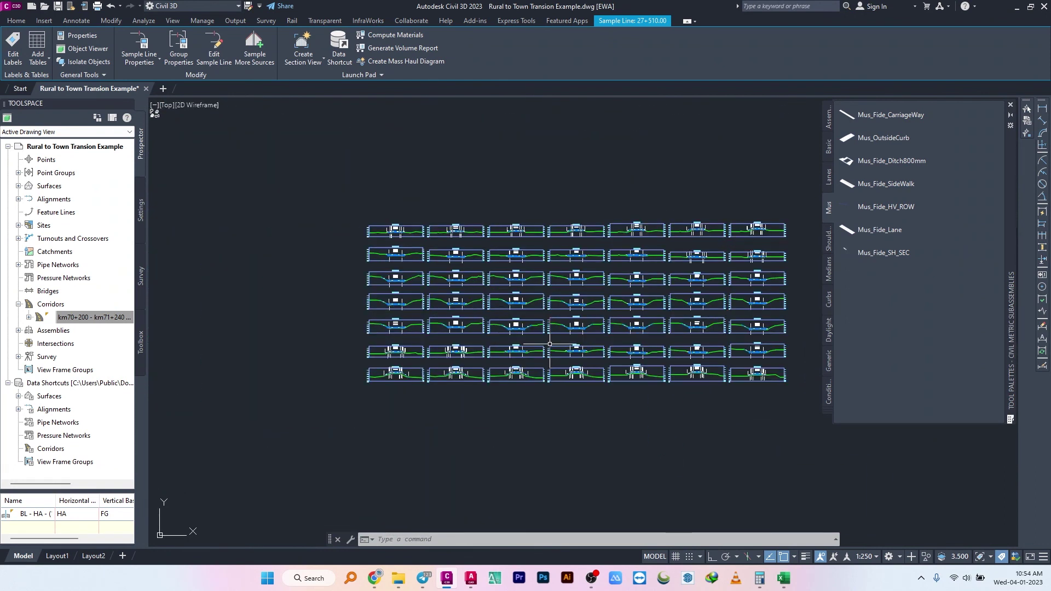
scroll(445, 342, "down", 1)
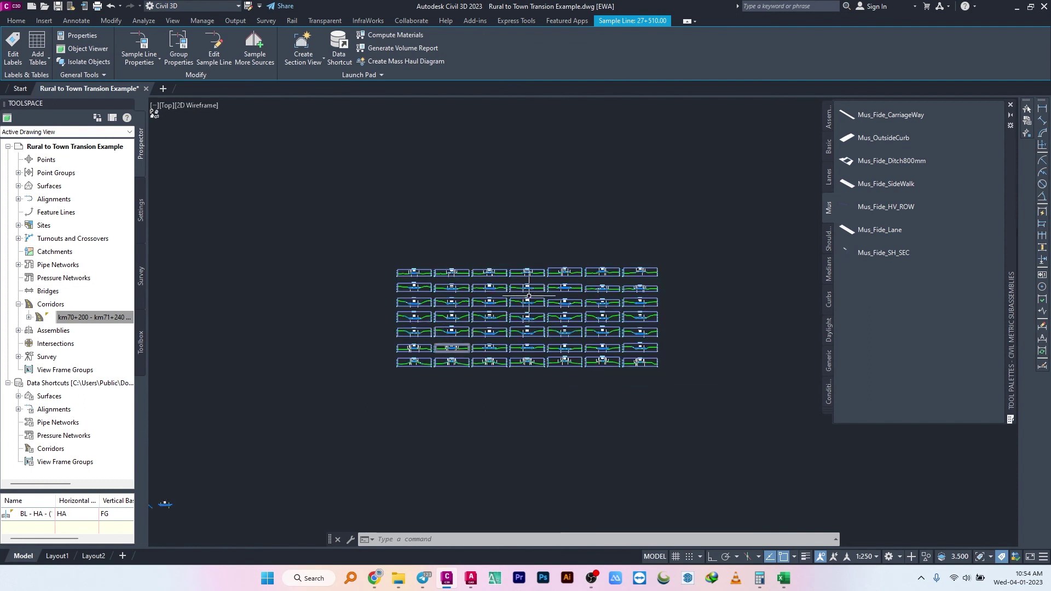
scroll(476, 367, "up", 1)
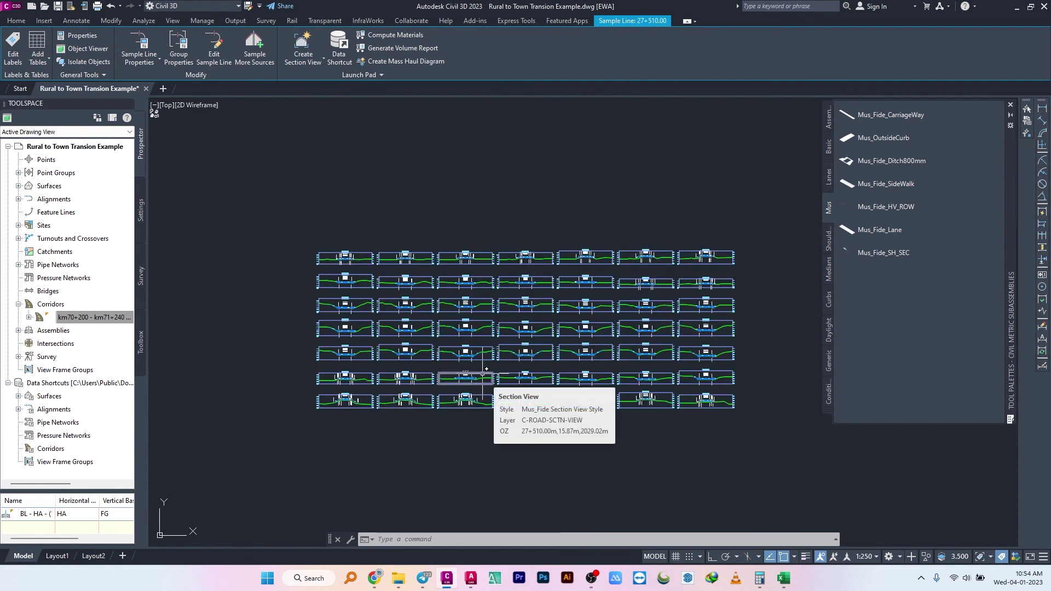